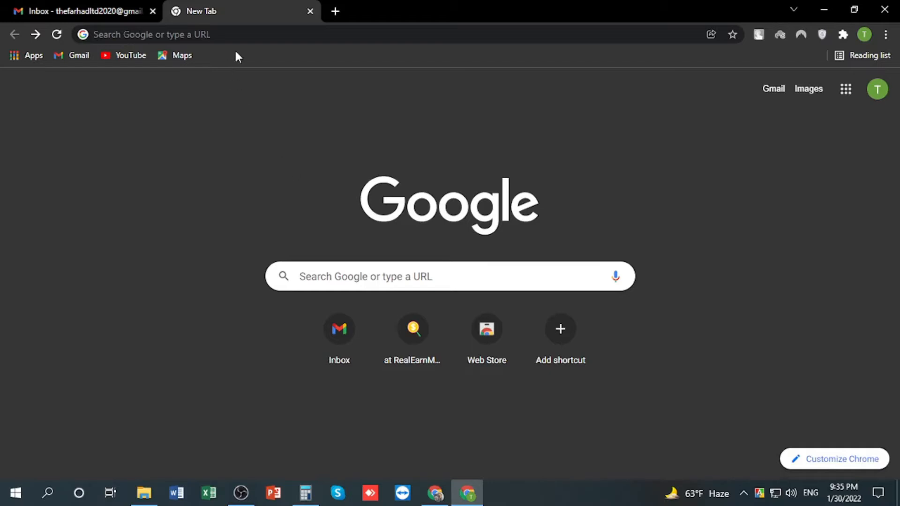
Step: Search Google for freenom and open the Freenom website from the results
{"action": "left_click", "coordinate": [242, 34]}
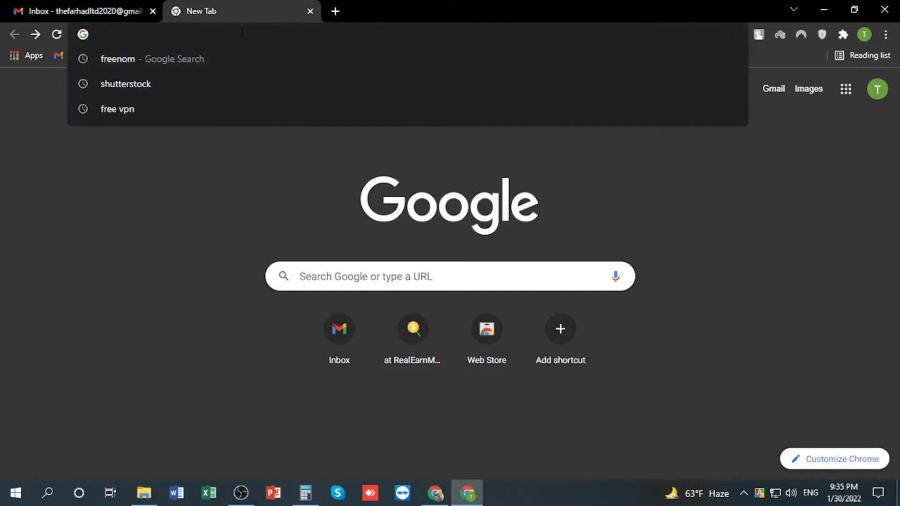
{"action": "type", "text": "freenom"}
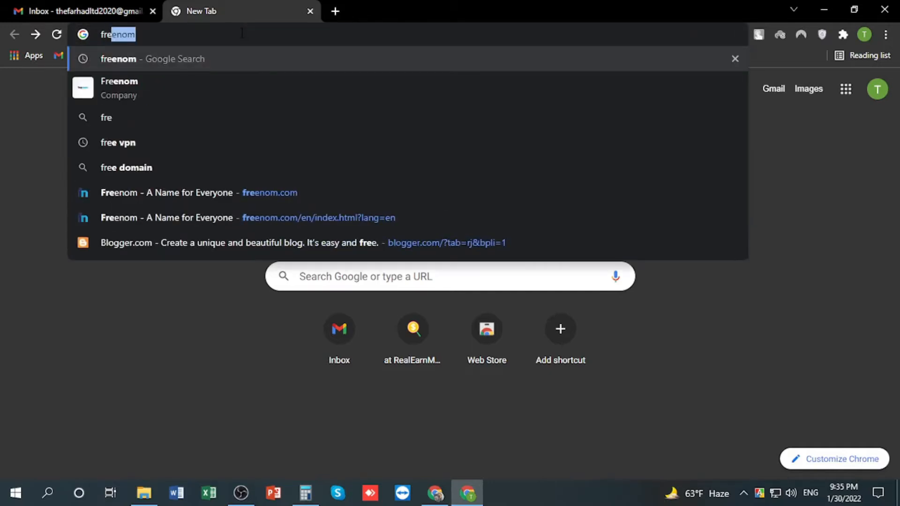
{"action": "key", "text": "Return"}
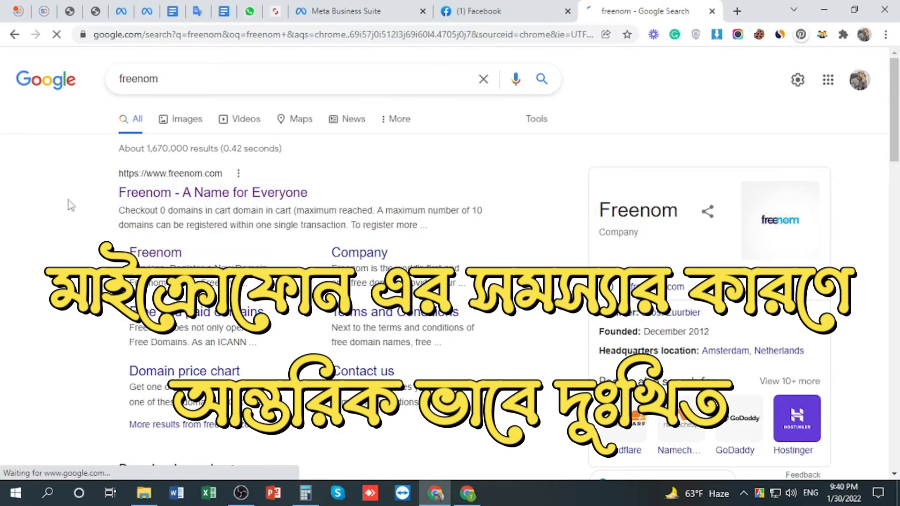
{"action": "left_click", "coordinate": [209, 200]}
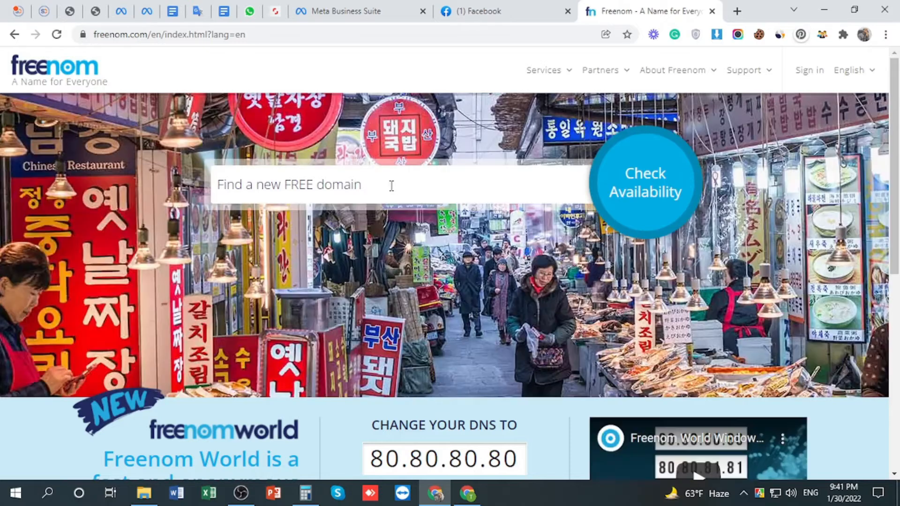
{"action": "left_click", "coordinate": [384, 186]}
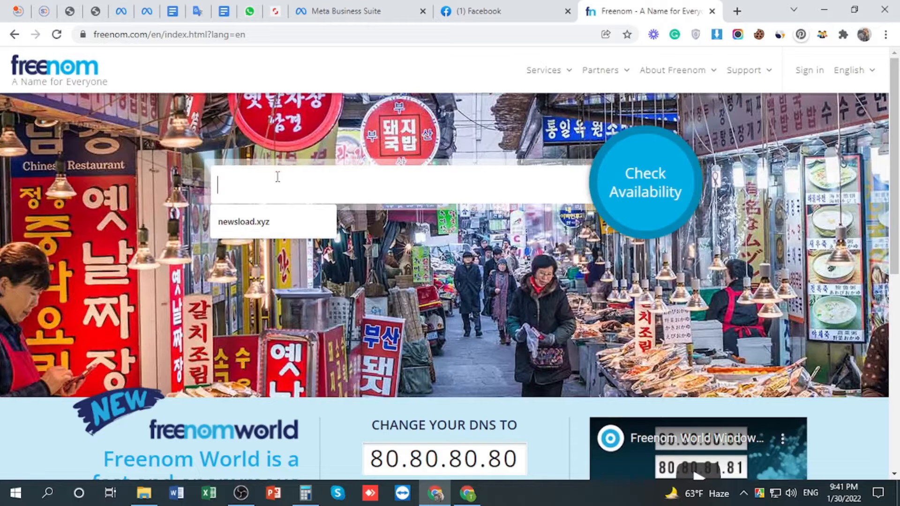
Step: Sign in to the Freenom client area with the account e-mail address and the account password
{"action": "left_click", "coordinate": [815, 70]}
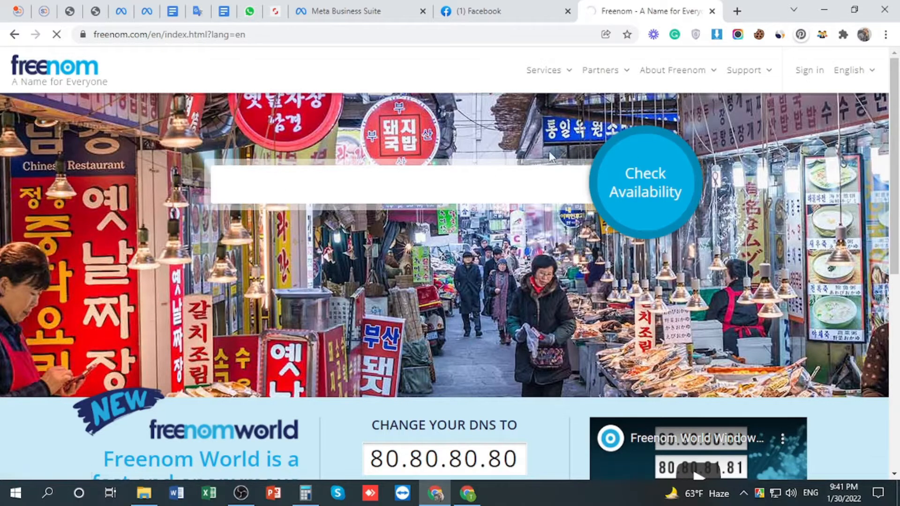
{"action": "left_click", "coordinate": [408, 235]}
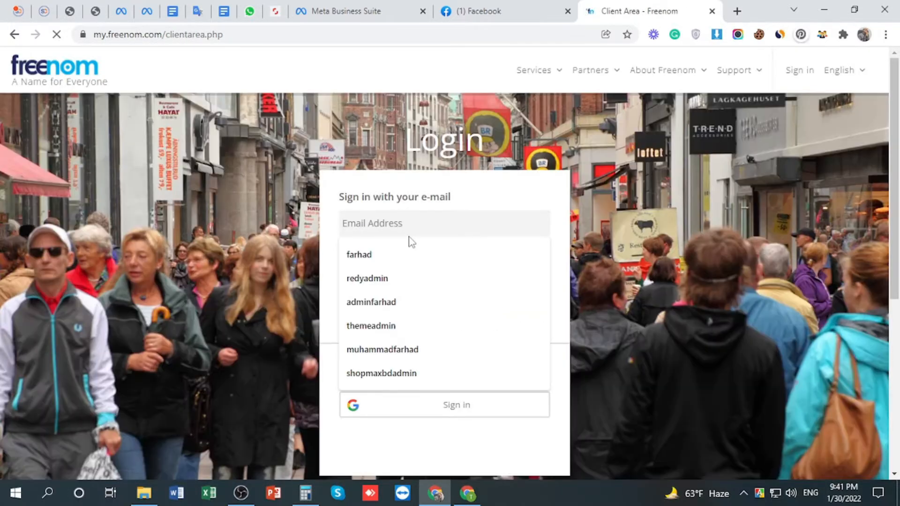
{"action": "left_click", "coordinate": [401, 255]}
{"action": "left_click", "coordinate": [399, 258]}
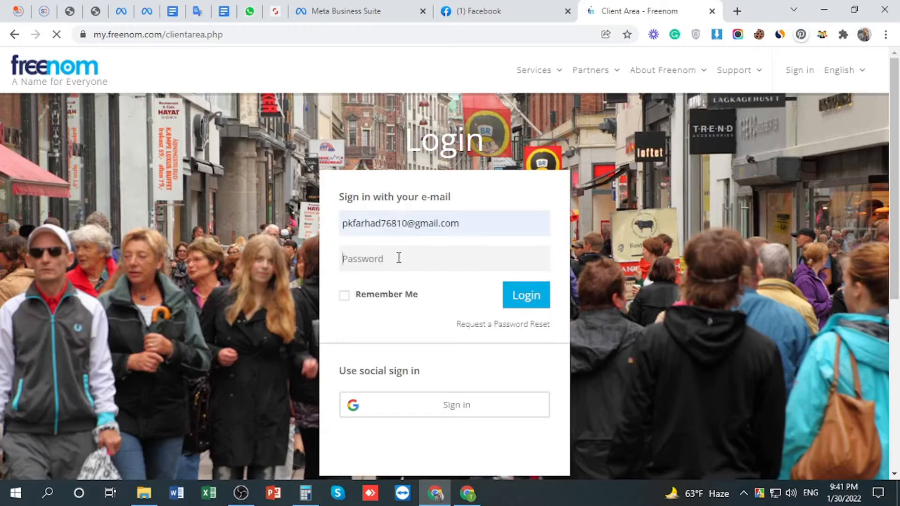
{"action": "type", "text": "••••••••••••"}
{"action": "left_click", "coordinate": [528, 296]}
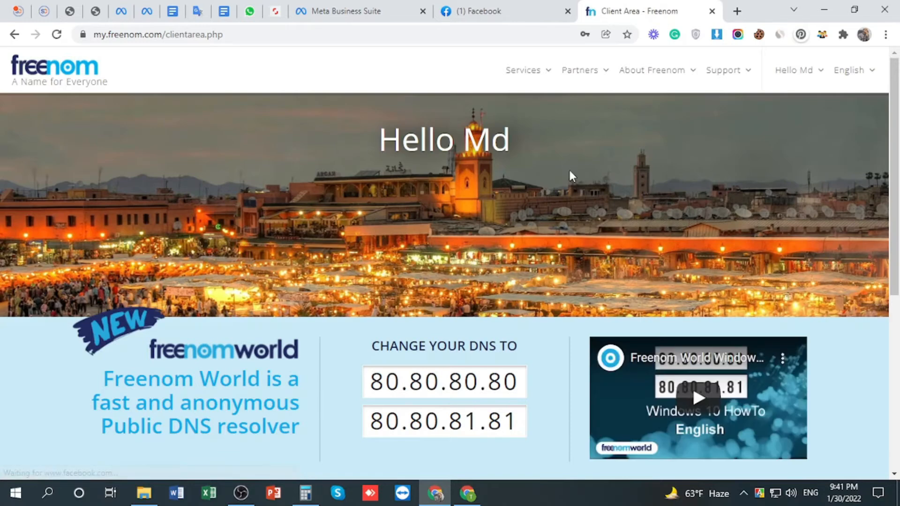
Step: Open the new domain registration page and check the availability of newspostbd71
{"action": "mouse_move", "coordinate": [538, 80]}
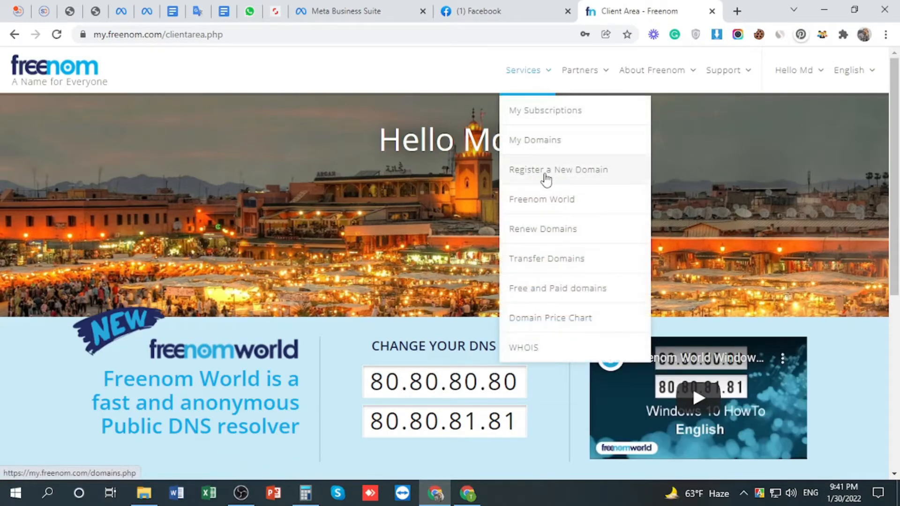
{"action": "left_click", "coordinate": [573, 177]}
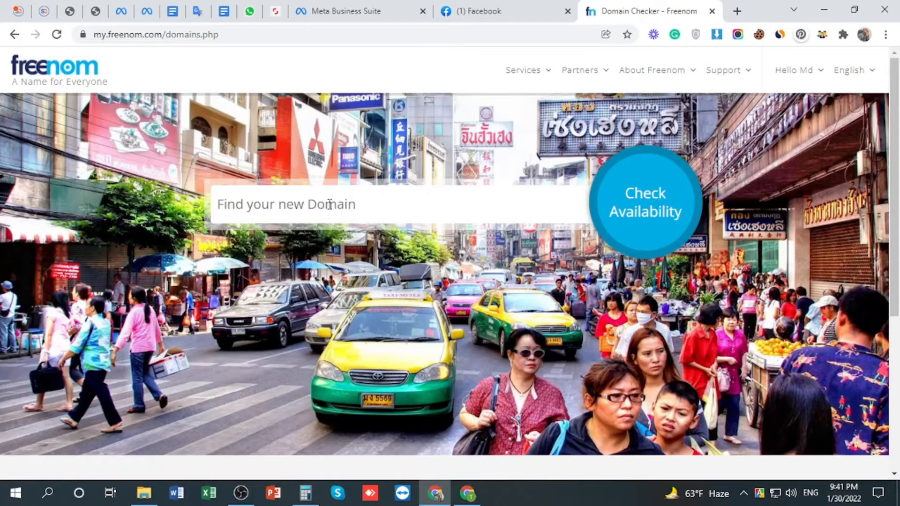
{"action": "left_click", "coordinate": [329, 205]}
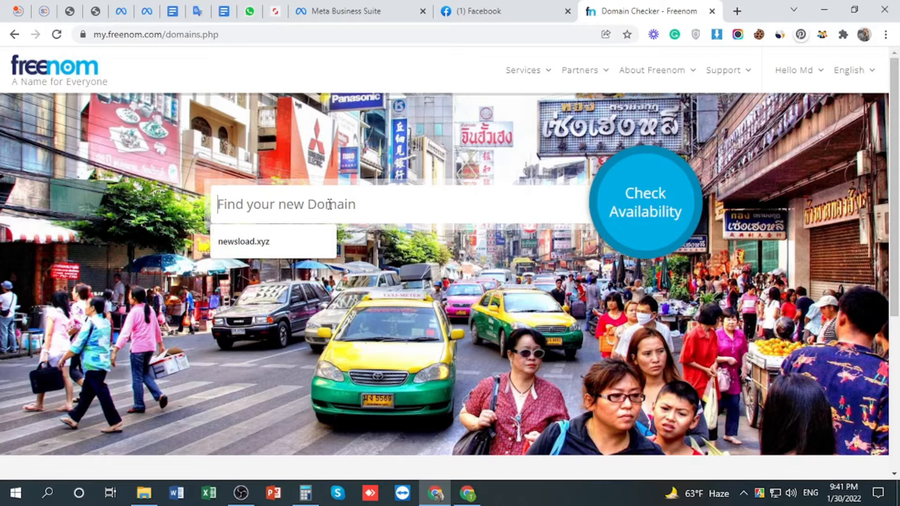
{"action": "type", "text": "newspostbd71"}
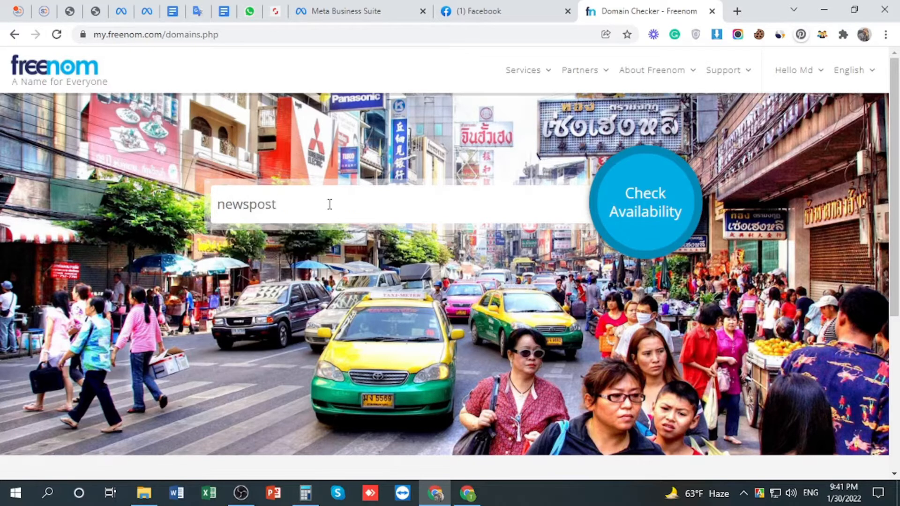
{"action": "left_click", "coordinate": [626, 205]}
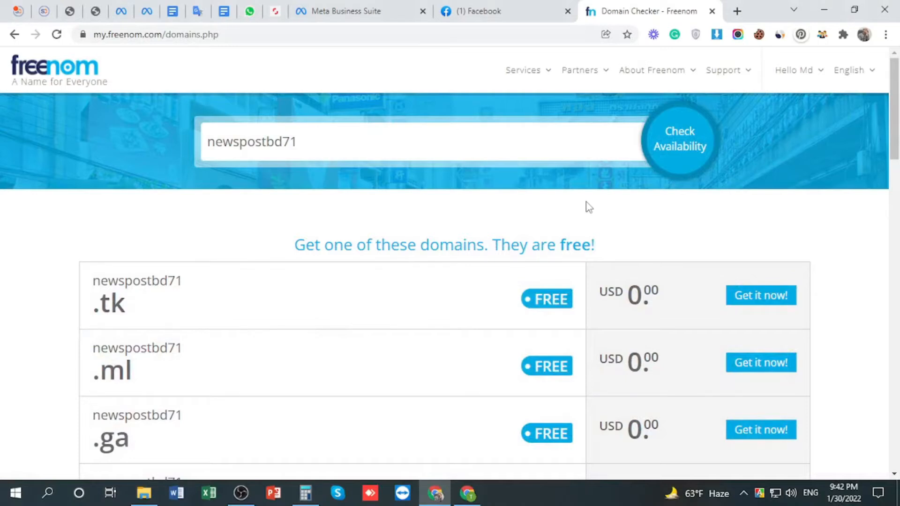
Step: Look through the free extensions offered and add newspostbd71.tk to the cart
{"action": "scroll", "coordinate": [299, 296], "scroll_direction": "down", "scroll_amount": 4}
{"action": "scroll", "coordinate": [300, 295], "scroll_direction": "up", "scroll_amount": 1}
{"action": "scroll", "coordinate": [313, 271], "scroll_direction": "up", "scroll_amount": 1}
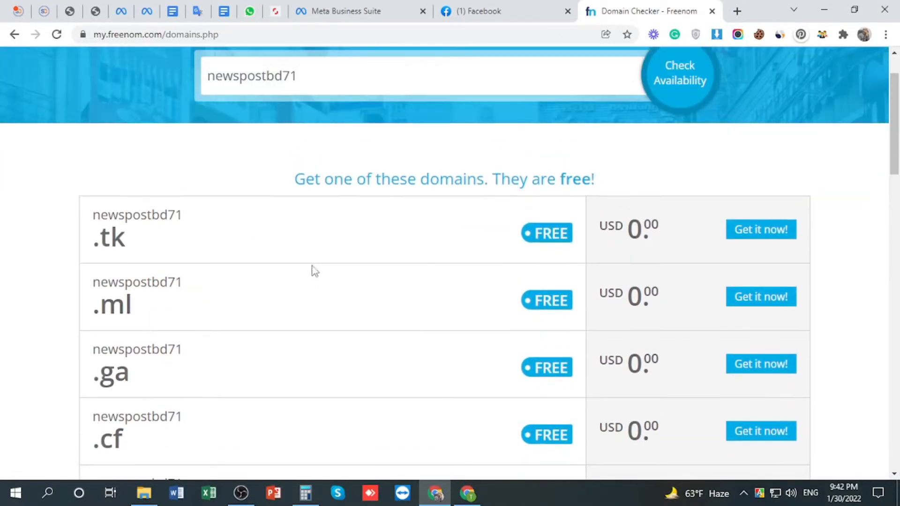
{"action": "scroll", "coordinate": [305, 256], "scroll_direction": "up", "scroll_amount": 1}
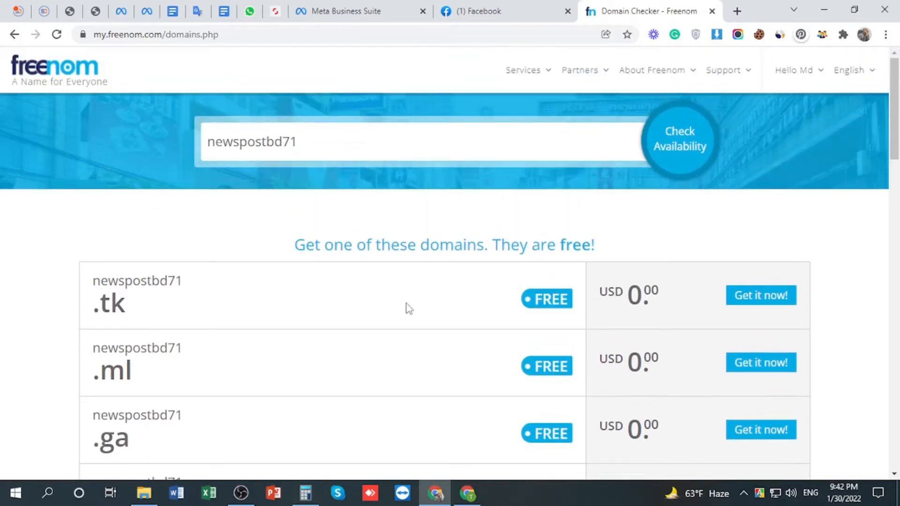
{"action": "left_click", "coordinate": [763, 302]}
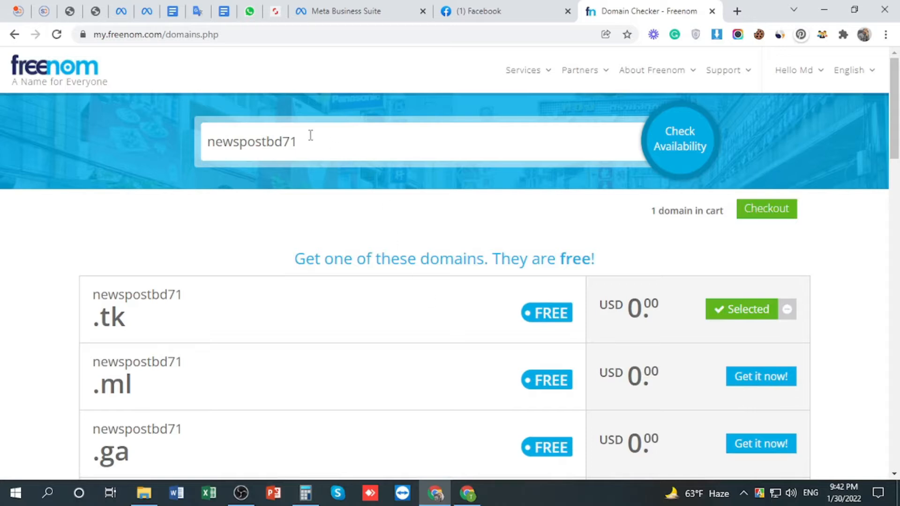
Step: Check out the cart and set the period of newspostbd71.tk to 12 Months @ FREE
{"action": "left_click", "coordinate": [768, 216]}
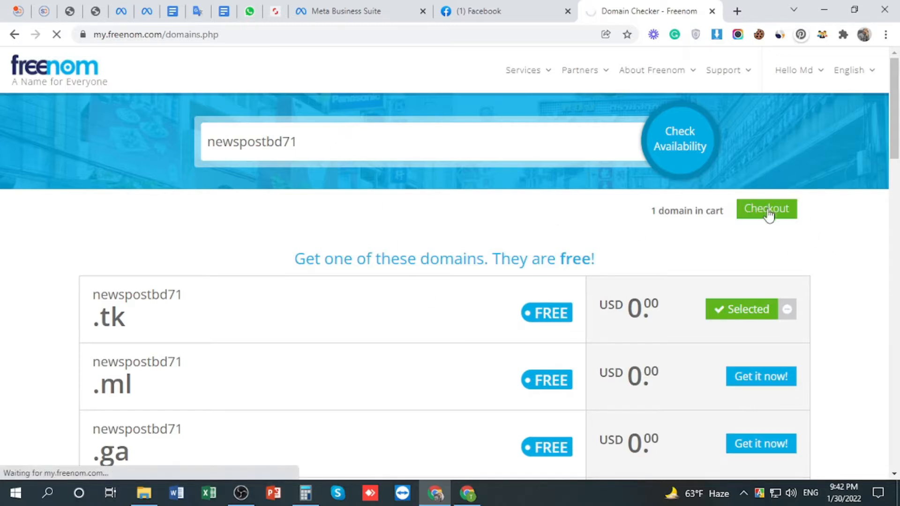
{"action": "scroll", "coordinate": [535, 265], "scroll_direction": "down", "scroll_amount": 1}
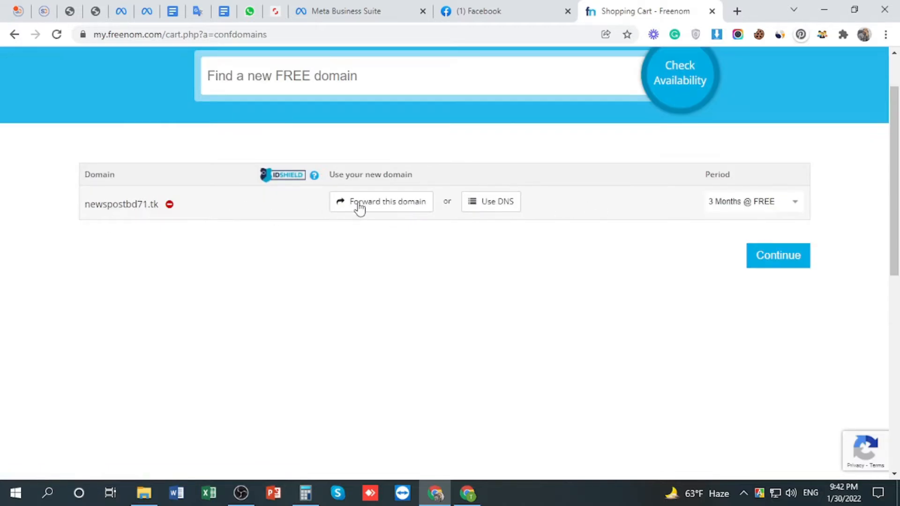
{"action": "left_click", "coordinate": [769, 202]}
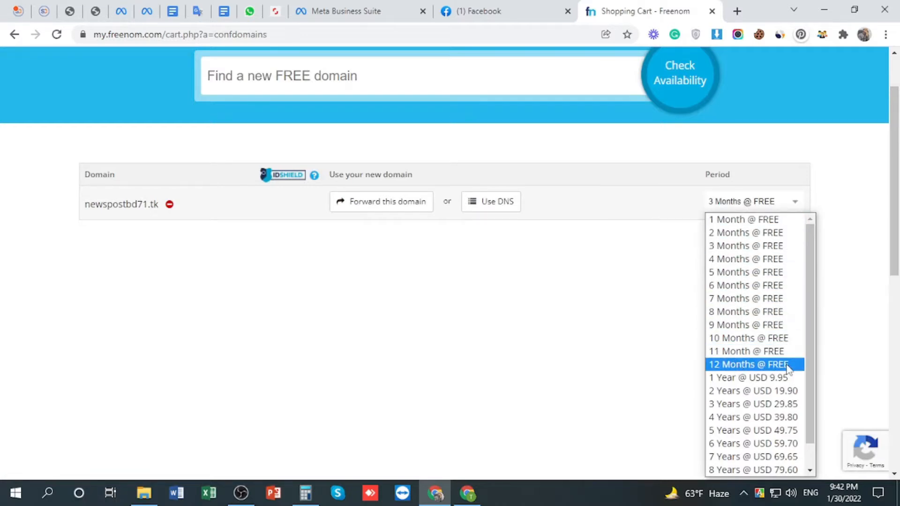
{"action": "left_click", "coordinate": [770, 370]}
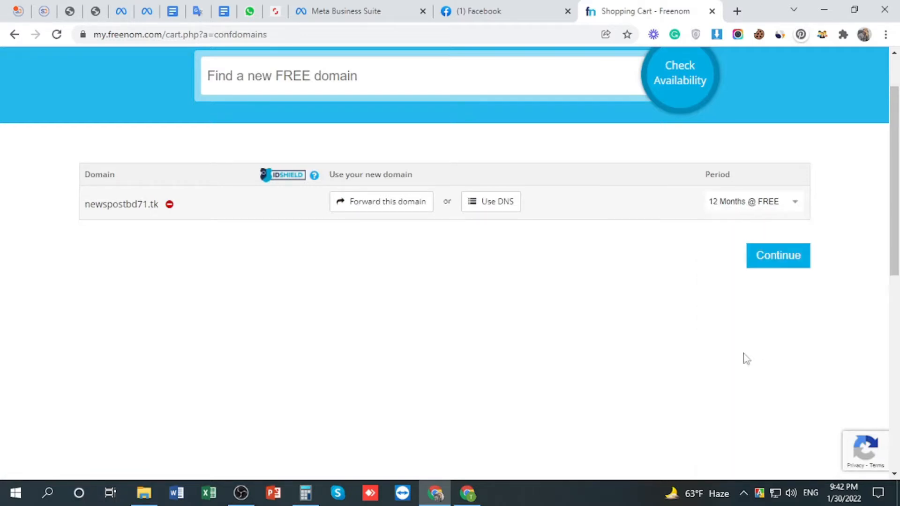
Step: Continue to the order review, agree to the Terms & Conditions and complete the order
{"action": "left_click", "coordinate": [782, 261]}
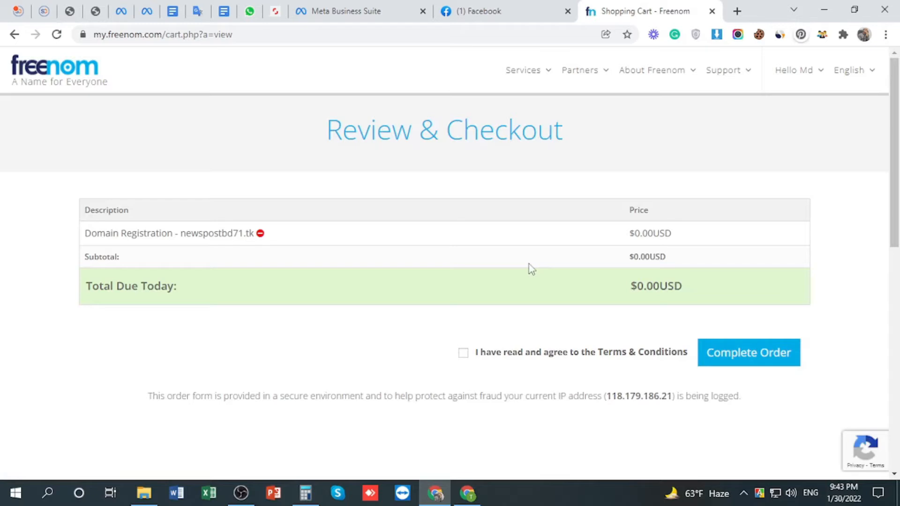
{"action": "left_click", "coordinate": [463, 353]}
{"action": "left_click", "coordinate": [755, 361]}
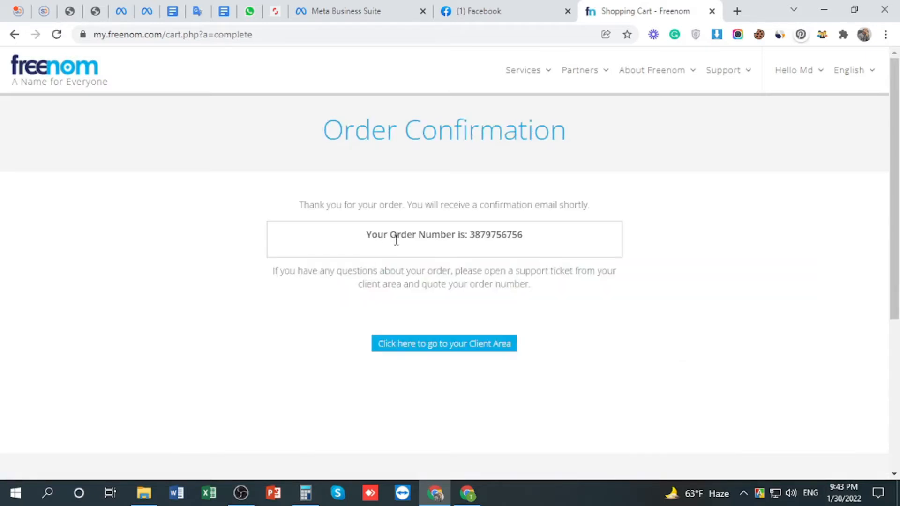
Step: Return to the client area and open the management page of newspostbd71.tk from the registered domains
{"action": "left_click", "coordinate": [444, 346]}
{"action": "mouse_move", "coordinate": [529, 78]}
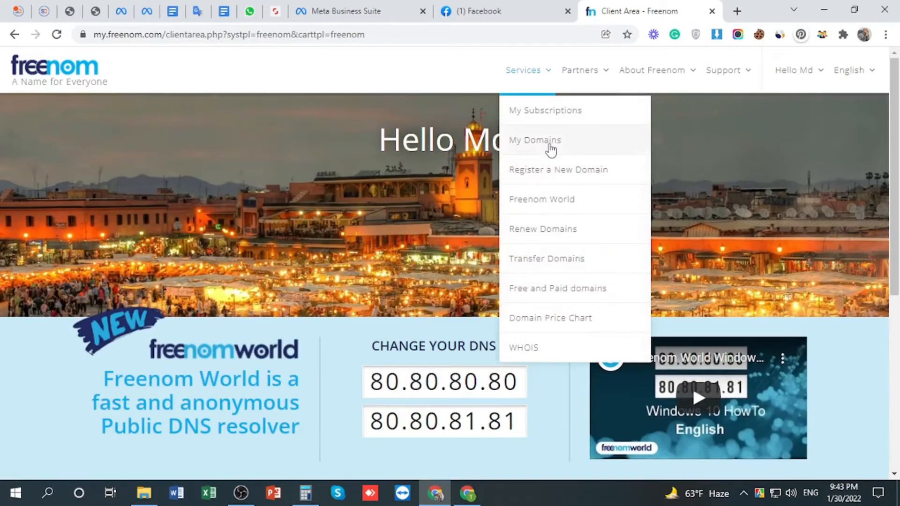
{"action": "left_click", "coordinate": [536, 142]}
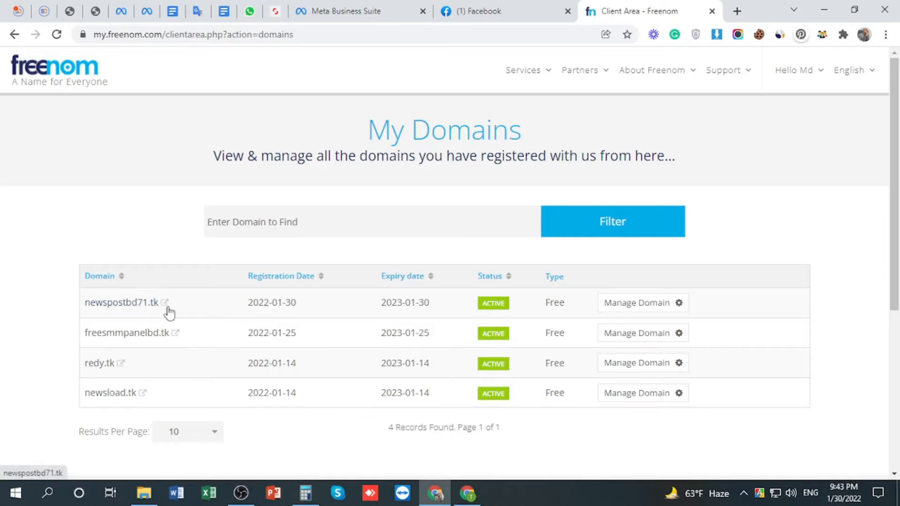
{"action": "left_click", "coordinate": [660, 307]}
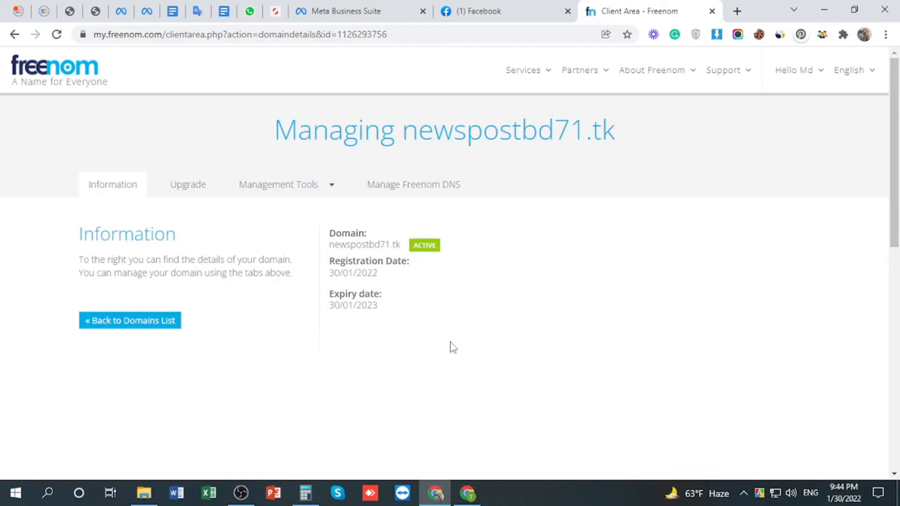
Step: Switch to the other Chrome window and show its New Tab page
{"action": "left_click", "coordinate": [469, 493]}
{"action": "left_click", "coordinate": [176, 13]}
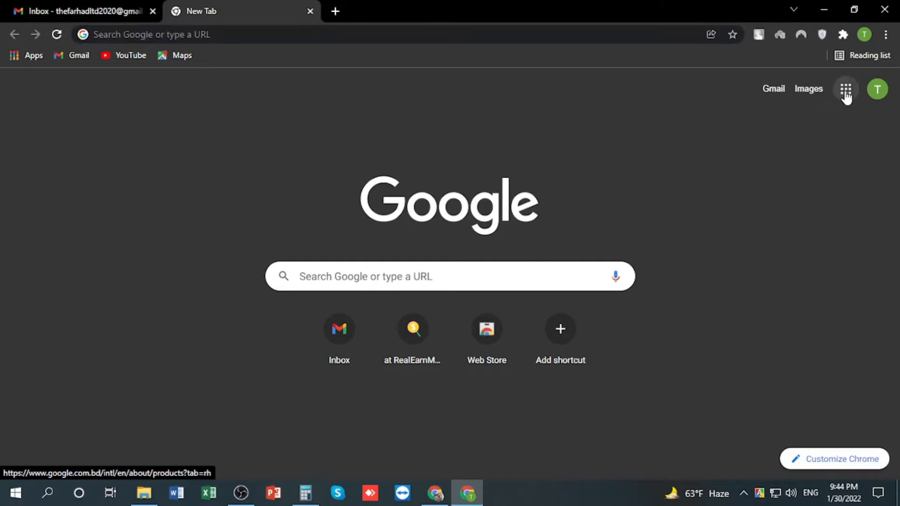
{"action": "left_click", "coordinate": [846, 94]}
{"action": "scroll", "coordinate": [842, 289], "scroll_direction": "down", "scroll_amount": 4}
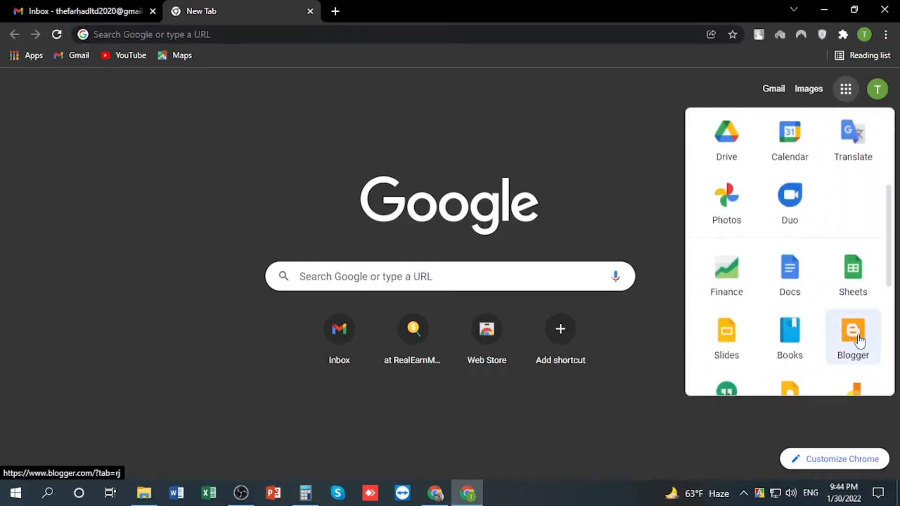
{"action": "left_click", "coordinate": [379, 277]}
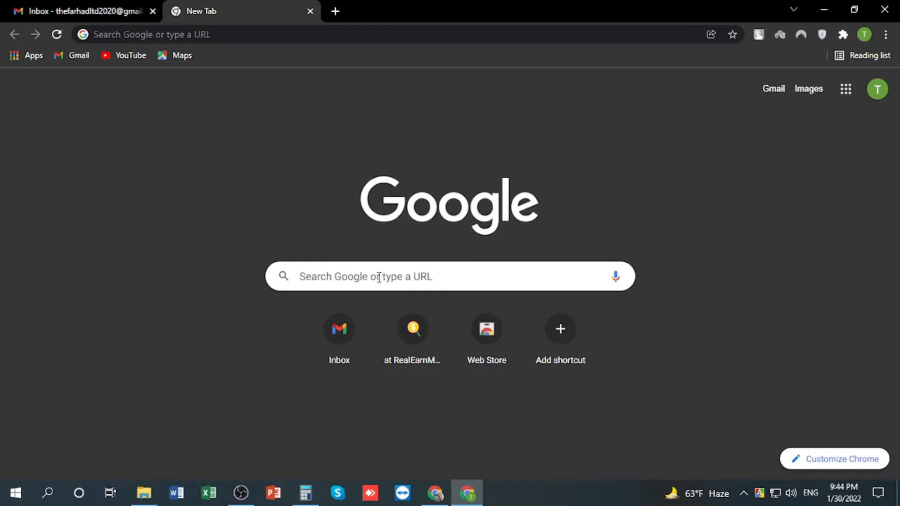
Step: Search Google for blogger and open the Blogger.com website from the results
{"action": "left_click", "coordinate": [366, 284]}
{"action": "type", "text": "blogger"}
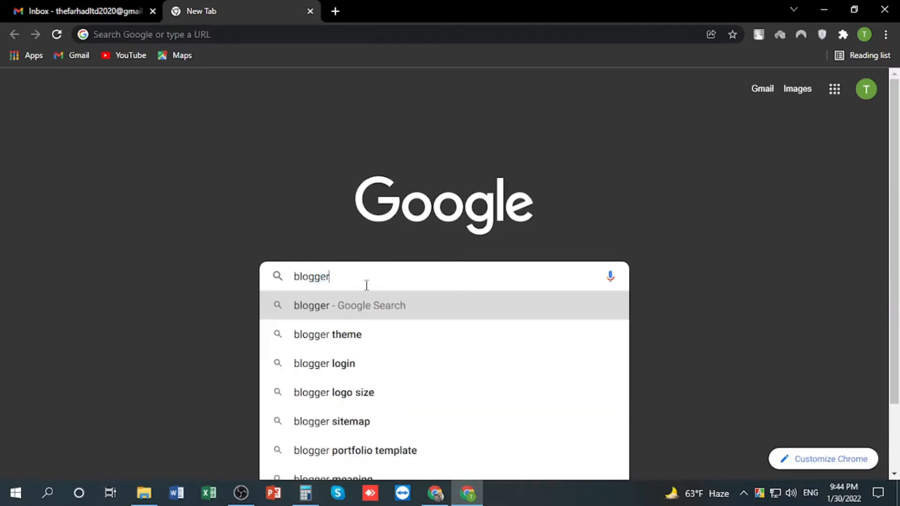
{"action": "key", "text": "Return"}
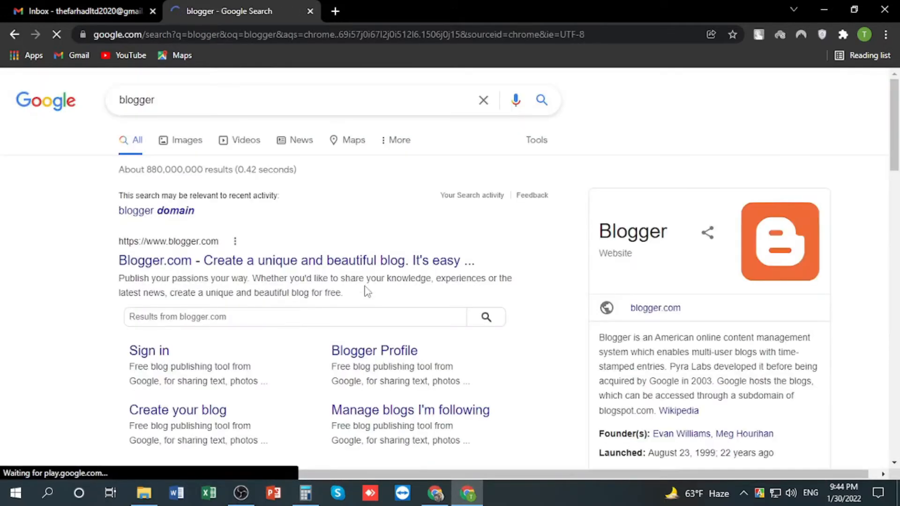
{"action": "left_click", "coordinate": [194, 259]}
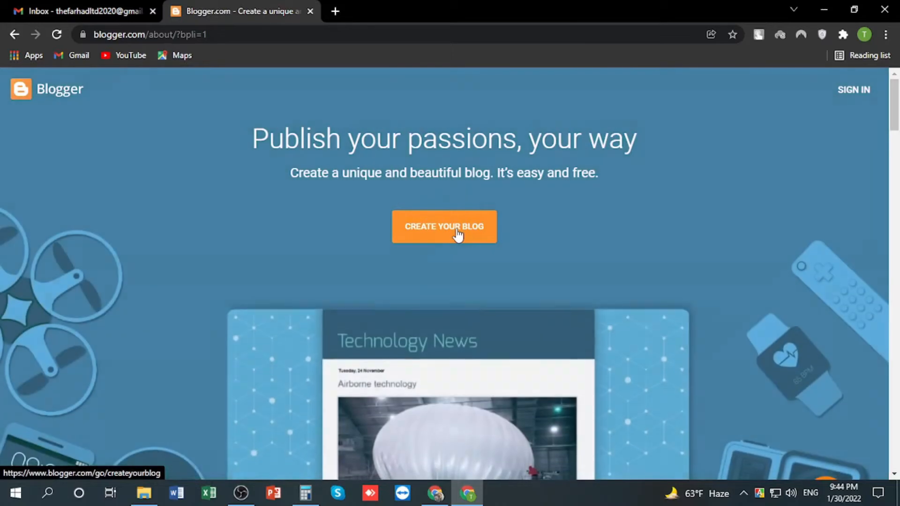
Step: Start creating a new blog and sign in to Blogger with the listed Google account
{"action": "left_click", "coordinate": [457, 235]}
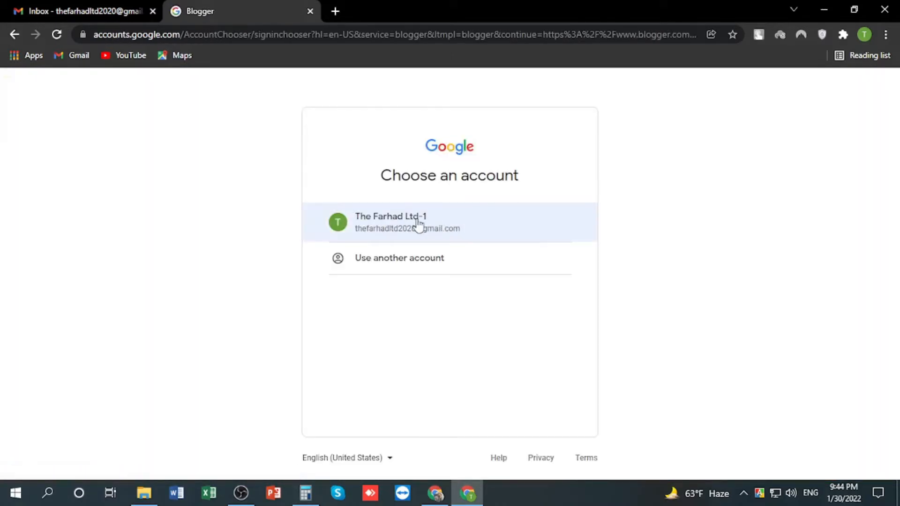
{"action": "left_click", "coordinate": [429, 224]}
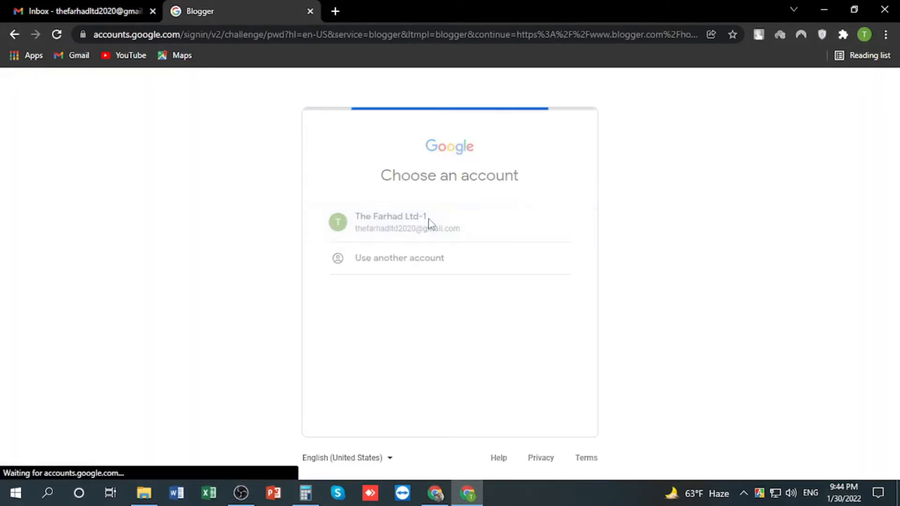
{"action": "left_click", "coordinate": [567, 363]}
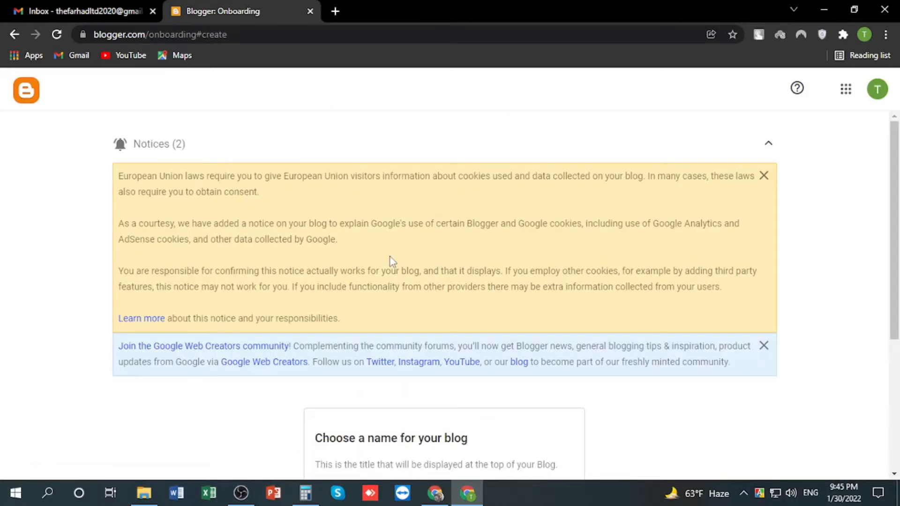
Step: Title the new blog News Post BD 71 and continue to the address setup
{"action": "scroll", "coordinate": [491, 255], "scroll_direction": "down", "scroll_amount": 2}
{"action": "scroll", "coordinate": [491, 255], "scroll_direction": "down", "scroll_amount": 2}
{"action": "scroll", "coordinate": [319, 290], "scroll_direction": "up", "scroll_amount": 4}
{"action": "scroll", "coordinate": [320, 291], "scroll_direction": "down", "scroll_amount": 4}
{"action": "left_click", "coordinate": [424, 300]}
{"action": "type", "text": "News Post BD 71"}
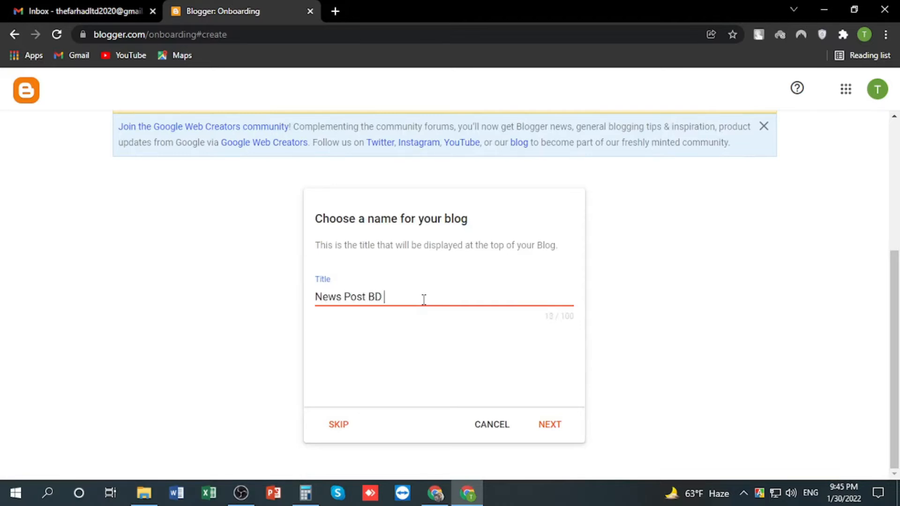
{"action": "left_click", "coordinate": [549, 426]}
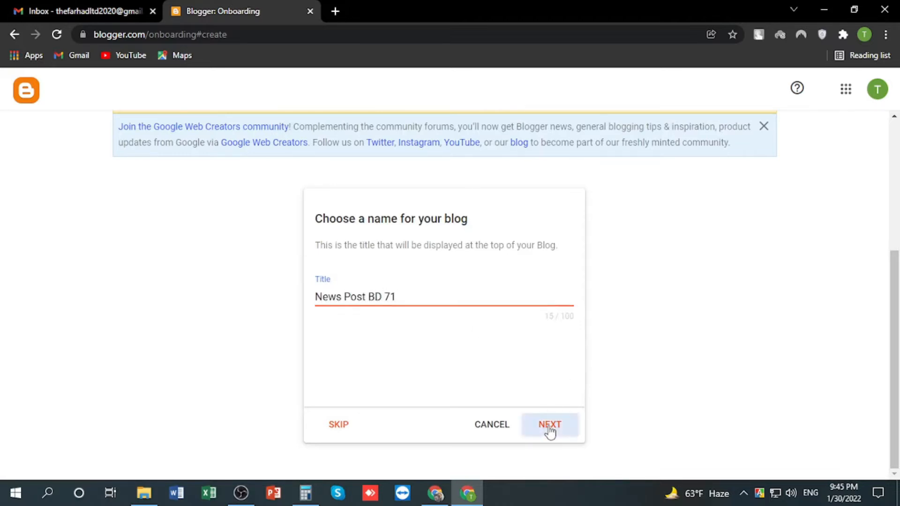
Step: Set the blog address to newspostbd71.blogspot.com and finish creating the blog with the display name News Post BD
{"action": "left_click", "coordinate": [385, 295]}
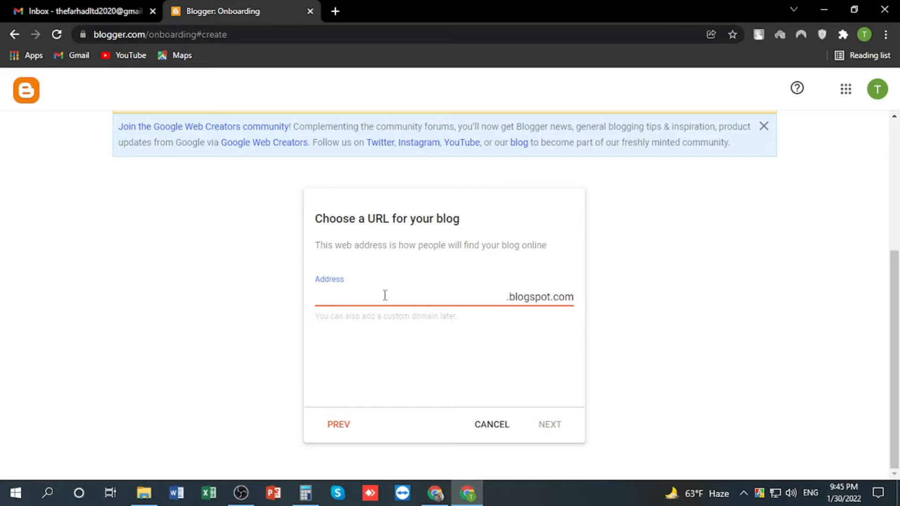
{"action": "type", "text": "ewspostbd71"}
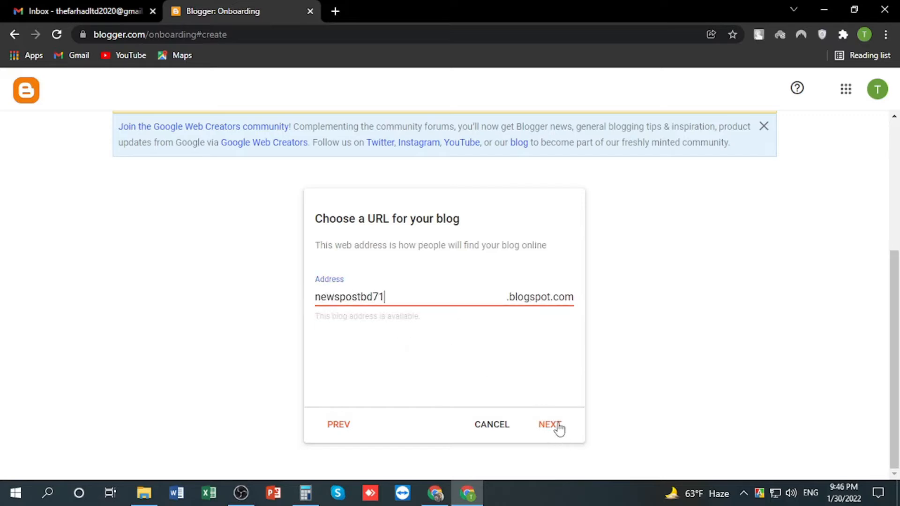
{"action": "left_click", "coordinate": [556, 428]}
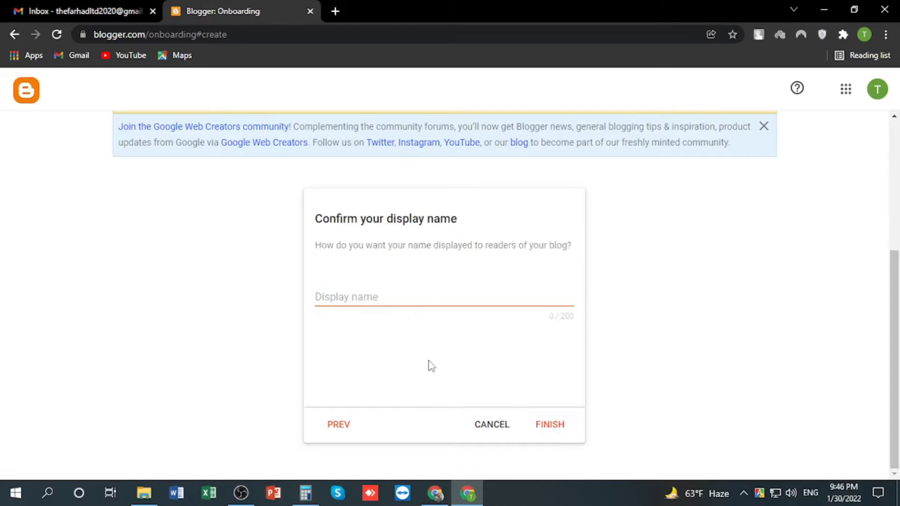
{"action": "left_click", "coordinate": [368, 300]}
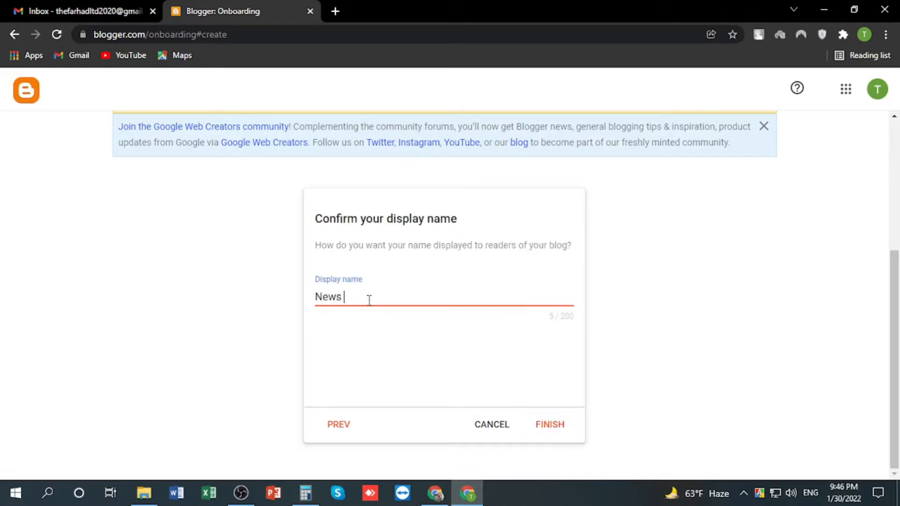
{"action": "type", "text": "News Post BD"}
{"action": "left_click", "coordinate": [550, 430]}
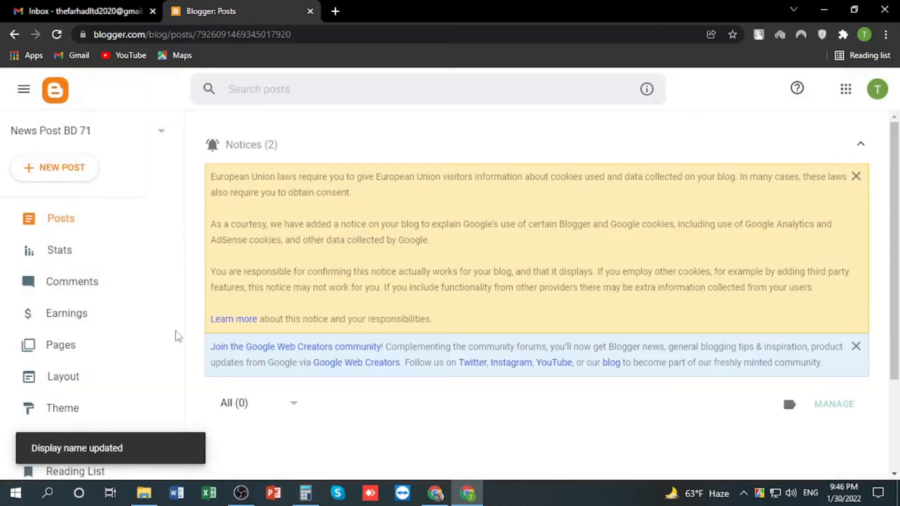
Step: Dismiss the European Union cookie notice and view the live blog
{"action": "scroll", "coordinate": [115, 335], "scroll_direction": "down", "scroll_amount": 3}
{"action": "left_click", "coordinate": [855, 179]}
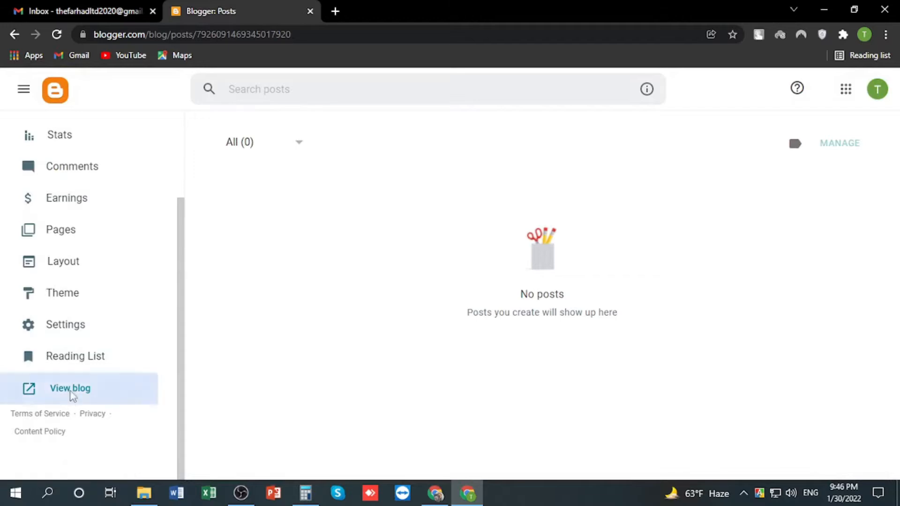
{"action": "left_click", "coordinate": [70, 389]}
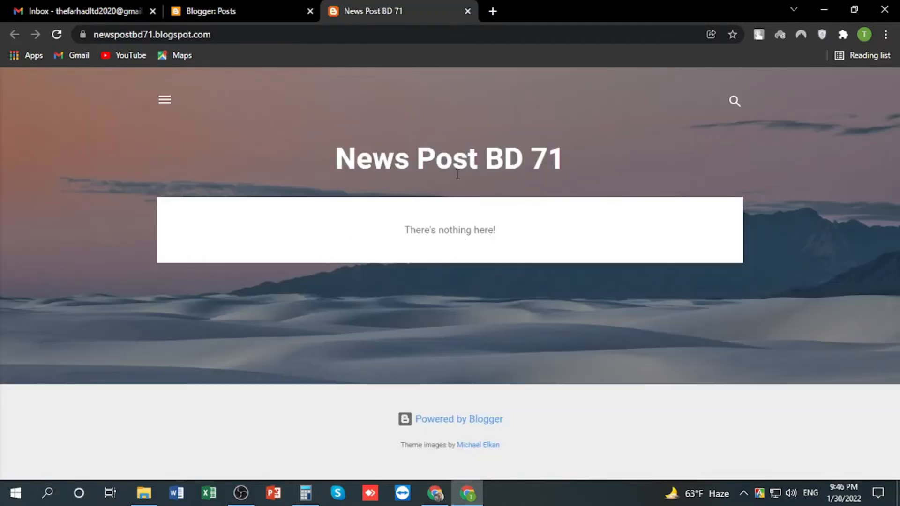
Step: Return to the Blogger dashboard and open the blog's settings
{"action": "left_click", "coordinate": [249, 7]}
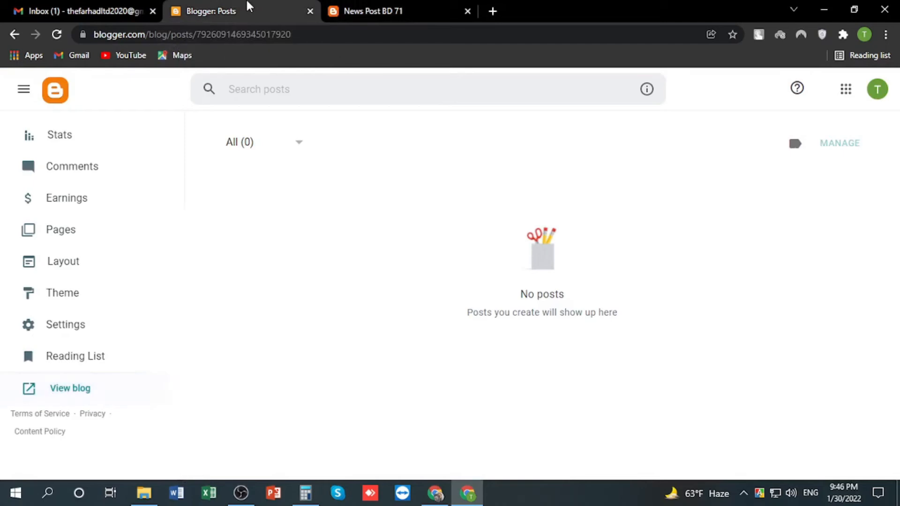
{"action": "left_click", "coordinate": [79, 324]}
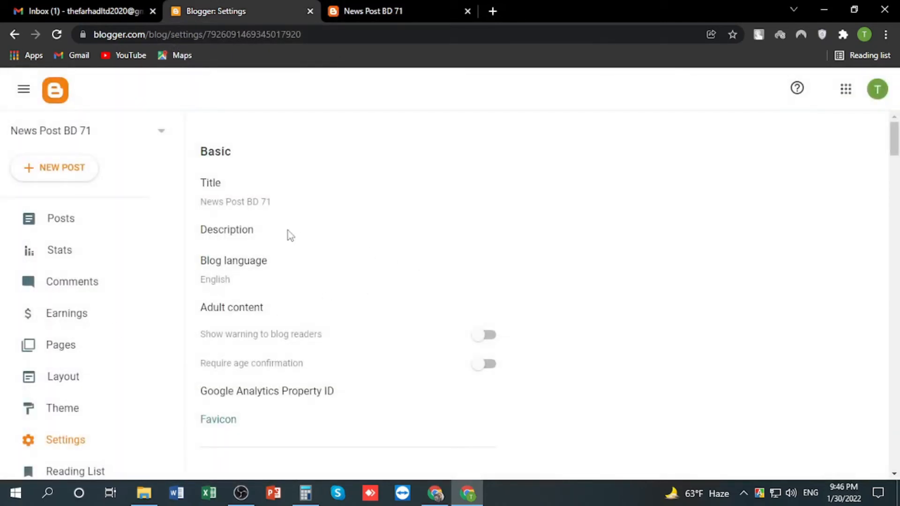
{"action": "left_click", "coordinate": [226, 230]}
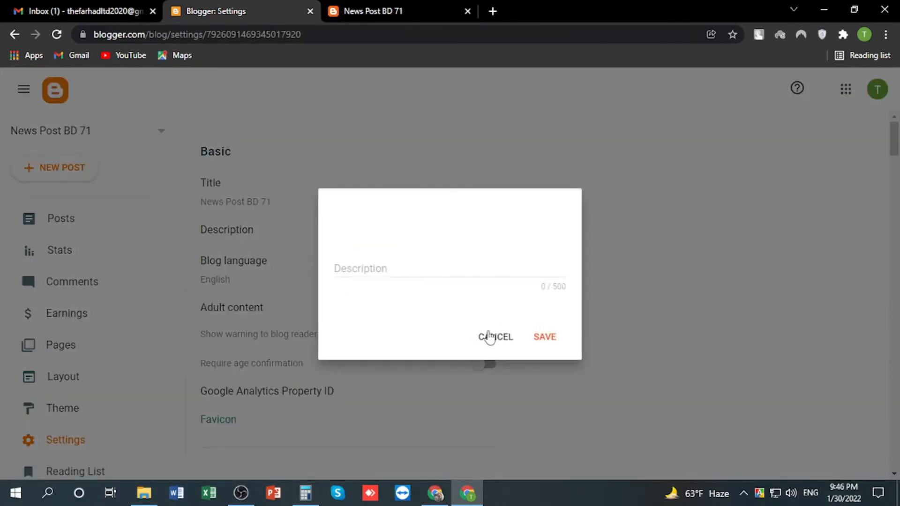
{"action": "left_click", "coordinate": [393, 268]}
{"action": "left_click", "coordinate": [492, 337]}
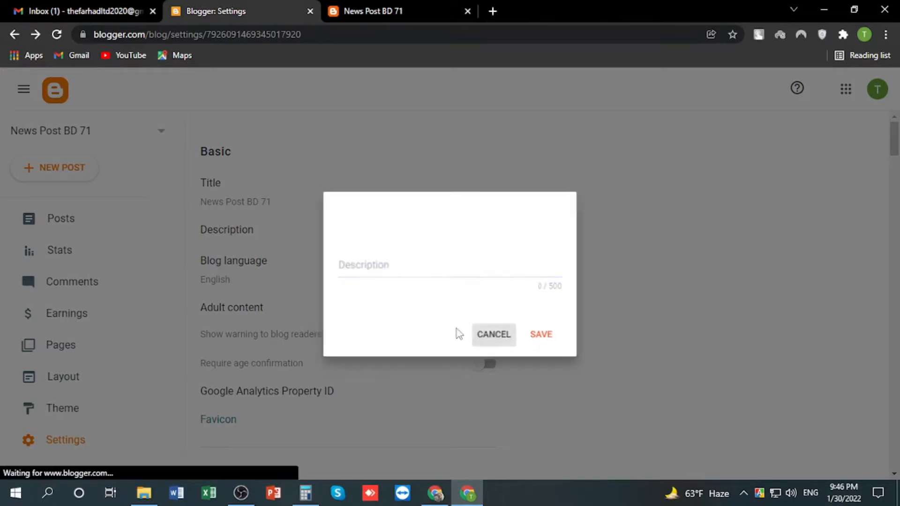
Step: Open the custom domain setting for editing and copy the domain newspostbd71.tk from its Freenom management page
{"action": "scroll", "coordinate": [381, 305], "scroll_direction": "down", "scroll_amount": 5}
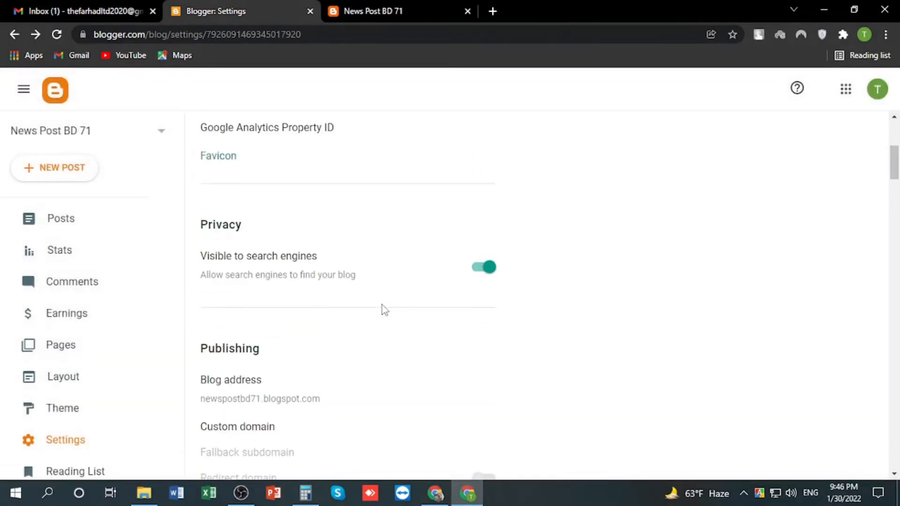
{"action": "scroll", "coordinate": [381, 305], "scroll_direction": "down", "scroll_amount": 3}
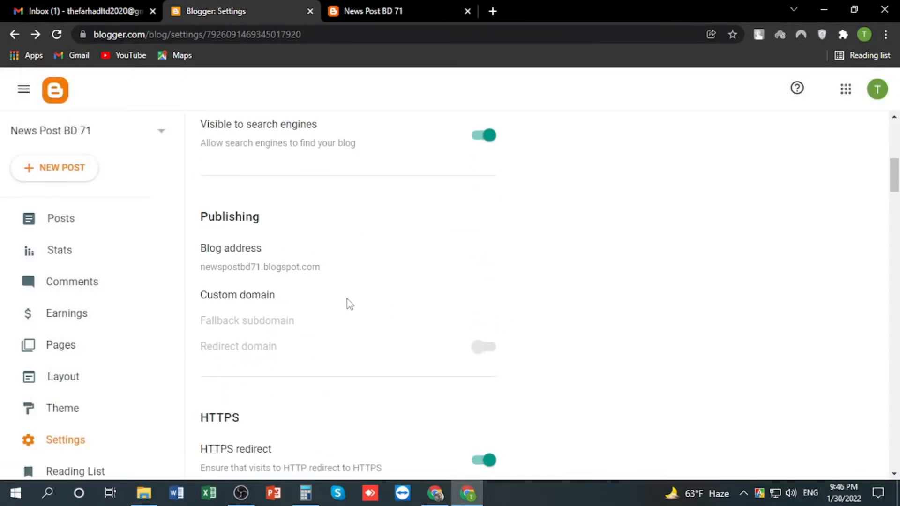
{"action": "left_click", "coordinate": [230, 300]}
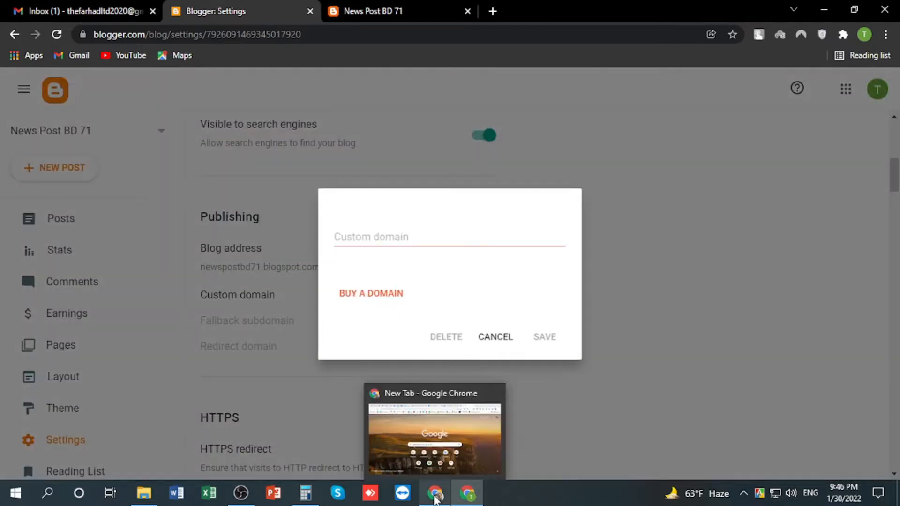
{"action": "left_click", "coordinate": [435, 495]}
{"action": "left_click", "coordinate": [553, 11]}
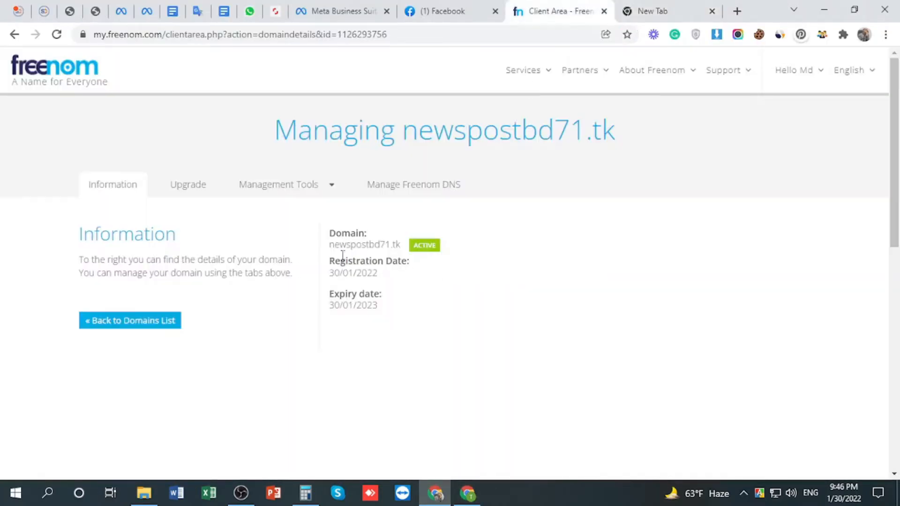
{"action": "left_click_drag", "start_coordinate": [409, 132], "coordinate": [615, 130]}
{"action": "right_click", "coordinate": [595, 129]}
{"action": "left_click", "coordinate": [614, 139]}
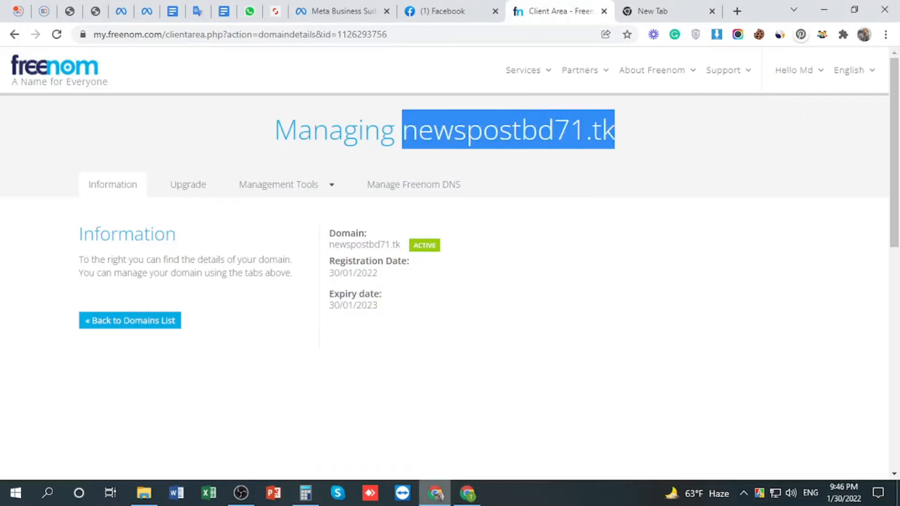
{"action": "left_click", "coordinate": [467, 493]}
{"action": "left_click", "coordinate": [376, 237]}
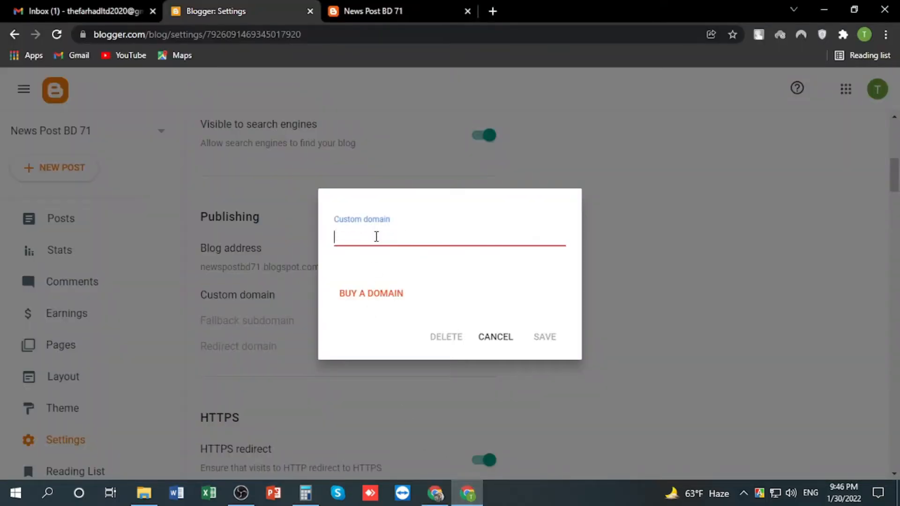
{"action": "type", "text": "www."}
{"action": "key", "text": "ctrl+v"}
{"action": "left_click", "coordinate": [549, 341]}
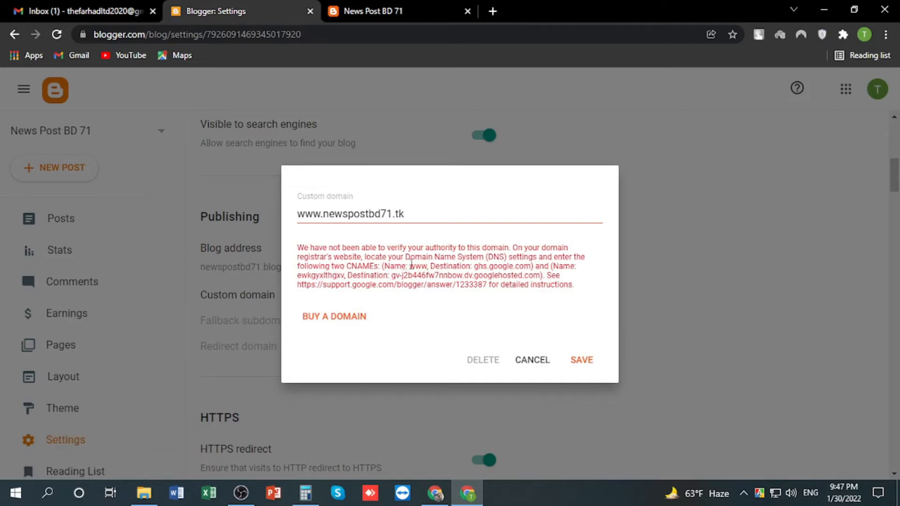
Step: Copy the first CNAME name, www, from Blogger's domain message and open Freenom's DNS management for newspostbd71.tk
{"action": "double_click", "coordinate": [415, 266]}
{"action": "right_click", "coordinate": [415, 266]}
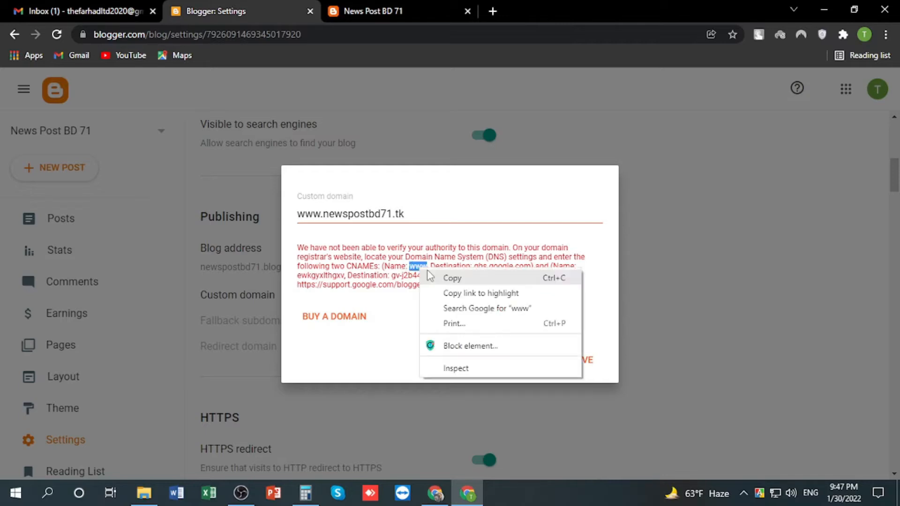
{"action": "left_click", "coordinate": [436, 279]}
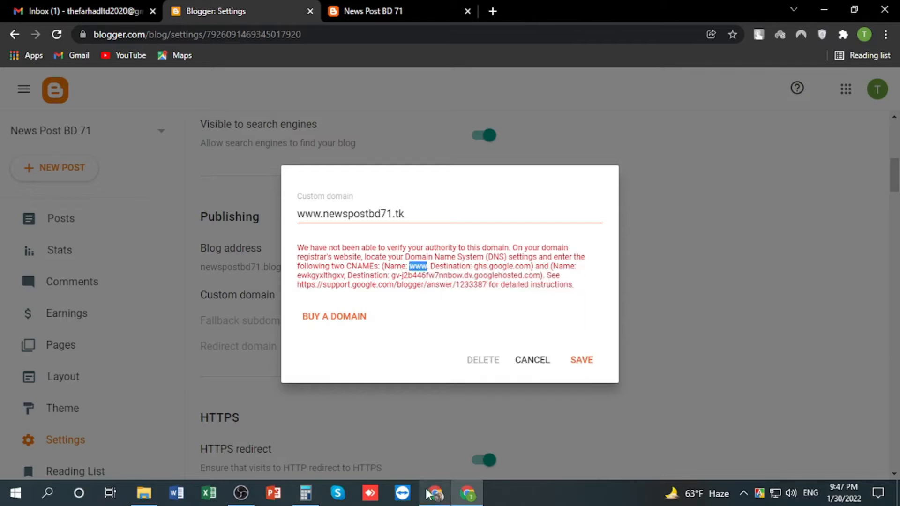
{"action": "left_click", "coordinate": [428, 492]}
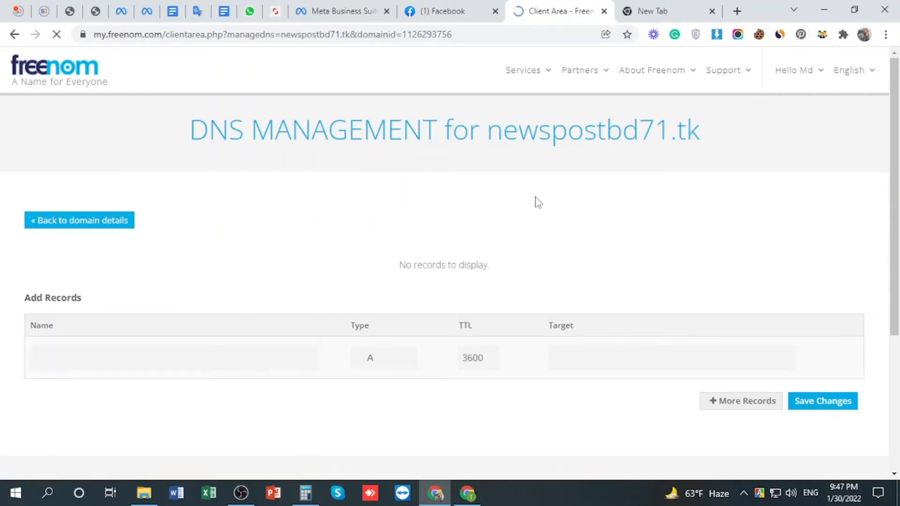
Step: Name the new DNS record www and set its type to CNAME
{"action": "scroll", "coordinate": [349, 258], "scroll_direction": "down", "scroll_amount": 2}
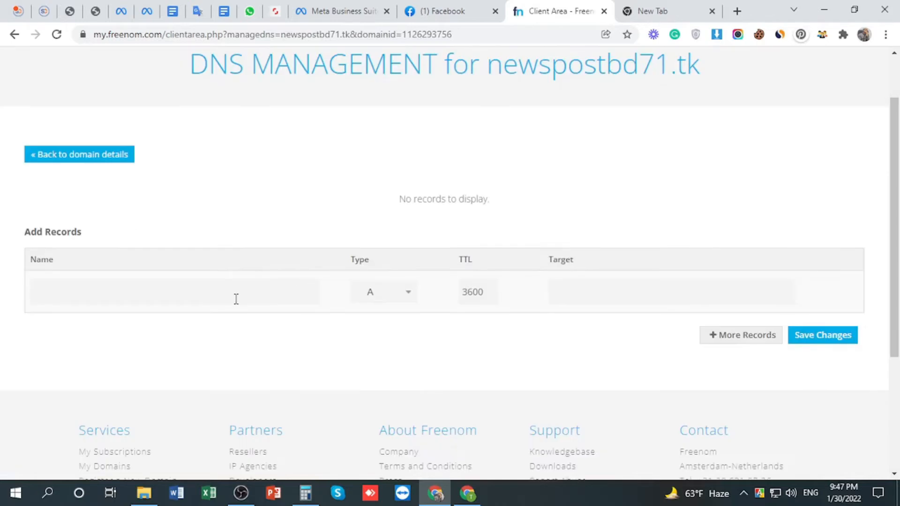
{"action": "left_click", "coordinate": [234, 292]}
{"action": "key", "text": "Down"}
{"action": "key", "text": "Return"}
{"action": "left_click", "coordinate": [387, 293]}
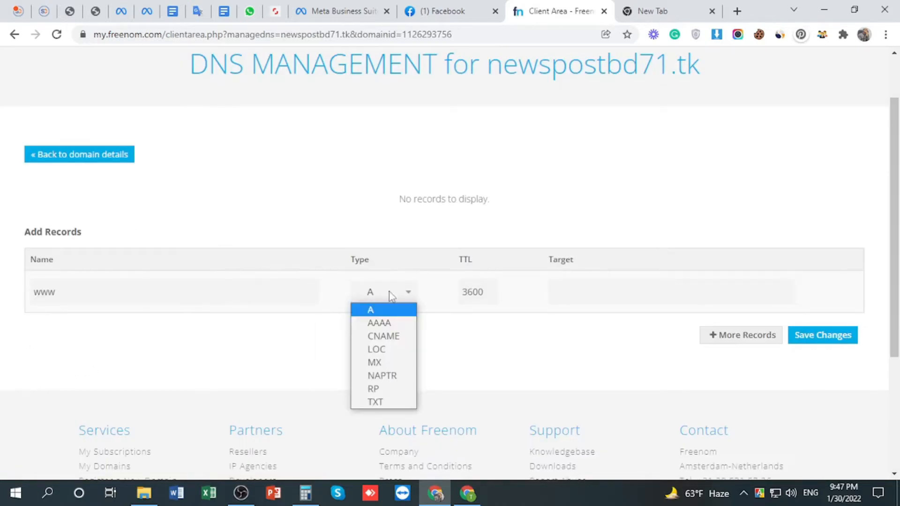
{"action": "left_click", "coordinate": [392, 336]}
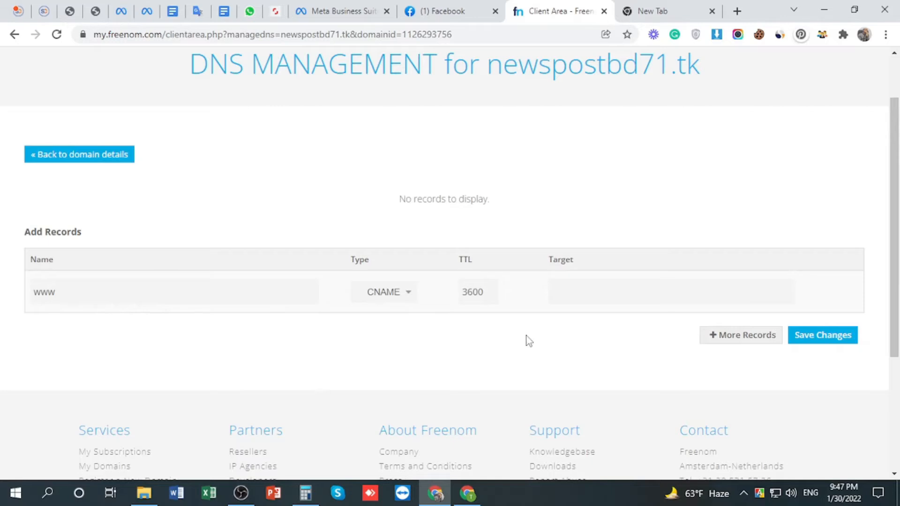
Step: Copy the destination ghs.google.com from Blogger into the www record's target on Freenom and save the record
{"action": "left_click", "coordinate": [599, 290]}
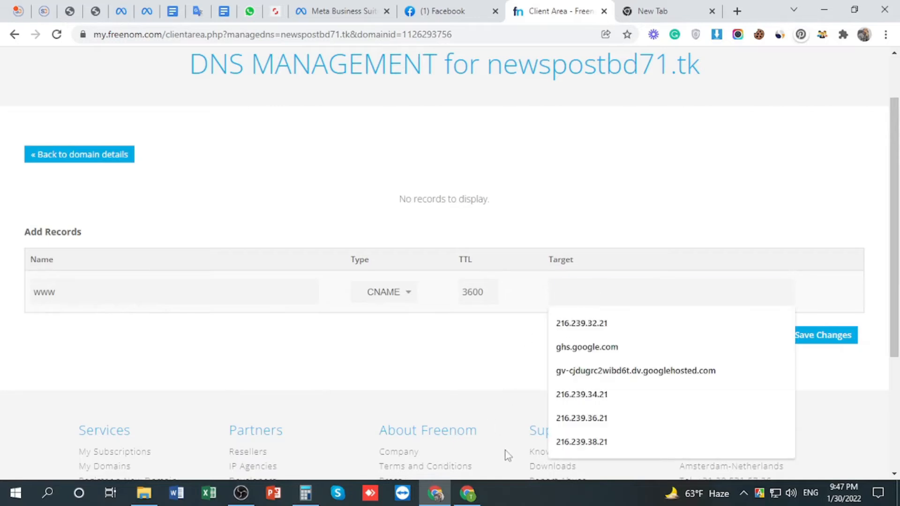
{"action": "left_click", "coordinate": [468, 493]}
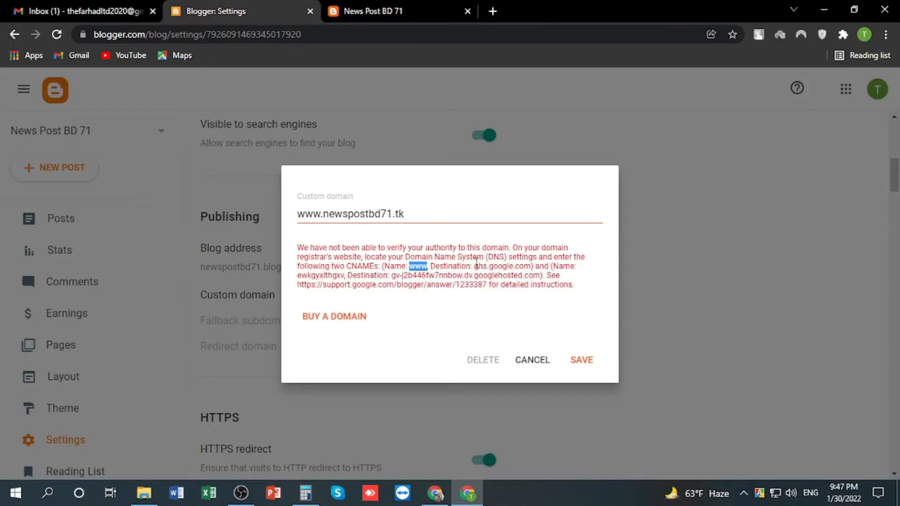
{"action": "left_click_drag", "start_coordinate": [476, 266], "coordinate": [525, 265]}
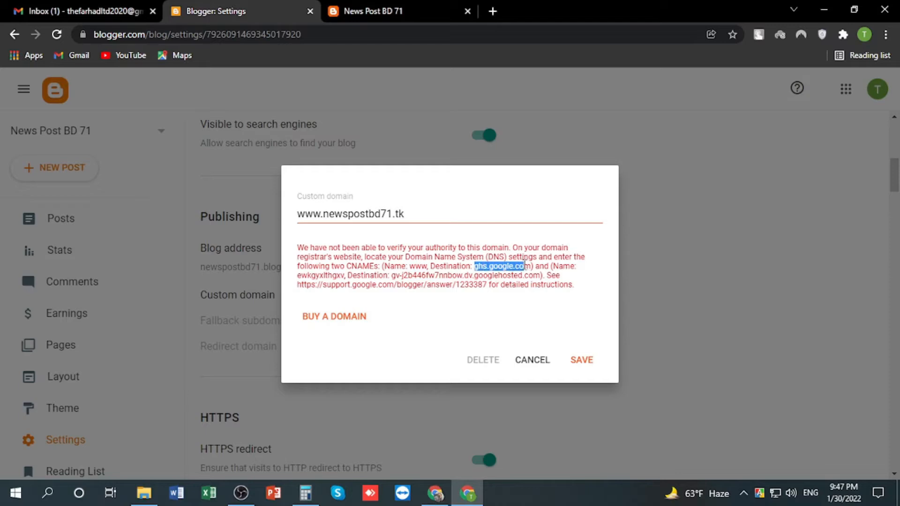
{"action": "right_click", "coordinate": [530, 265]}
{"action": "left_click", "coordinate": [539, 274]}
{"action": "left_click", "coordinate": [435, 493]}
{"action": "key", "text": "ctrl+v"}
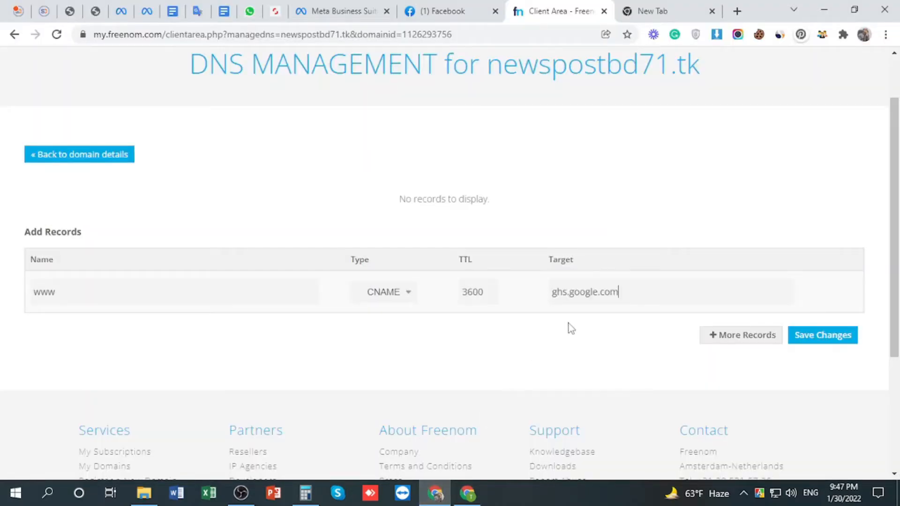
{"action": "left_click", "coordinate": [829, 344]}
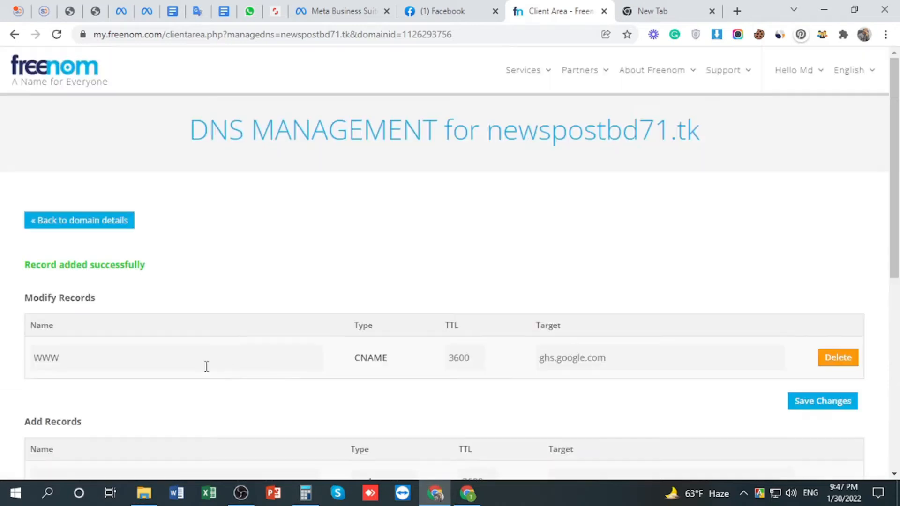
Step: Copy the second CNAME's name from Blogger's domain message into a new Freenom DNS record and set its type to CNAME
{"action": "left_click", "coordinate": [467, 493]}
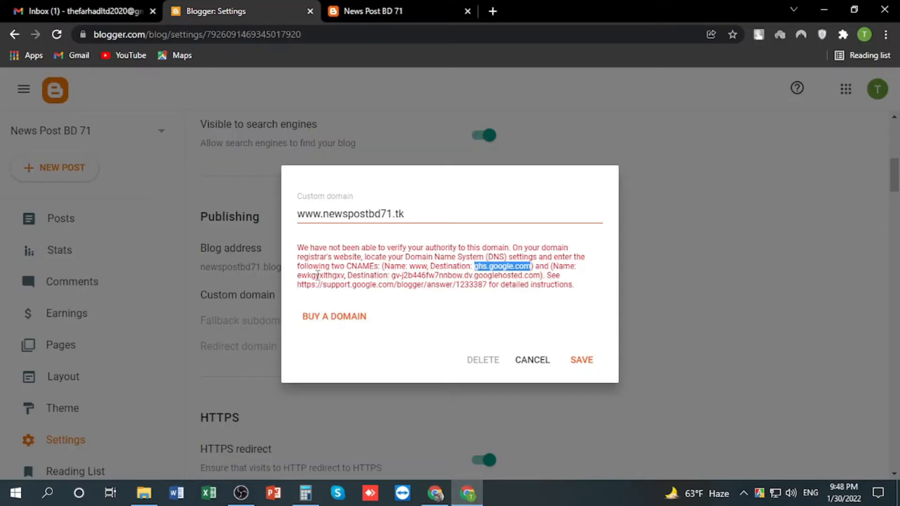
{"action": "left_click_drag", "start_coordinate": [298, 276], "coordinate": [338, 276]}
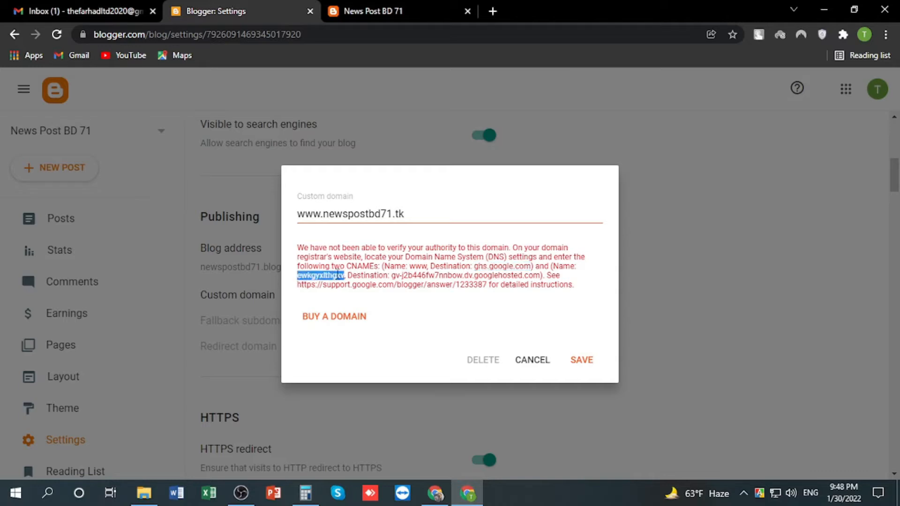
{"action": "right_click", "coordinate": [337, 274]}
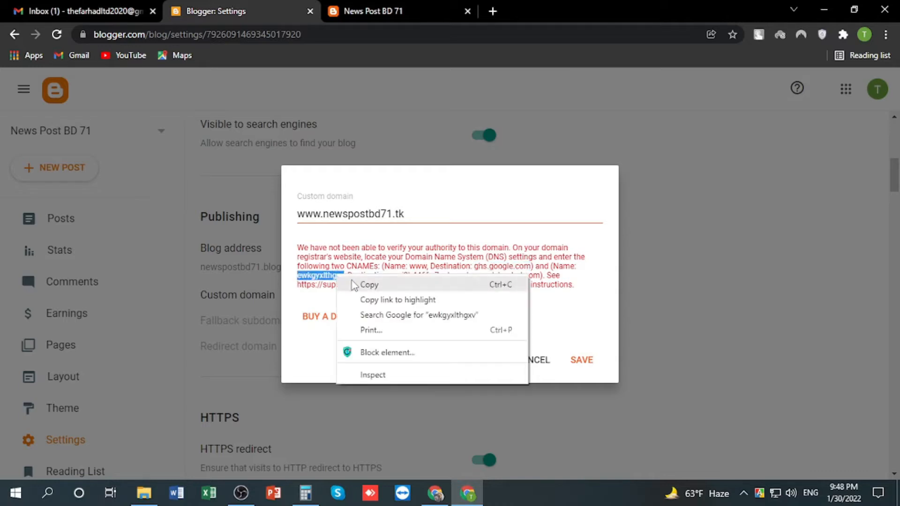
{"action": "left_click", "coordinate": [354, 285]}
{"action": "left_click", "coordinate": [435, 493]}
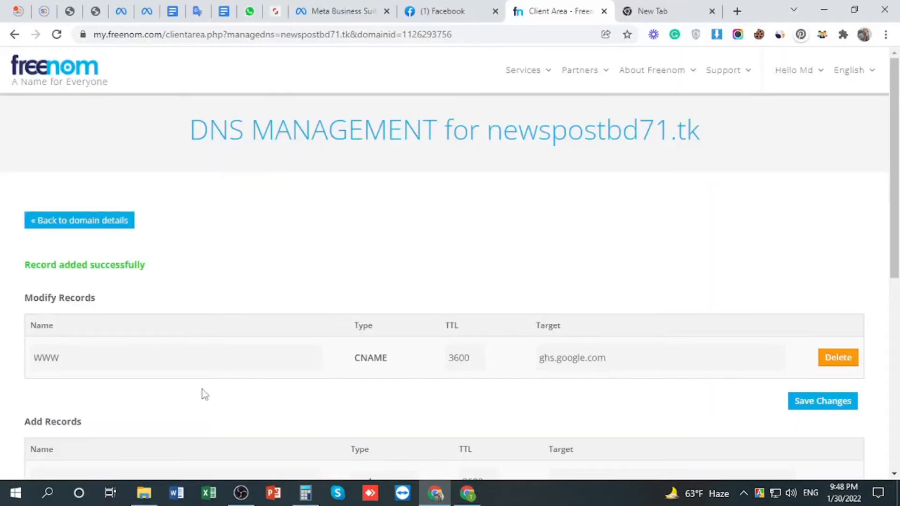
{"action": "scroll", "coordinate": [207, 393], "scroll_direction": "down", "scroll_amount": 1}
{"action": "scroll", "coordinate": [188, 396], "scroll_direction": "down", "scroll_amount": 1}
{"action": "left_click", "coordinate": [126, 356]}
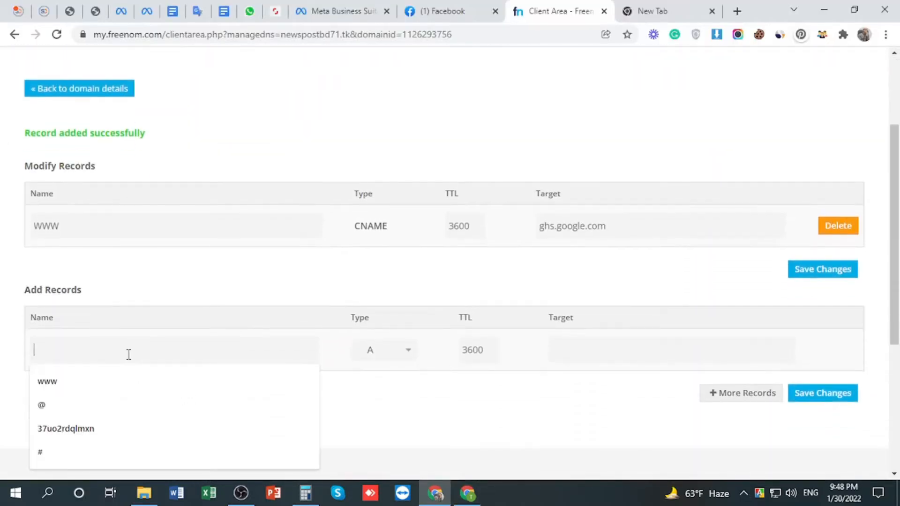
{"action": "key", "text": "ctrl+v"}
{"action": "left_click", "coordinate": [392, 353]}
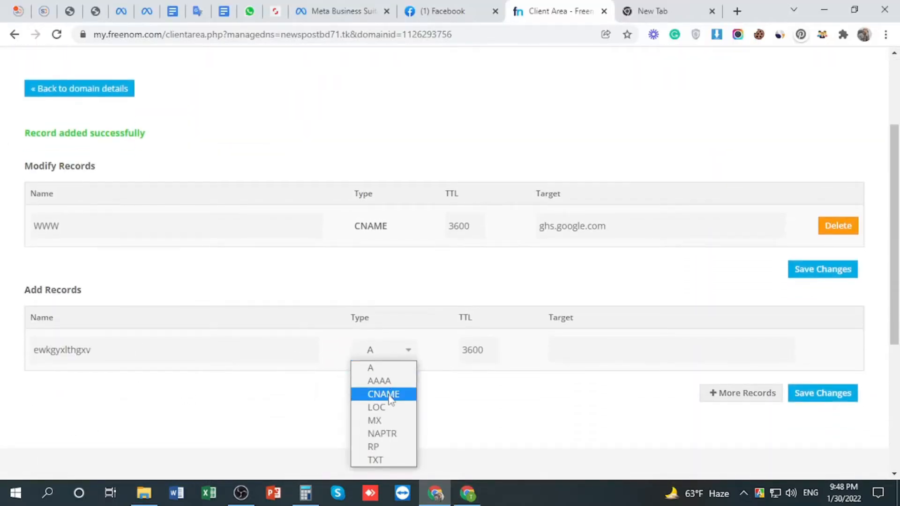
{"action": "left_click", "coordinate": [388, 393]}
Step: Copy the second CNAME's googlehosted.com destination from Blogger into the new record's target on Freenom and save the record
{"action": "left_click", "coordinate": [473, 500]}
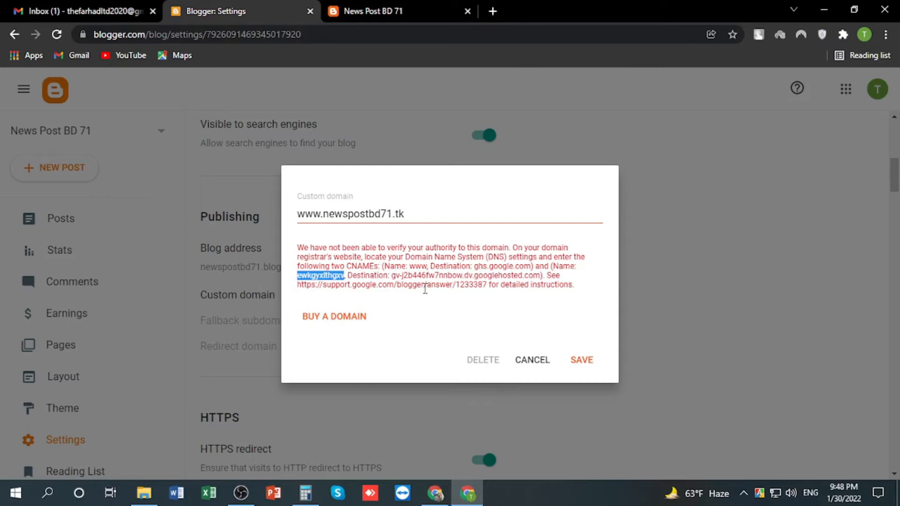
{"action": "left_click_drag", "start_coordinate": [391, 275], "coordinate": [530, 276]}
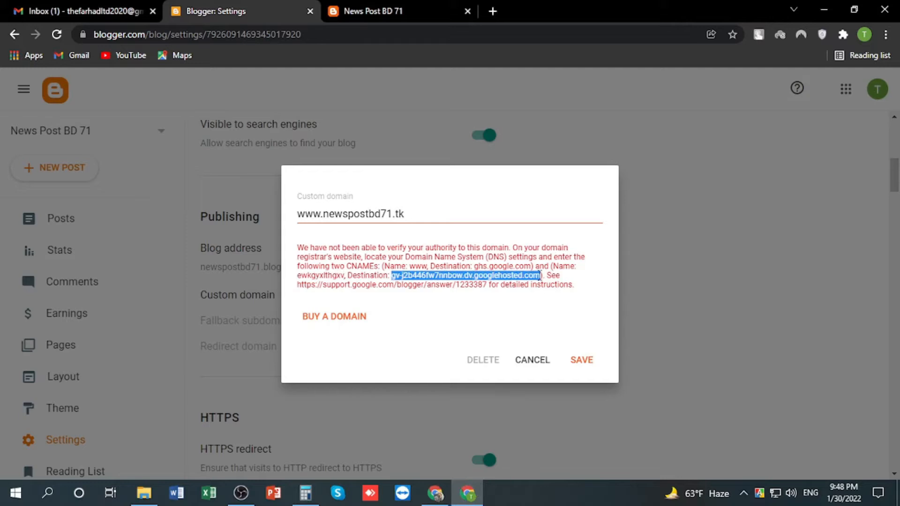
{"action": "right_click", "coordinate": [536, 276]}
{"action": "left_click", "coordinate": [549, 284]}
{"action": "left_click", "coordinate": [435, 493]}
{"action": "left_click", "coordinate": [585, 346]}
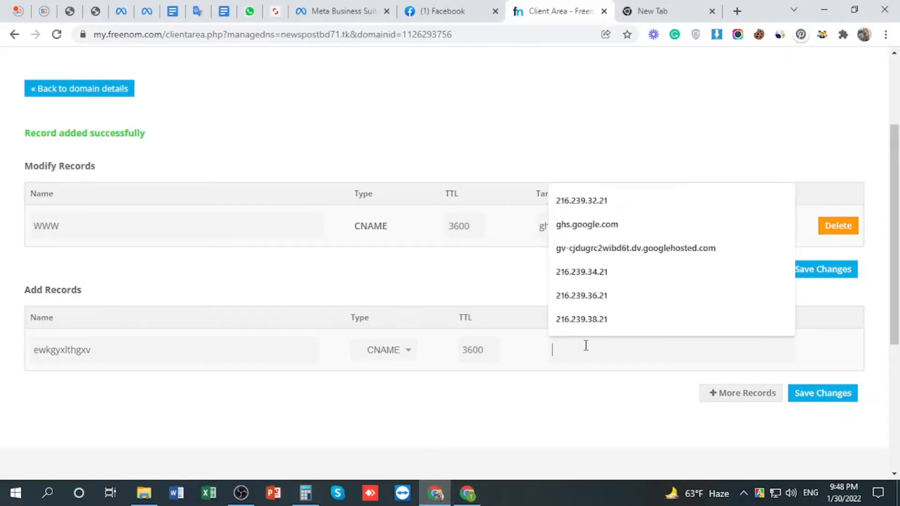
{"action": "key", "text": "ctrl+v"}
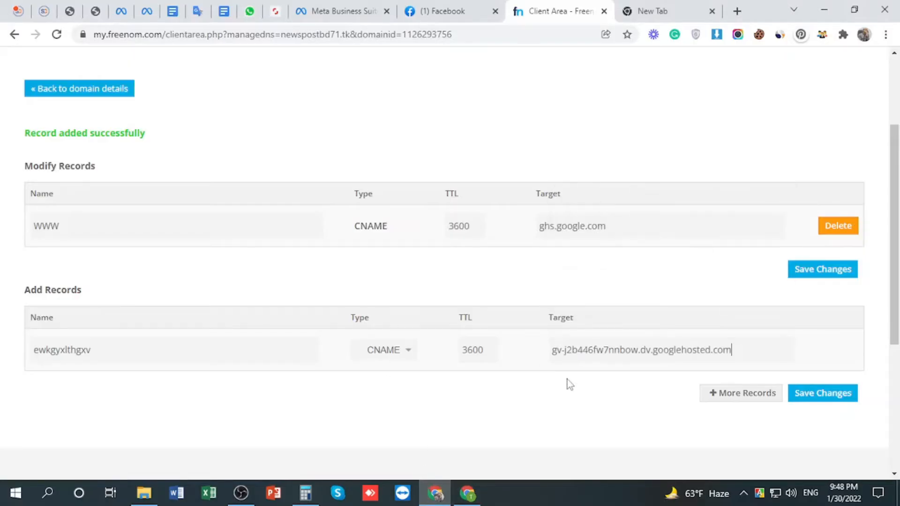
{"action": "left_click", "coordinate": [831, 403]}
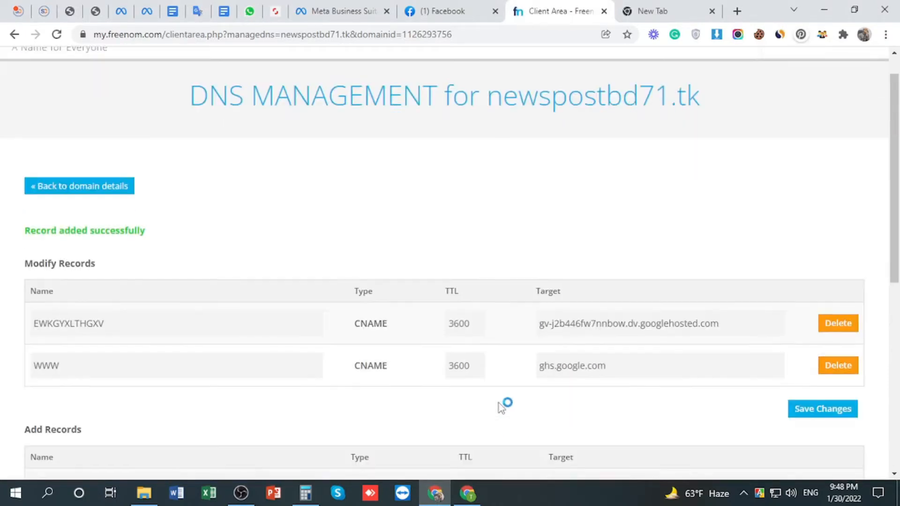
{"action": "scroll", "coordinate": [498, 403], "scroll_direction": "down", "scroll_amount": 2}
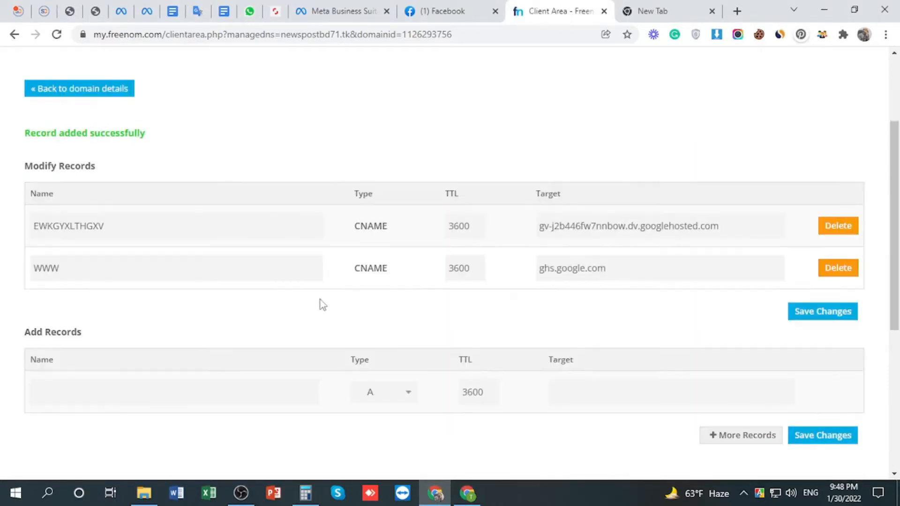
Step: Copy the support.google.com/blogger/answer/1233387 link from Blogger's domain message and open it in a new tab, closing the blog's tab
{"action": "left_click", "coordinate": [474, 499]}
{"action": "left_click_drag", "start_coordinate": [297, 285], "coordinate": [487, 286]}
{"action": "right_click", "coordinate": [487, 285]}
{"action": "left_click", "coordinate": [516, 293]}
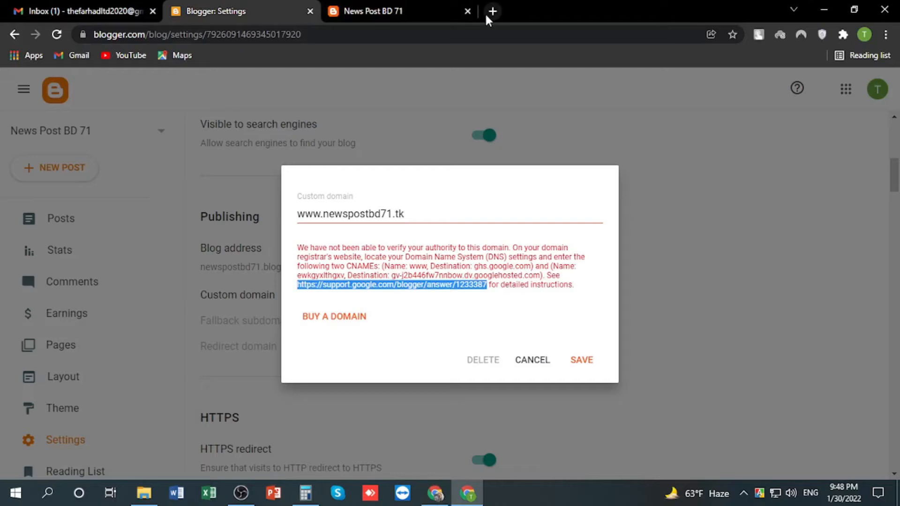
{"action": "left_click", "coordinate": [468, 10]}
{"action": "left_click", "coordinate": [335, 12]}
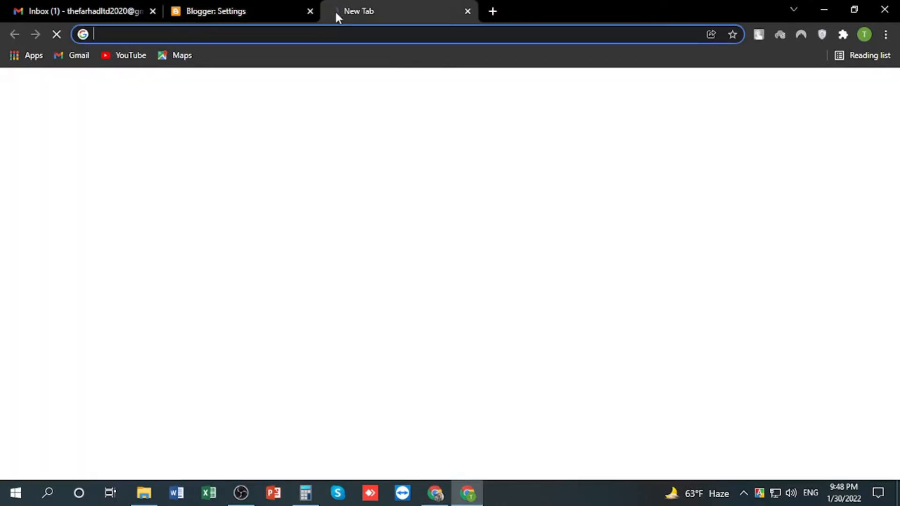
{"action": "key", "text": "ctrl+v"}
{"action": "key", "text": "Return"}
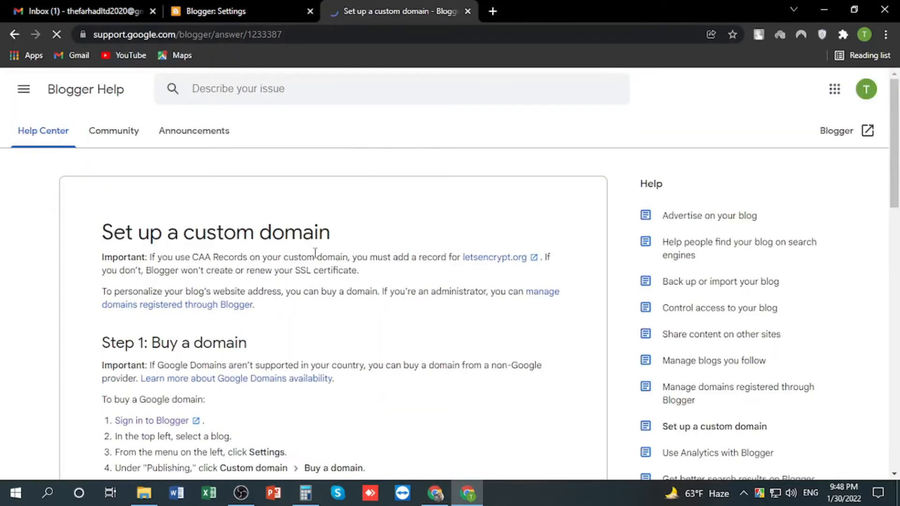
Step: Copy the first Google IP, 216.239.32.21, from the help article's A-record list and return to Freenom's DNS management
{"action": "scroll", "coordinate": [315, 253], "scroll_direction": "down", "scroll_amount": 3}
{"action": "scroll", "coordinate": [315, 253], "scroll_direction": "down", "scroll_amount": 2}
{"action": "scroll", "coordinate": [317, 257], "scroll_direction": "down", "scroll_amount": 7}
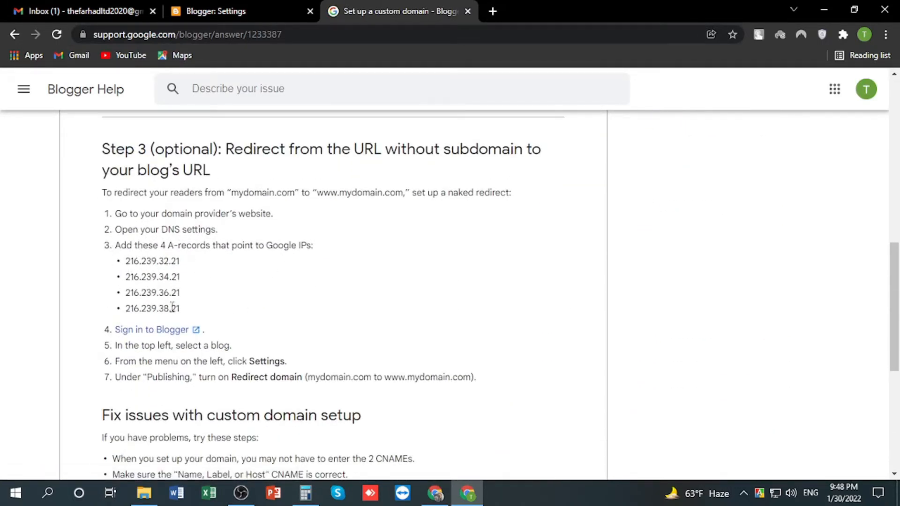
{"action": "double_click", "coordinate": [166, 261]}
{"action": "right_click", "coordinate": [164, 259]}
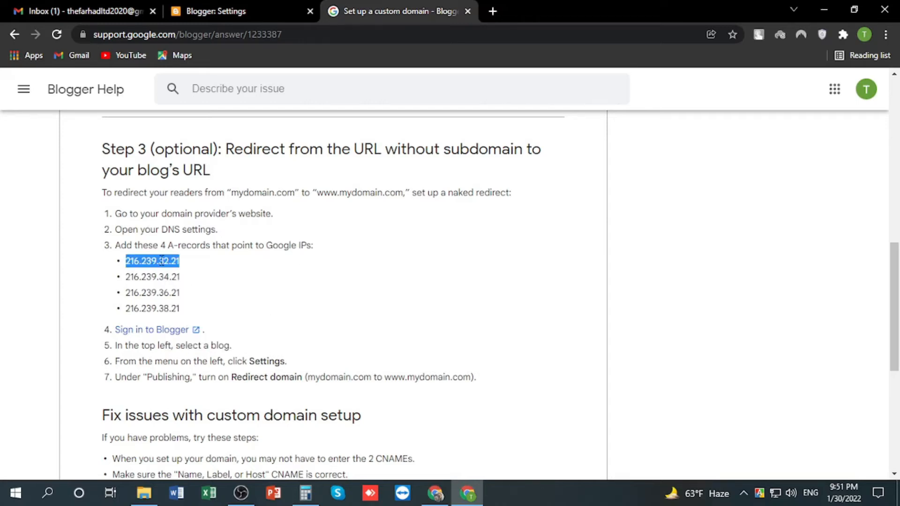
{"action": "right_click", "coordinate": [162, 260]}
{"action": "left_click", "coordinate": [193, 268]}
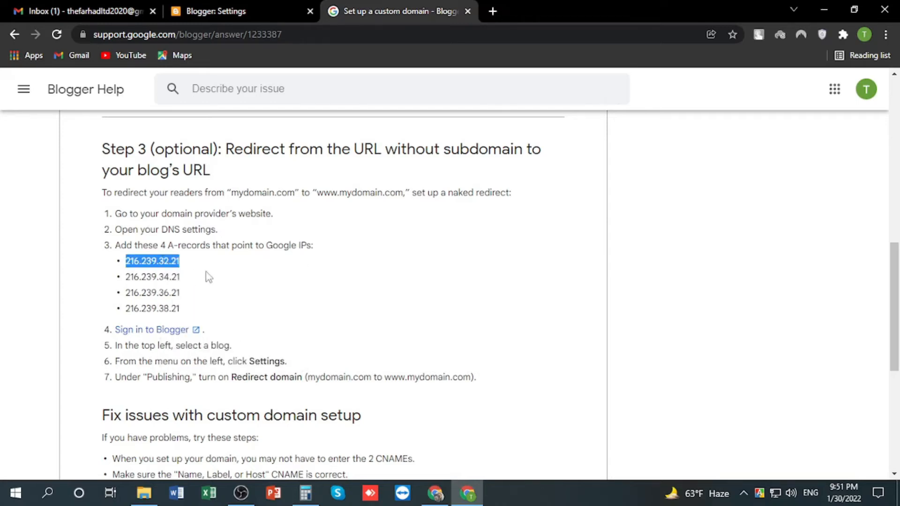
{"action": "left_click", "coordinate": [432, 492]}
Step: Add a DNS record named www of type A with target 216.239.32.21 and save it
{"action": "scroll", "coordinate": [152, 370], "scroll_direction": "down", "scroll_amount": 3}
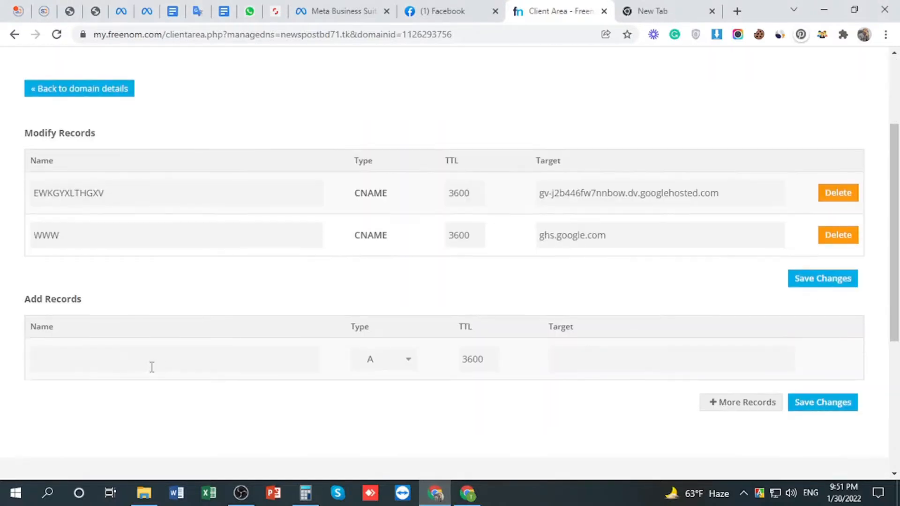
{"action": "left_click", "coordinate": [123, 361]}
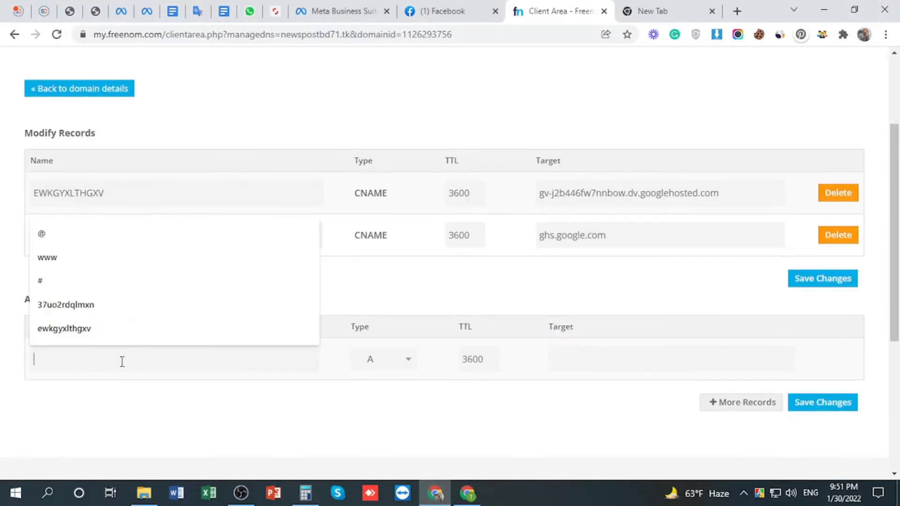
{"action": "left_click", "coordinate": [86, 260]}
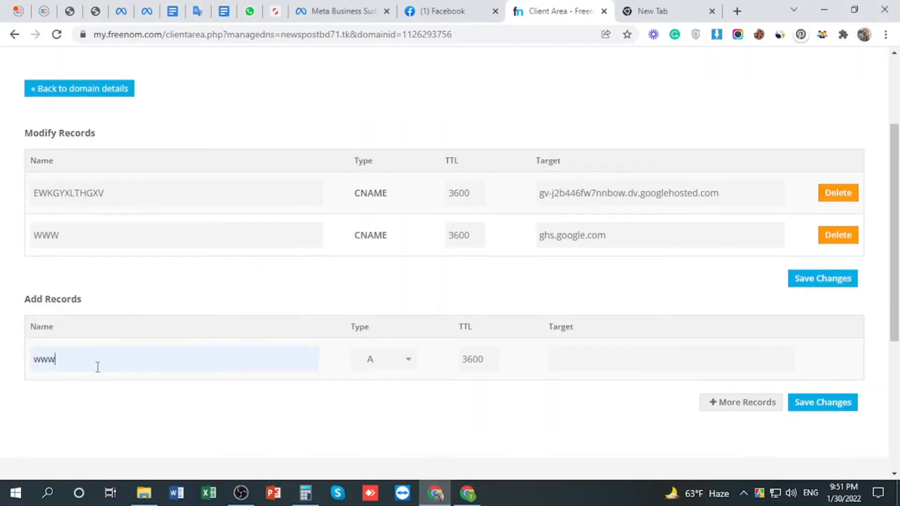
{"action": "left_click", "coordinate": [401, 360]}
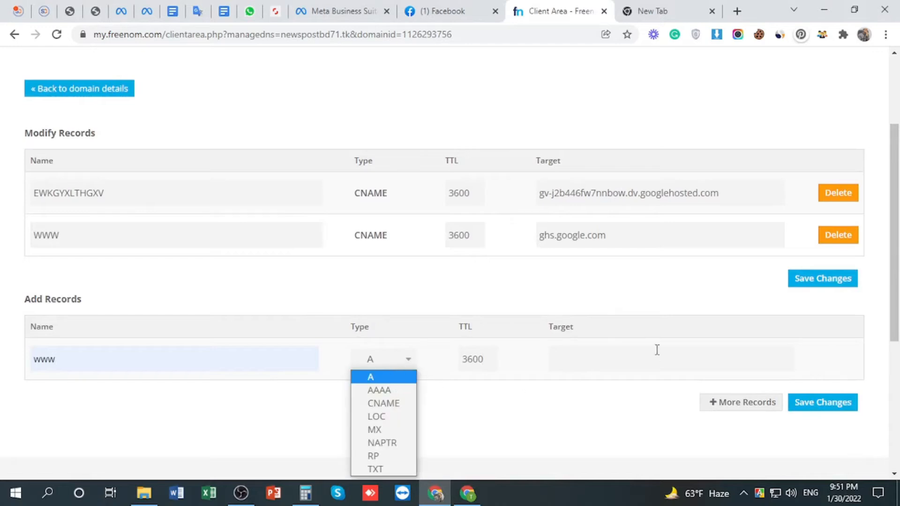
{"action": "left_click", "coordinate": [650, 359]}
{"action": "right_click", "coordinate": [637, 357]}
{"action": "left_click", "coordinate": [707, 235]}
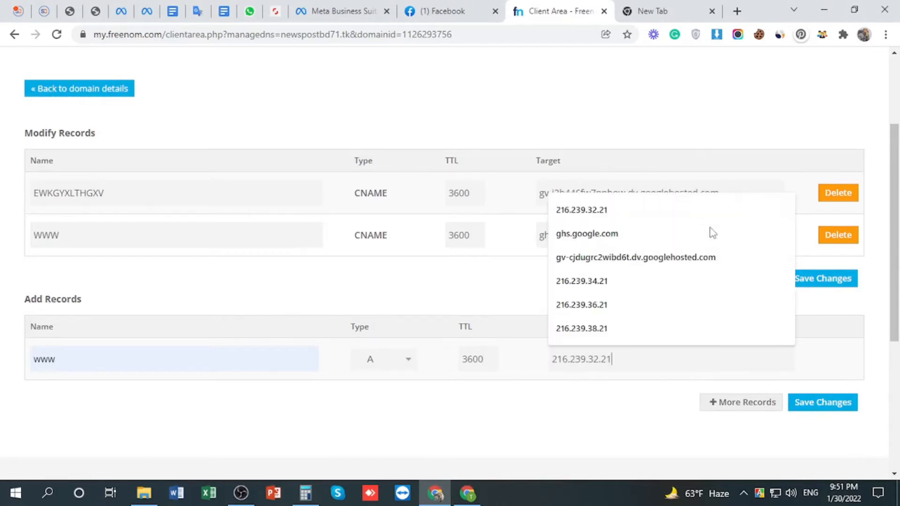
{"action": "left_click", "coordinate": [809, 402]}
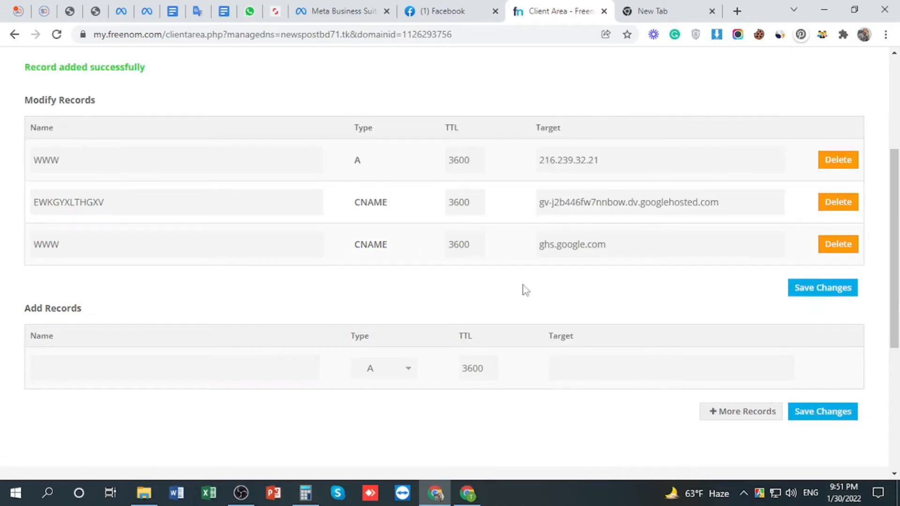
Step: Copy the second IP, 216.239.34.21, from Blogger Help into the target of a new www A record on Freenom
{"action": "left_click", "coordinate": [468, 487]}
{"action": "double_click", "coordinate": [150, 277]}
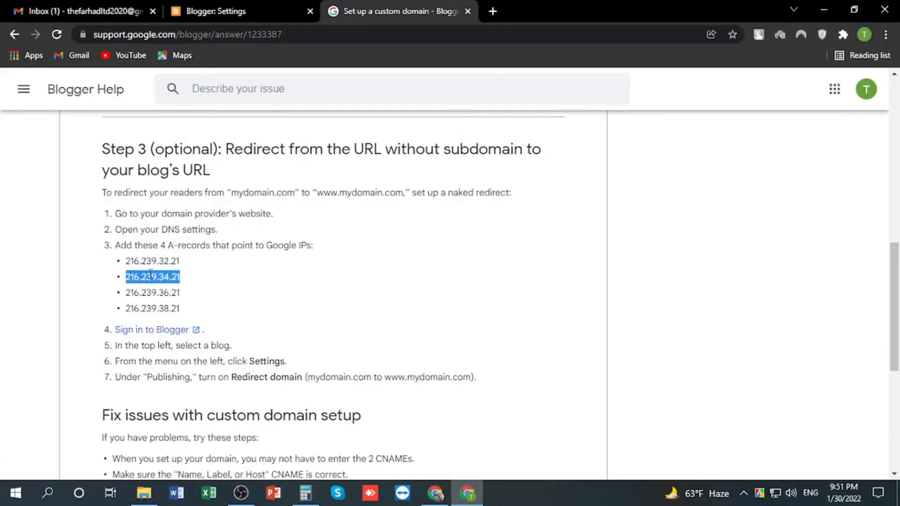
{"action": "right_click", "coordinate": [150, 276]}
{"action": "left_click", "coordinate": [199, 283]}
{"action": "left_click", "coordinate": [435, 493]}
{"action": "left_click", "coordinate": [112, 368]}
{"action": "left_click", "coordinate": [107, 257]}
{"action": "left_click", "coordinate": [577, 368]}
{"action": "right_click", "coordinate": [577, 368]}
{"action": "left_click", "coordinate": [604, 241]}
Step: Copy the third IP, 216.239.36.21, from Blogger Help into the target of another www A record on Freenom
{"action": "left_click", "coordinate": [467, 493]}
{"action": "double_click", "coordinate": [165, 293]}
{"action": "right_click", "coordinate": [165, 293]}
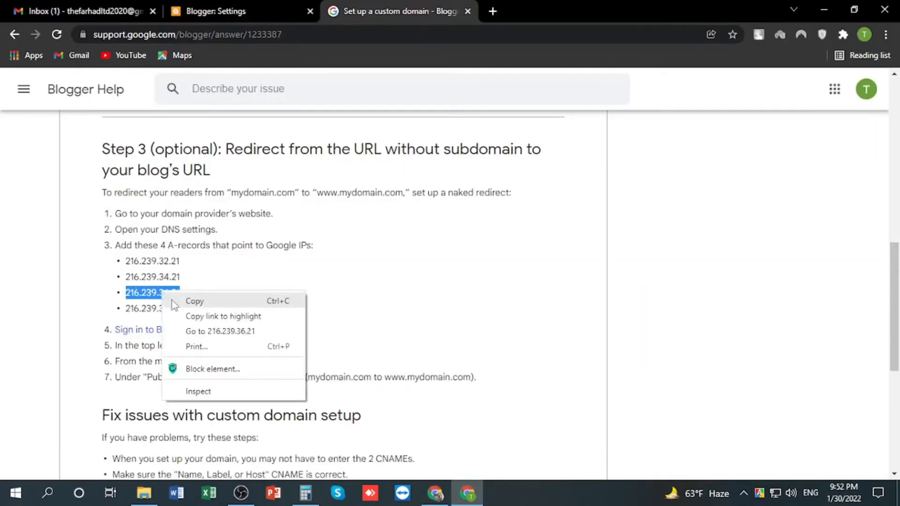
{"action": "left_click", "coordinate": [175, 301]}
{"action": "left_click", "coordinate": [435, 493]}
{"action": "scroll", "coordinate": [311, 392], "scroll_direction": "down", "scroll_amount": 4}
{"action": "left_click", "coordinate": [75, 345]}
{"action": "left_click", "coordinate": [47, 218]}
{"action": "right_click", "coordinate": [594, 345]}
{"action": "left_click", "coordinate": [572, 153]}
Step: Copy the fourth IP, 216.239.38.21, from Blogger Help into a new www A record on Freenom and save it
{"action": "left_click", "coordinate": [467, 493]}
{"action": "left_click", "coordinate": [157, 308]}
{"action": "double_click", "coordinate": [157, 308]}
{"action": "right_click", "coordinate": [157, 308]}
{"action": "left_click", "coordinate": [166, 316]}
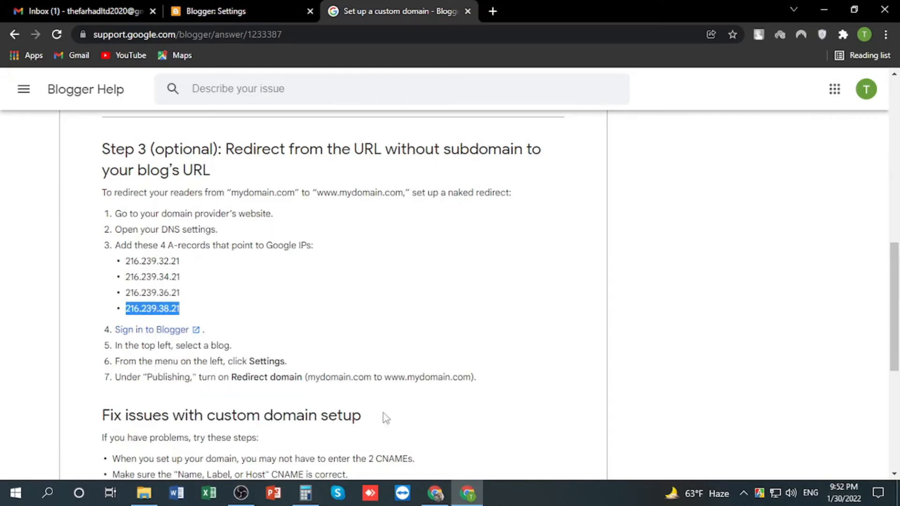
{"action": "left_click", "coordinate": [435, 493]}
{"action": "scroll", "coordinate": [308, 397], "scroll_direction": "down", "scroll_amount": 4}
{"action": "left_click", "coordinate": [98, 451]}
{"action": "left_click", "coordinate": [47, 327]}
{"action": "scroll", "coordinate": [309, 398], "scroll_direction": "down", "scroll_amount": 3}
{"action": "right_click", "coordinate": [599, 322]}
{"action": "left_click", "coordinate": [628, 203]}
{"action": "left_click", "coordinate": [825, 364]}
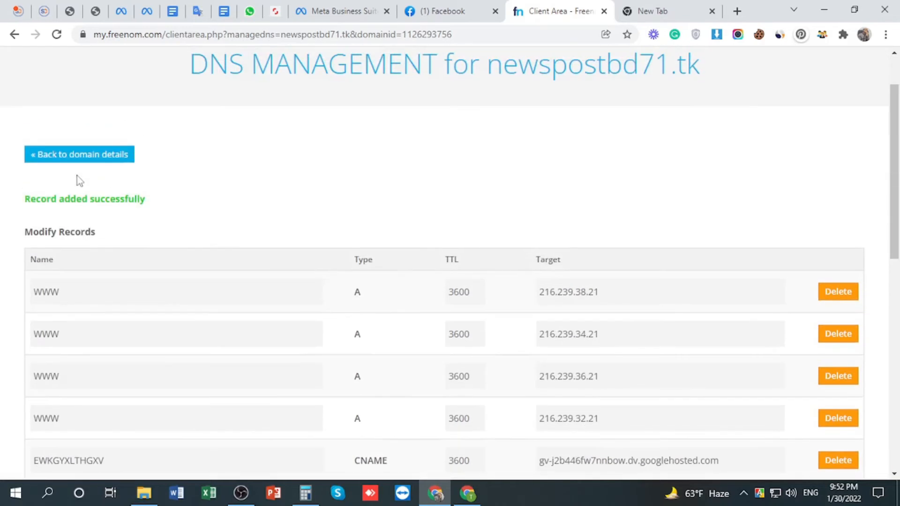
{"action": "left_click", "coordinate": [101, 158]}
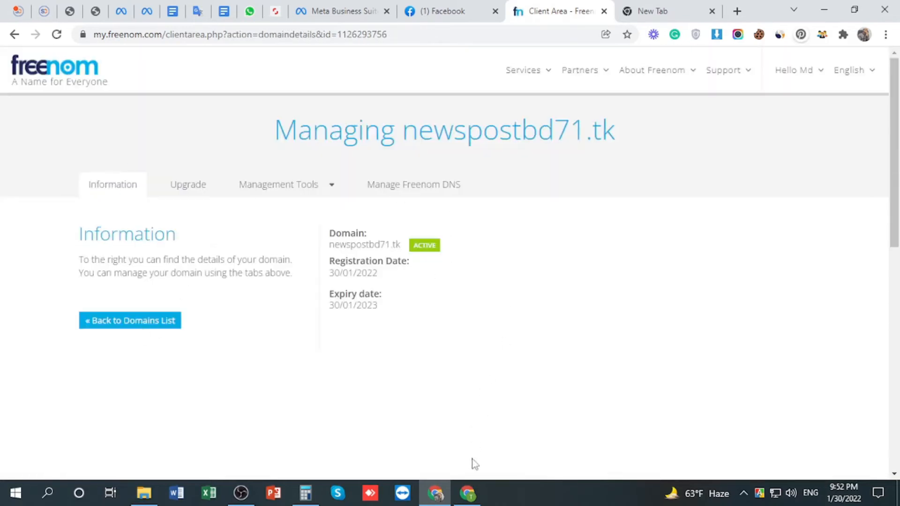
{"action": "left_click", "coordinate": [466, 494]}
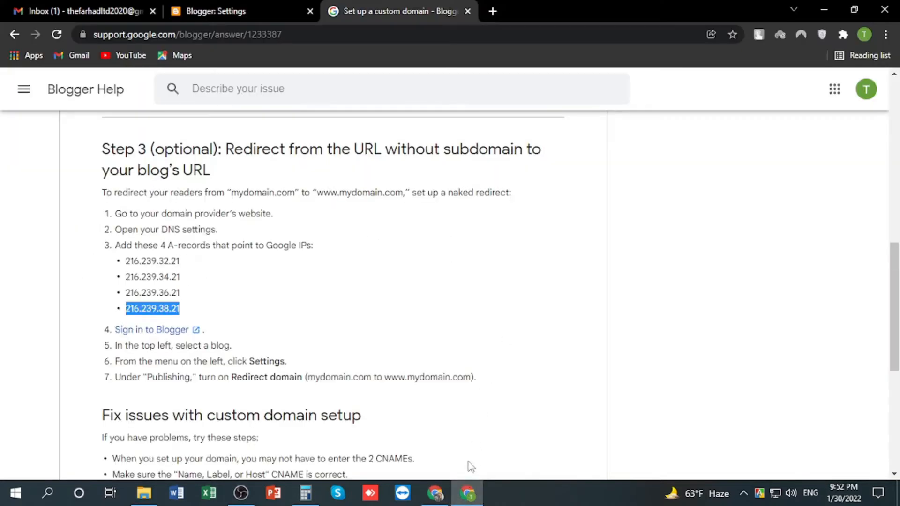
{"action": "left_click", "coordinate": [234, 6]}
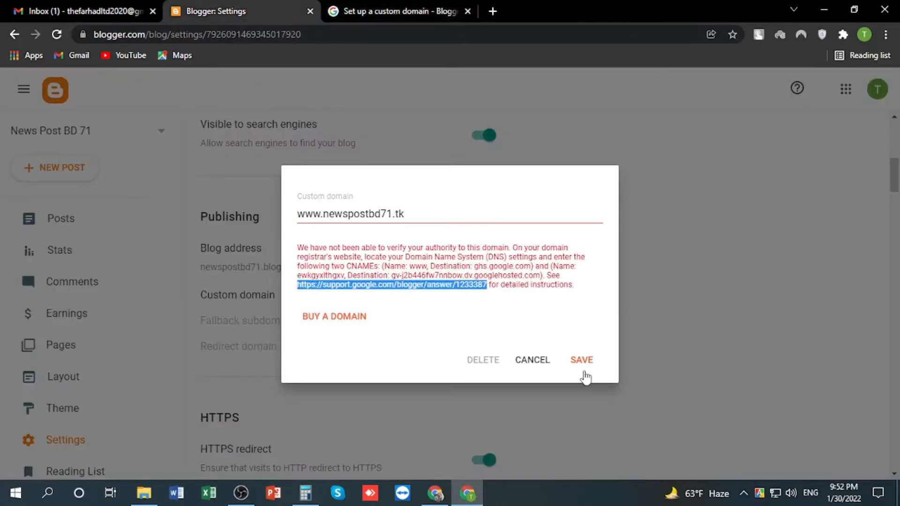
{"action": "left_click", "coordinate": [586, 364]}
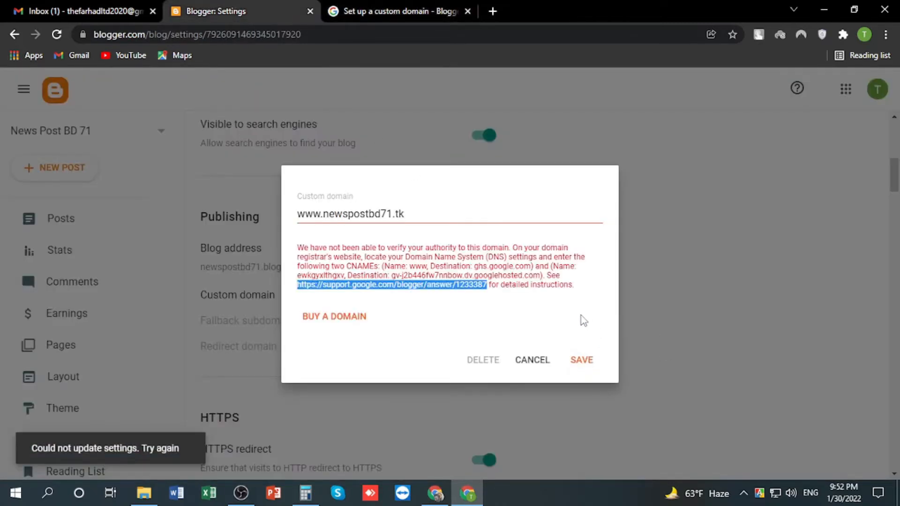
{"action": "left_click", "coordinate": [447, 281]}
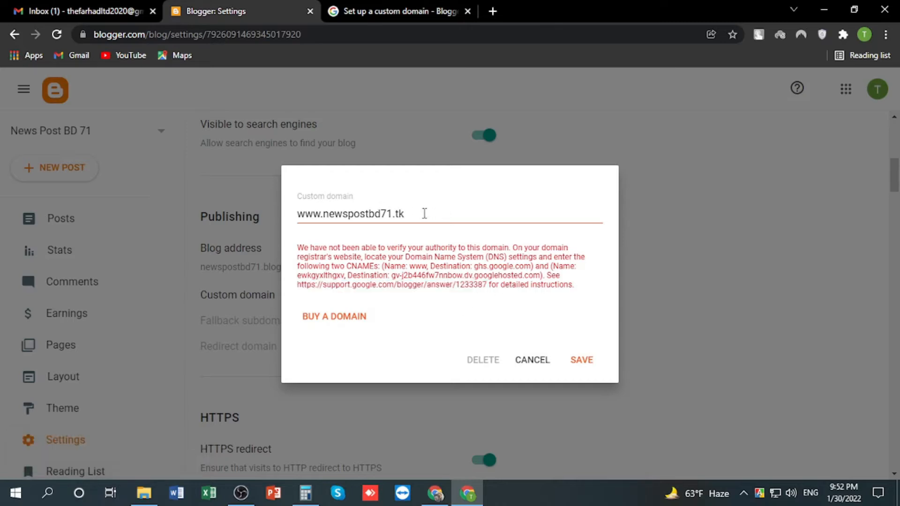
{"action": "left_click_drag", "start_coordinate": [432, 214], "coordinate": [302, 215]}
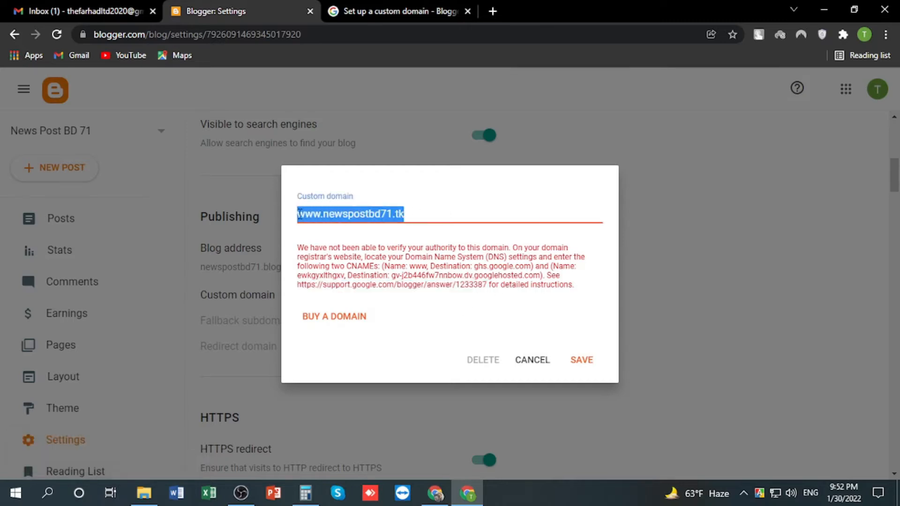
{"action": "right_click", "coordinate": [298, 214]}
{"action": "left_click", "coordinate": [328, 231]}
{"action": "left_click", "coordinate": [534, 368]}
{"action": "left_click", "coordinate": [253, 296]}
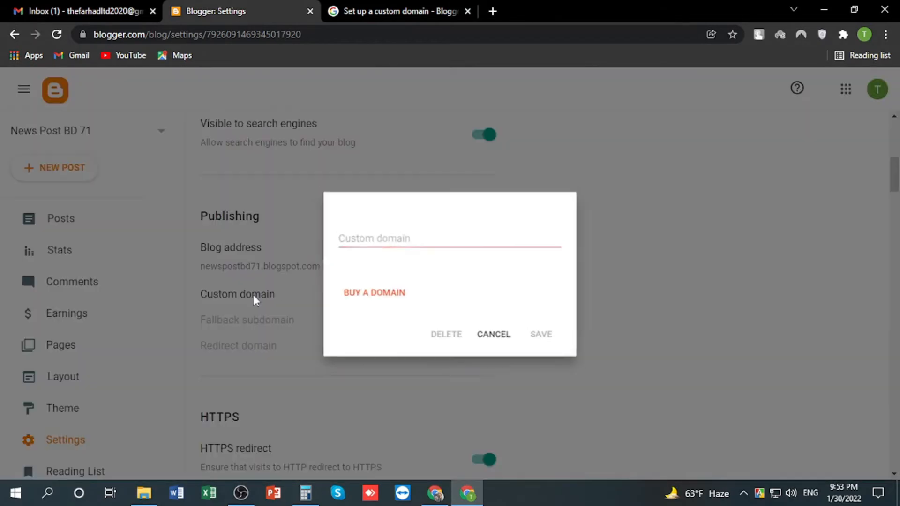
{"action": "right_click", "coordinate": [388, 236]}
{"action": "left_click", "coordinate": [422, 335]}
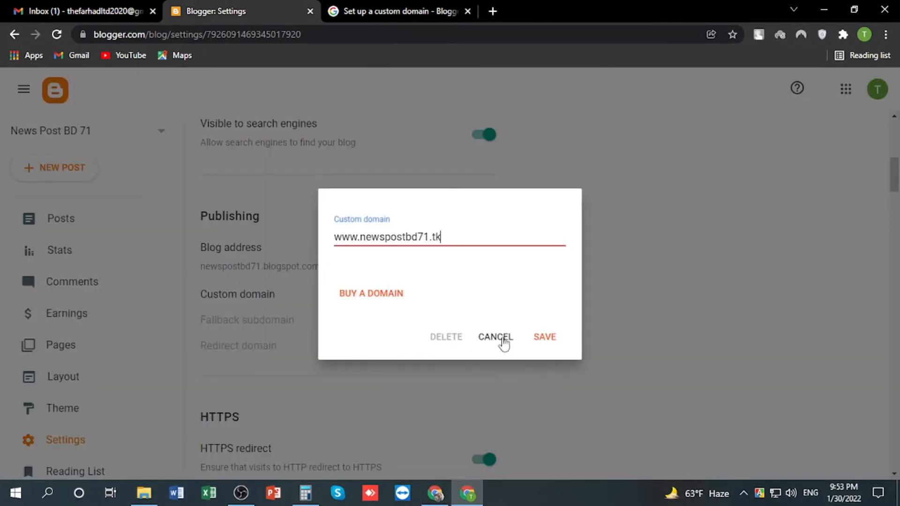
{"action": "left_click", "coordinate": [539, 337]}
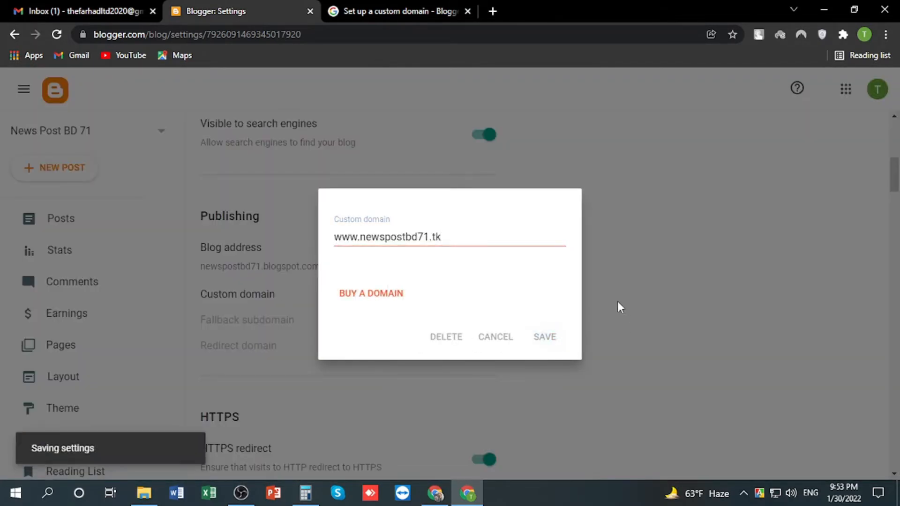
{"action": "left_click", "coordinate": [580, 359]}
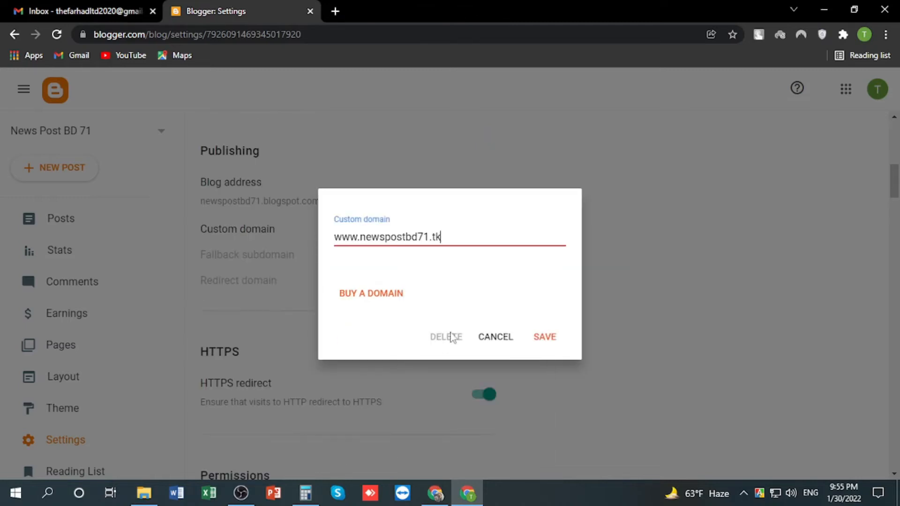
{"action": "left_click", "coordinate": [541, 337]}
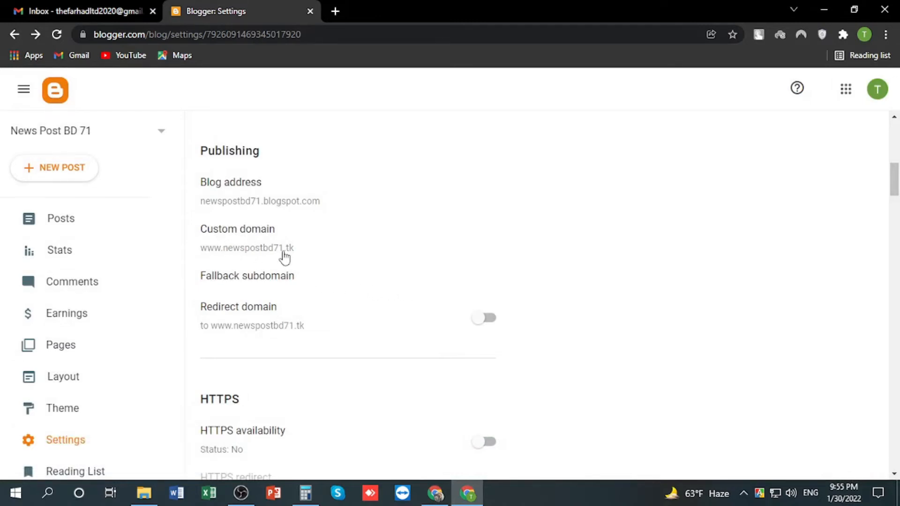
{"action": "scroll", "coordinate": [73, 331], "scroll_direction": "down", "scroll_amount": 3}
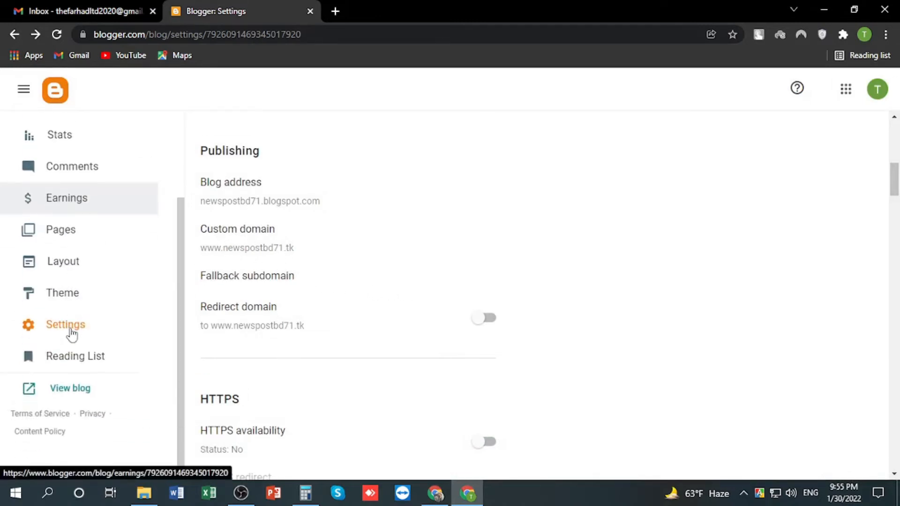
{"action": "left_click", "coordinate": [80, 392]}
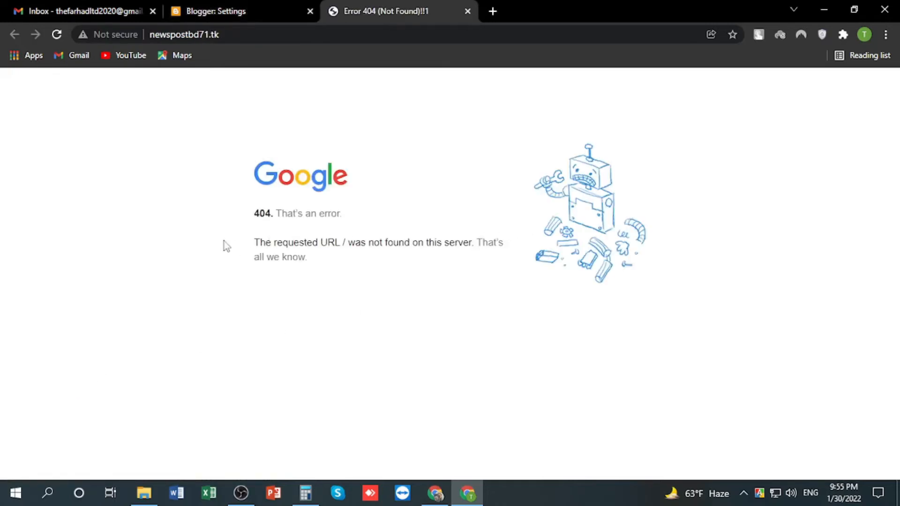
{"action": "left_click", "coordinate": [225, 36]}
{"action": "double_click", "coordinate": [223, 35]}
{"action": "left_click", "coordinate": [222, 35]}
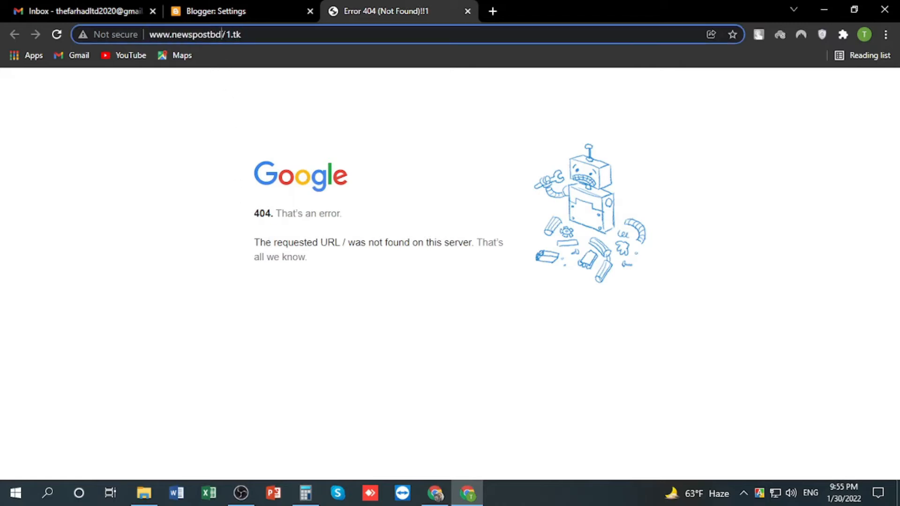
{"action": "triple_click", "coordinate": [223, 35]}
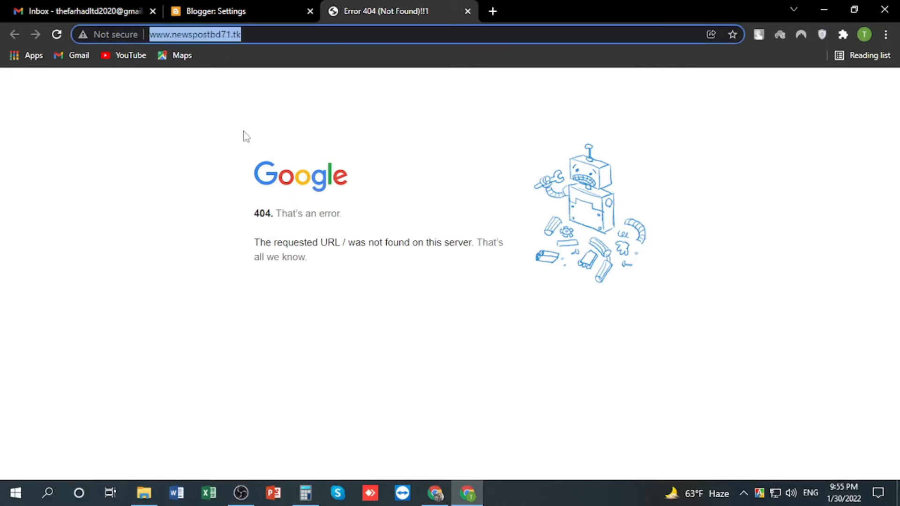
{"action": "left_click", "coordinate": [267, 6]}
Step: Search Google for "jettheme blogger" in a new tab and open the official JetTheme website
{"action": "left_click", "coordinate": [492, 11]}
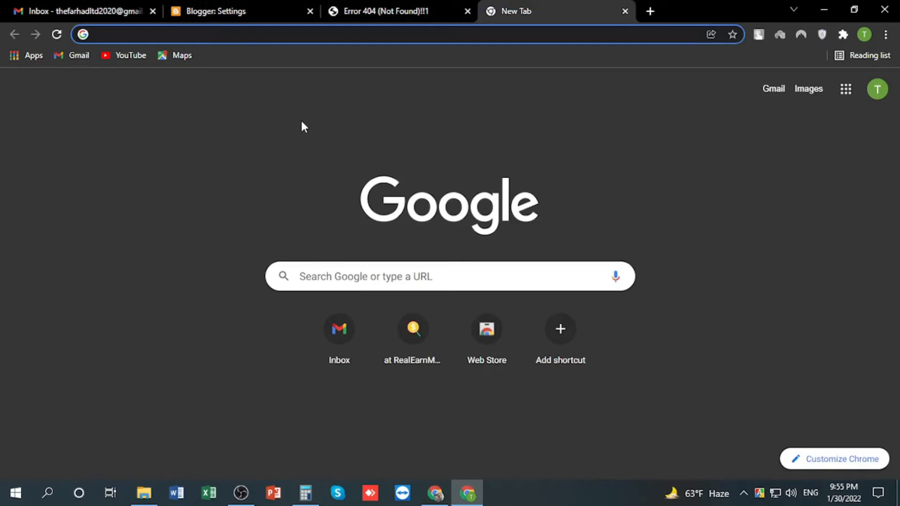
{"action": "type", "text": "jet"}
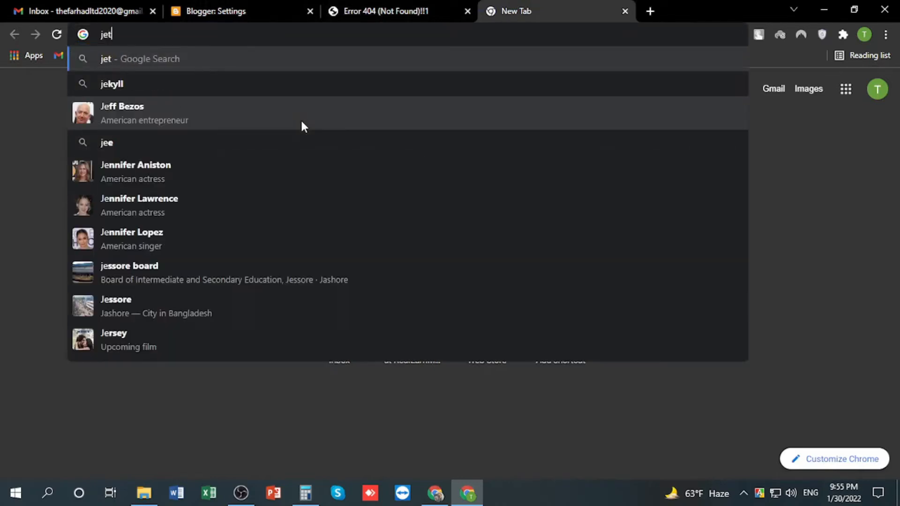
{"action": "type", "text": "theme"}
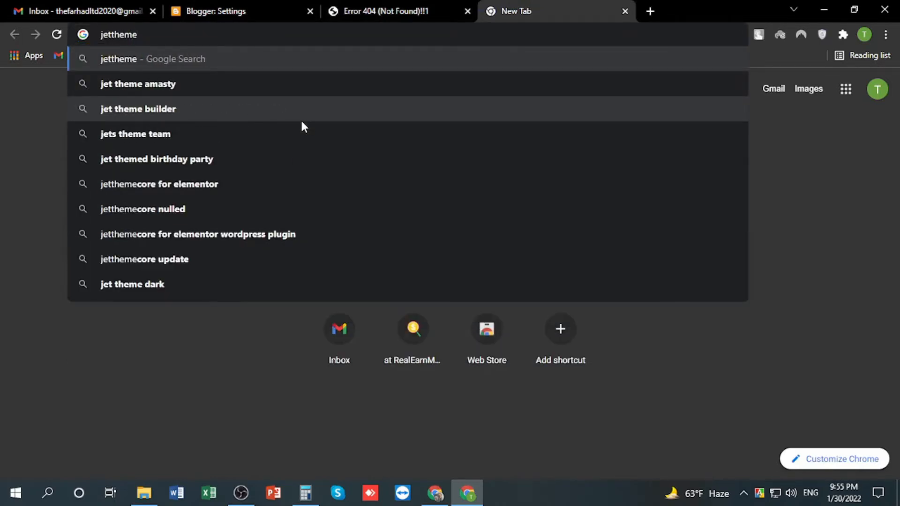
{"action": "type", "text": " bl"}
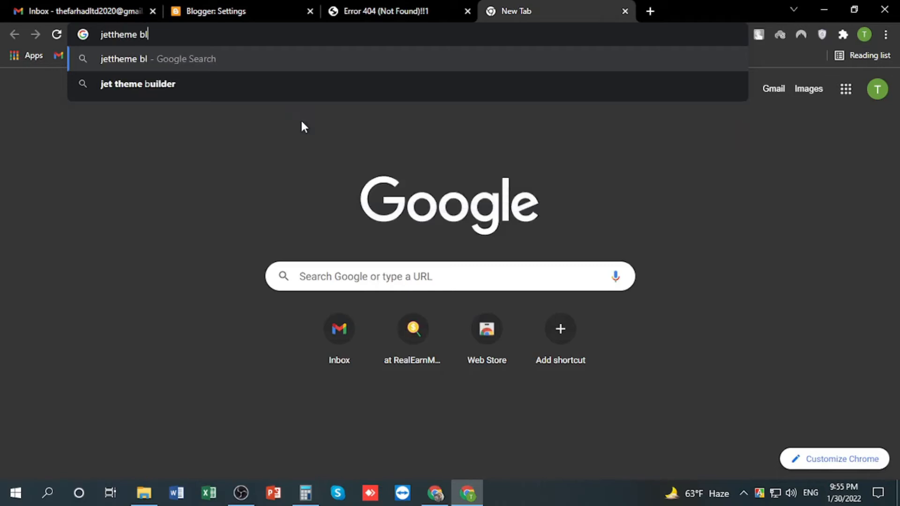
{"action": "type", "text": "ogger"}
{"action": "key", "text": "Return"}
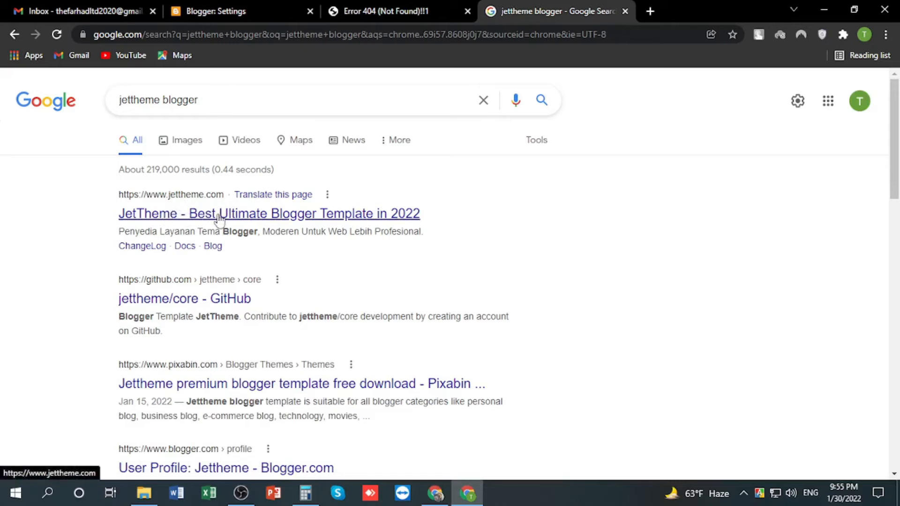
{"action": "left_click", "coordinate": [219, 215]}
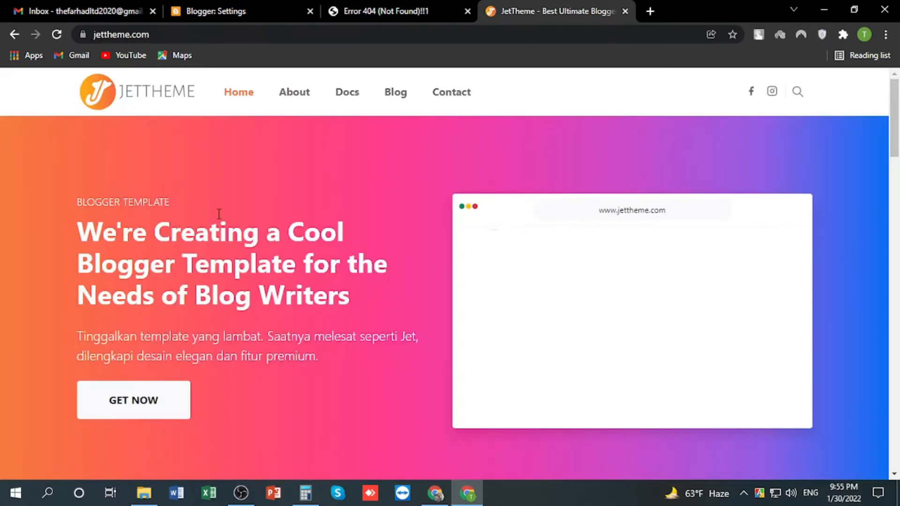
Step: Choose the free Blog edition of JetTheme, dismiss the advert and follow its download link to the GitHub repository
{"action": "scroll", "coordinate": [311, 215], "scroll_direction": "down", "scroll_amount": 10}
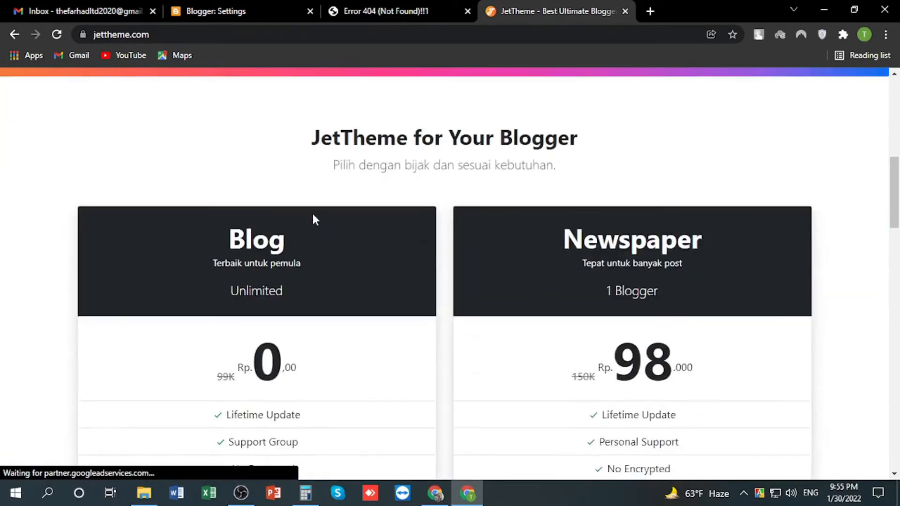
{"action": "scroll", "coordinate": [197, 197], "scroll_direction": "down", "scroll_amount": 3}
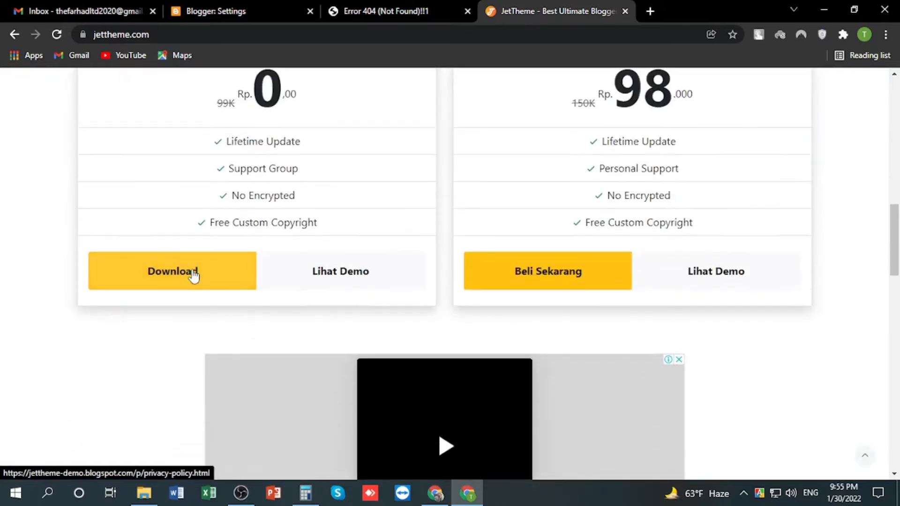
{"action": "left_click", "coordinate": [184, 280]}
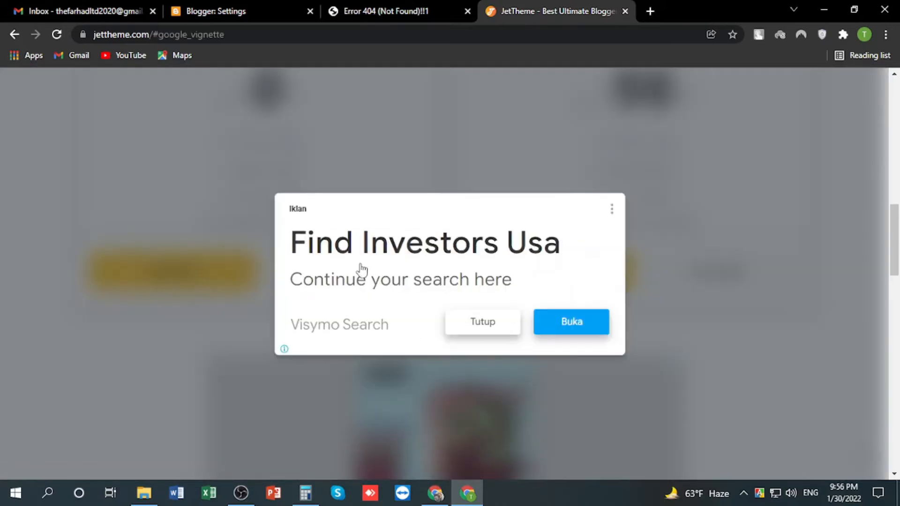
{"action": "left_click", "coordinate": [484, 328]}
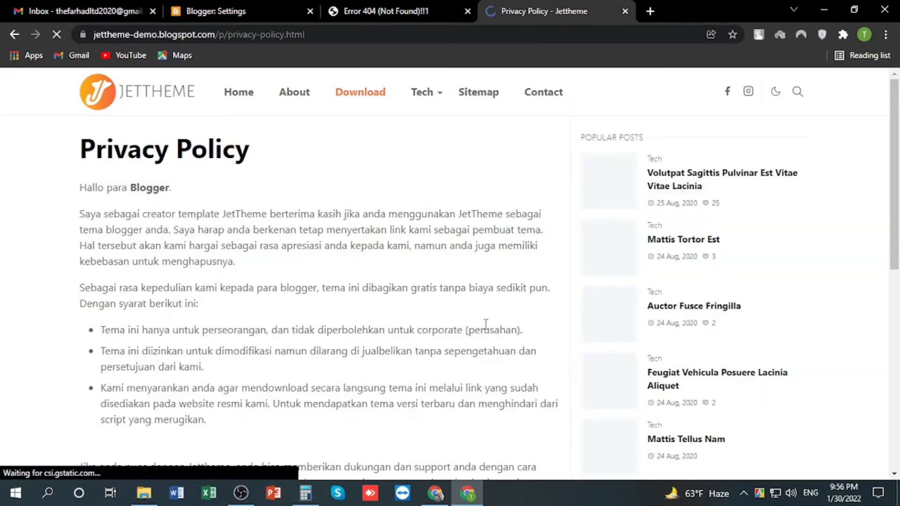
{"action": "scroll", "coordinate": [344, 252], "scroll_direction": "down", "scroll_amount": 5}
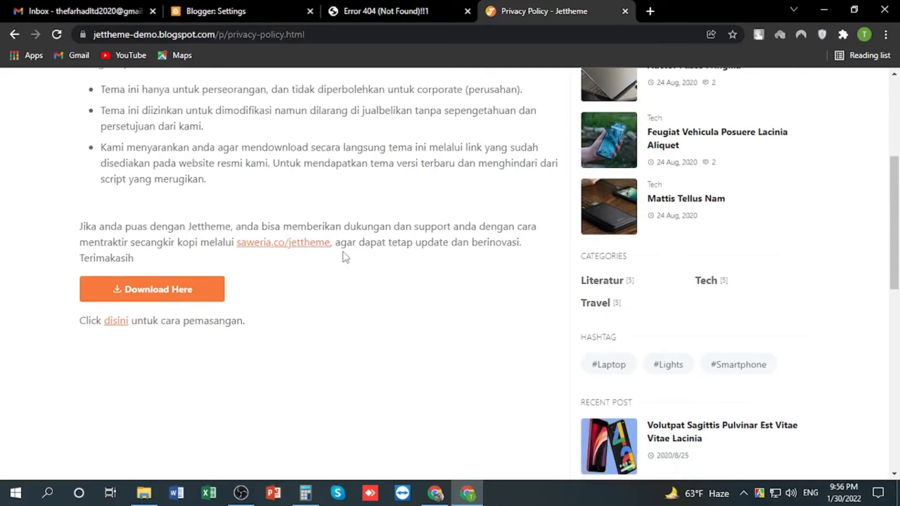
{"action": "left_click", "coordinate": [167, 272]}
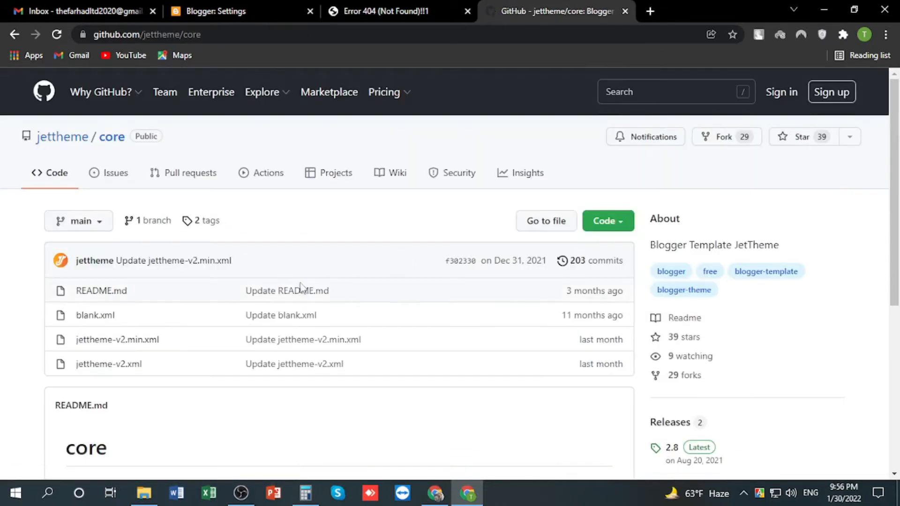
Step: Download the JetTheme 2.8.2 files from the repository's README and dismiss the download notice
{"action": "scroll", "coordinate": [277, 255], "scroll_direction": "down", "scroll_amount": 3}
{"action": "scroll", "coordinate": [276, 254], "scroll_direction": "down", "scroll_amount": 1}
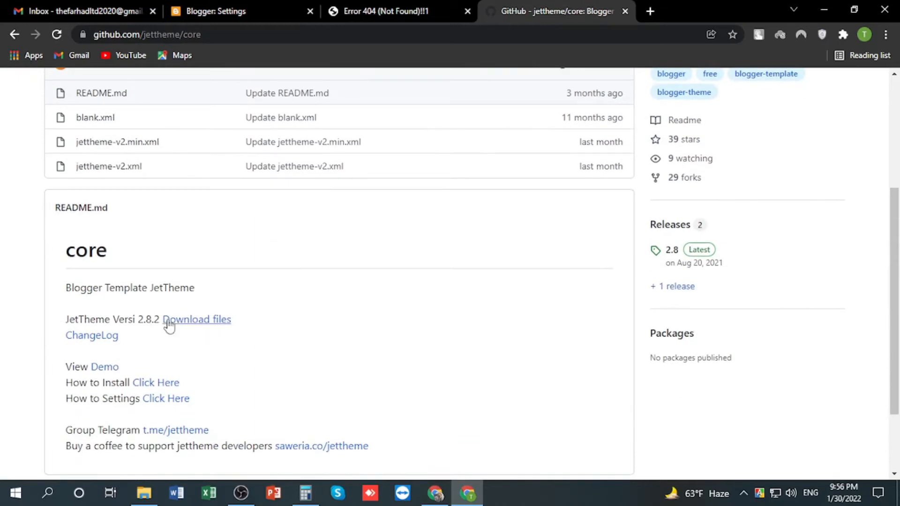
{"action": "left_click", "coordinate": [205, 323]}
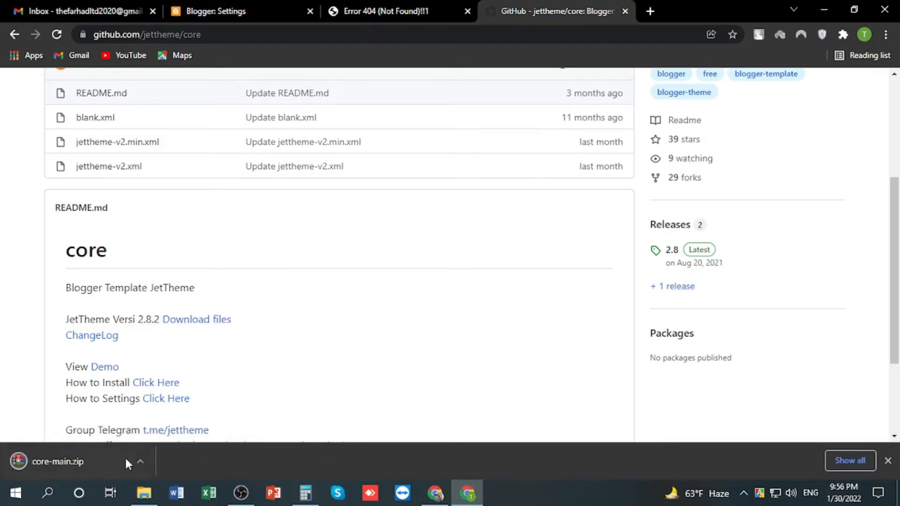
{"action": "left_click", "coordinate": [887, 461]}
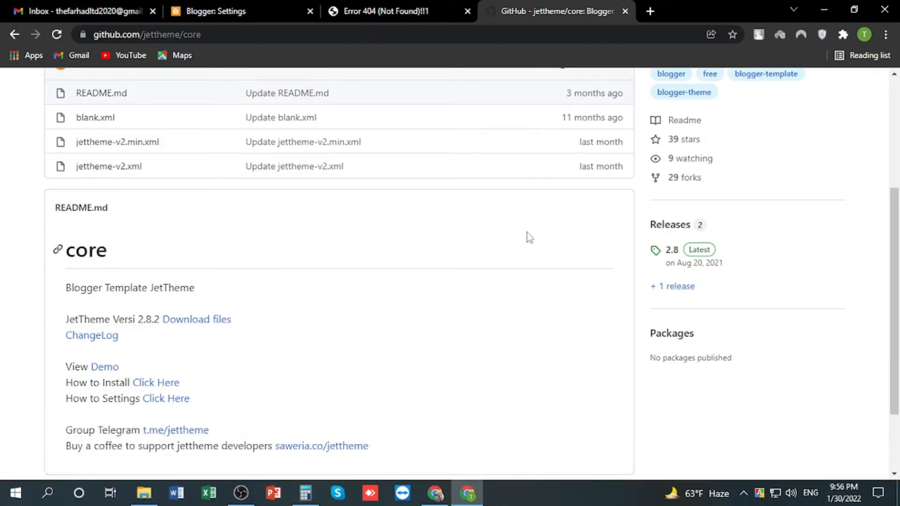
{"action": "left_click", "coordinate": [626, 10]}
{"action": "left_click", "coordinate": [436, 7]}
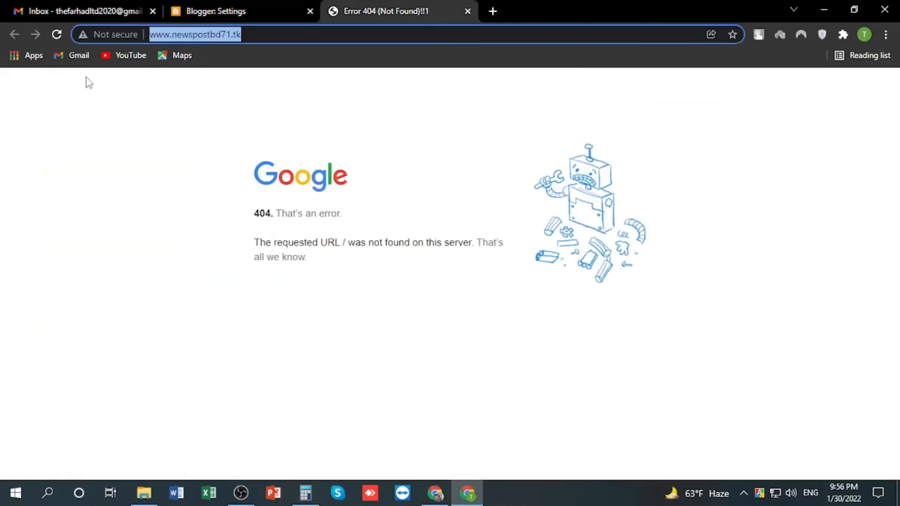
{"action": "left_click", "coordinate": [56, 35]}
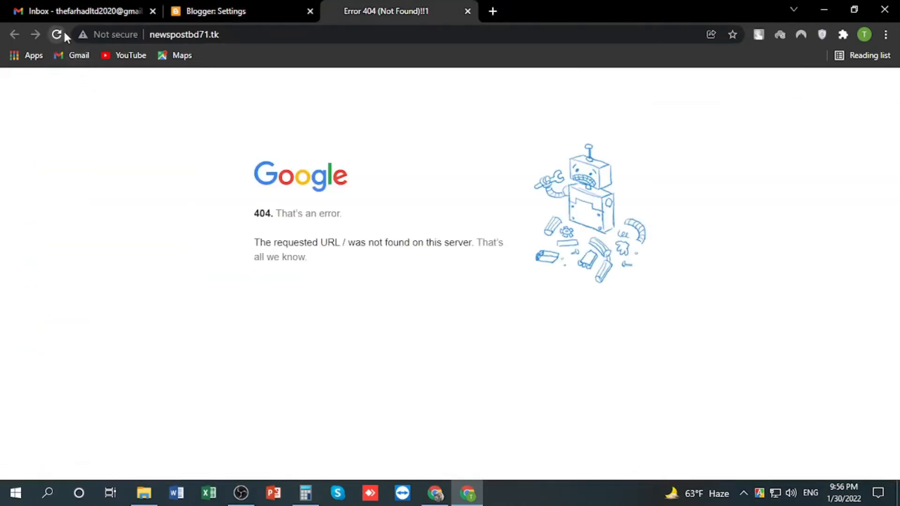
{"action": "left_click", "coordinate": [243, 6]}
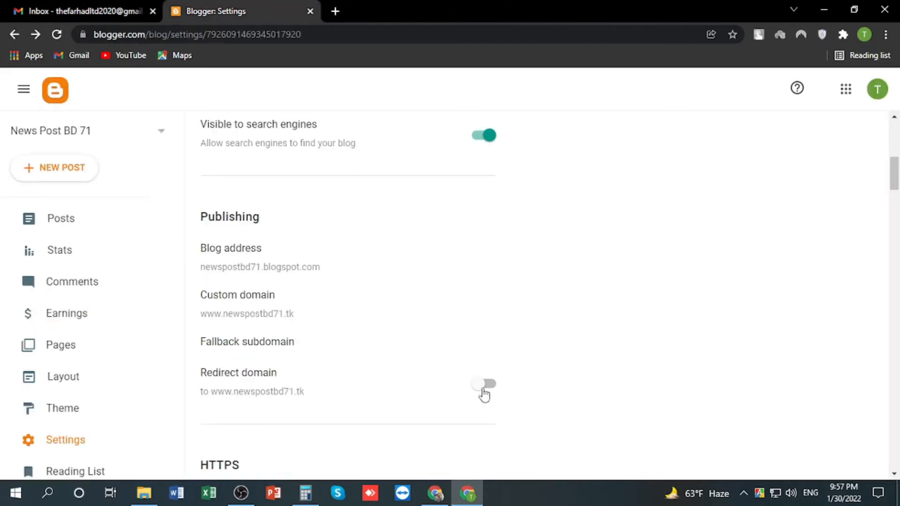
{"action": "left_click", "coordinate": [480, 392]}
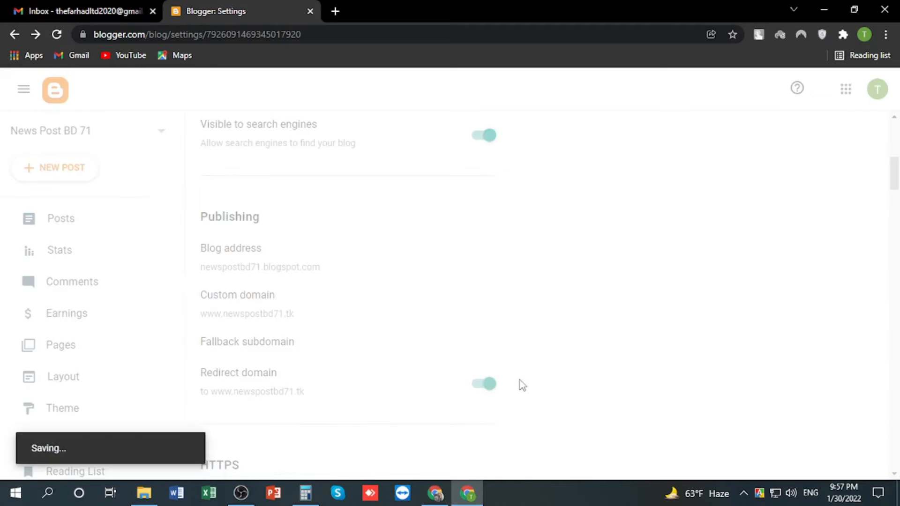
{"action": "scroll", "coordinate": [519, 380], "scroll_direction": "down", "scroll_amount": 3}
{"action": "left_click", "coordinate": [483, 377]}
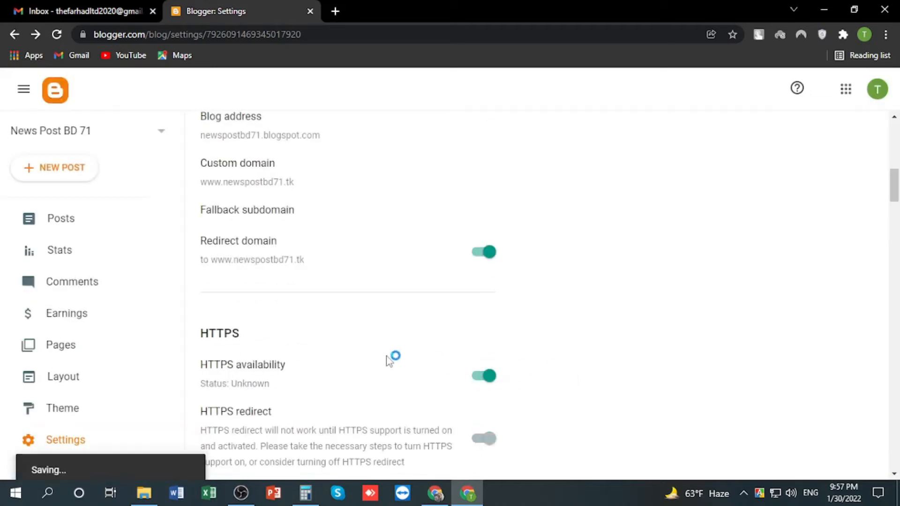
Step: View the live blog on its custom domain, reload it to check it, and return to the Blogger settings
{"action": "scroll", "coordinate": [389, 359], "scroll_direction": "up", "scroll_amount": 2}
{"action": "scroll", "coordinate": [389, 359], "scroll_direction": "up", "scroll_amount": 3}
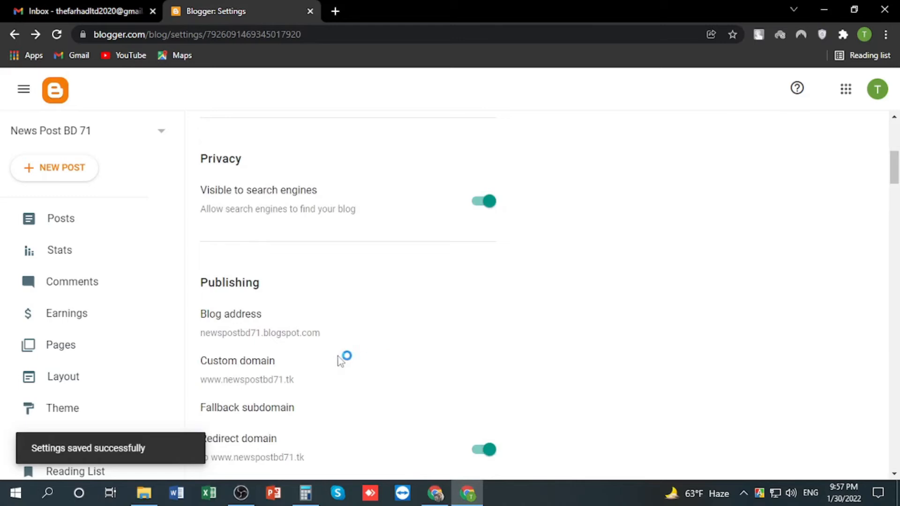
{"action": "scroll", "coordinate": [309, 357], "scroll_direction": "up", "scroll_amount": 1}
{"action": "scroll", "coordinate": [111, 360], "scroll_direction": "down", "scroll_amount": 1}
{"action": "scroll", "coordinate": [112, 360], "scroll_direction": "down", "scroll_amount": 2}
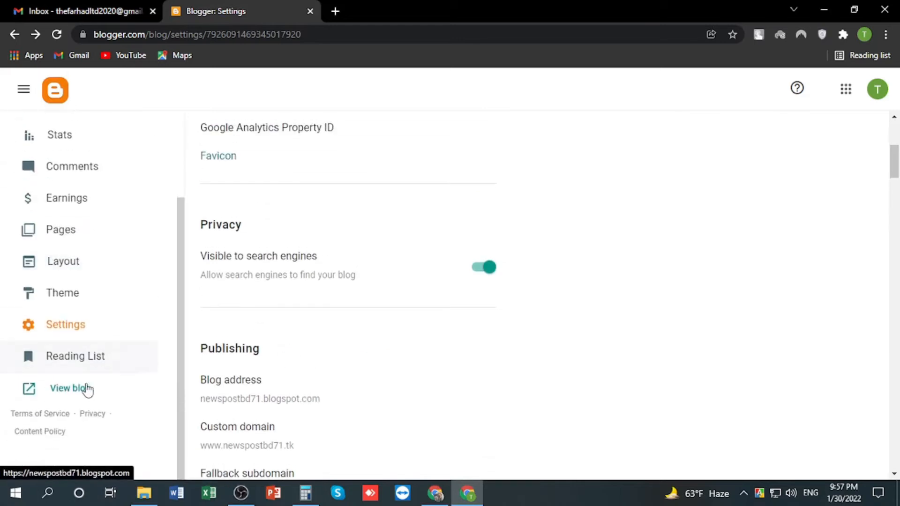
{"action": "left_click", "coordinate": [70, 389]}
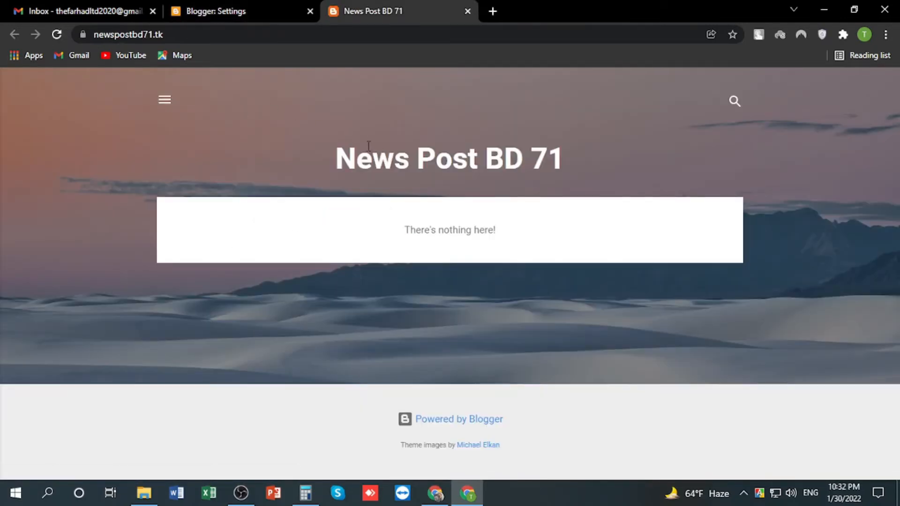
{"action": "left_click", "coordinate": [60, 35]}
{"action": "left_click", "coordinate": [237, 13]}
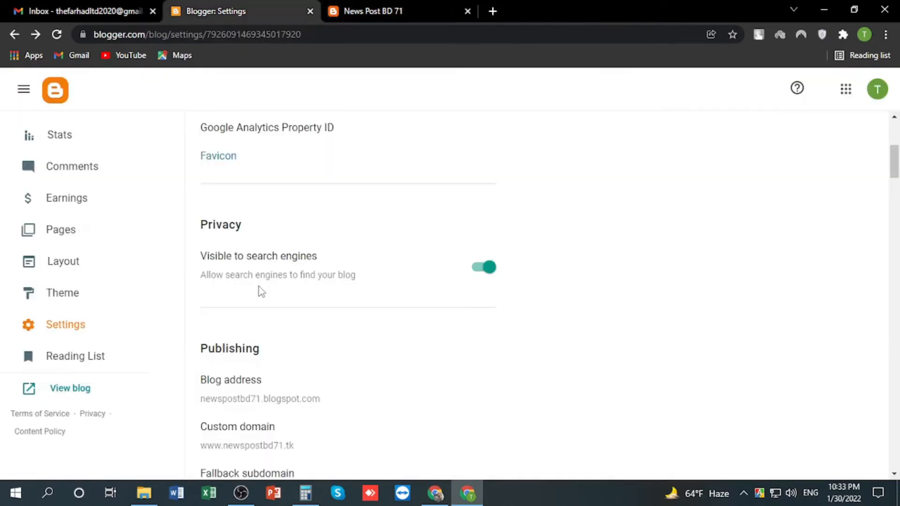
Step: Open the blog's theme page and extract core-main.zip in F:\New folder (2)
{"action": "left_click", "coordinate": [64, 301]}
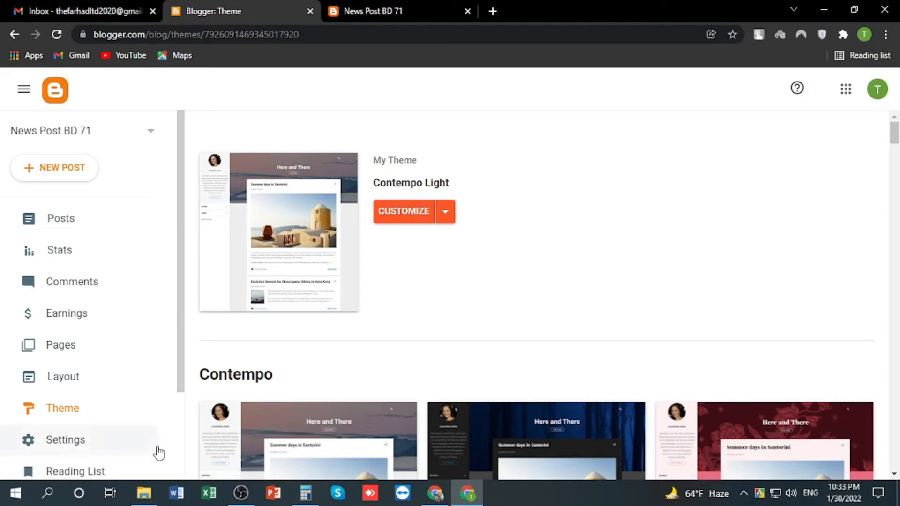
{"action": "left_click", "coordinate": [149, 494]}
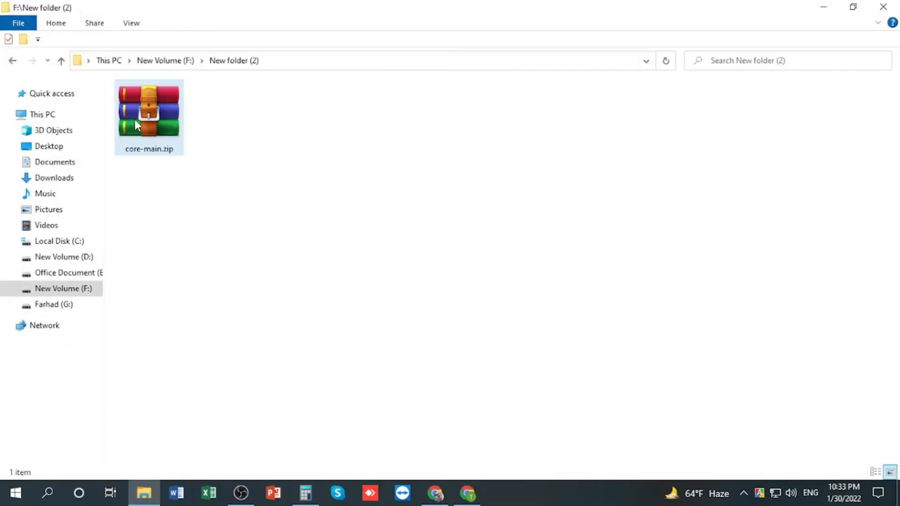
{"action": "left_click", "coordinate": [152, 117]}
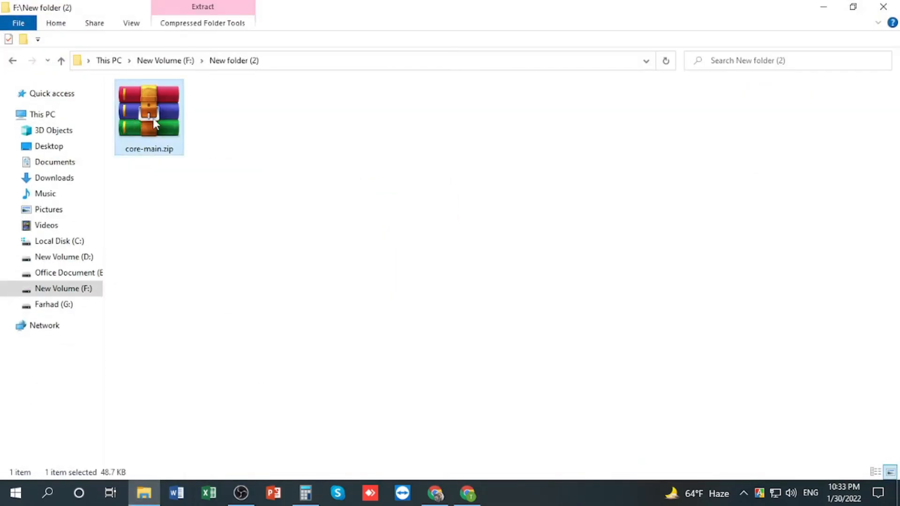
{"action": "right_click", "coordinate": [153, 118]}
{"action": "left_click", "coordinate": [218, 188]}
{"action": "left_click", "coordinate": [206, 232]}
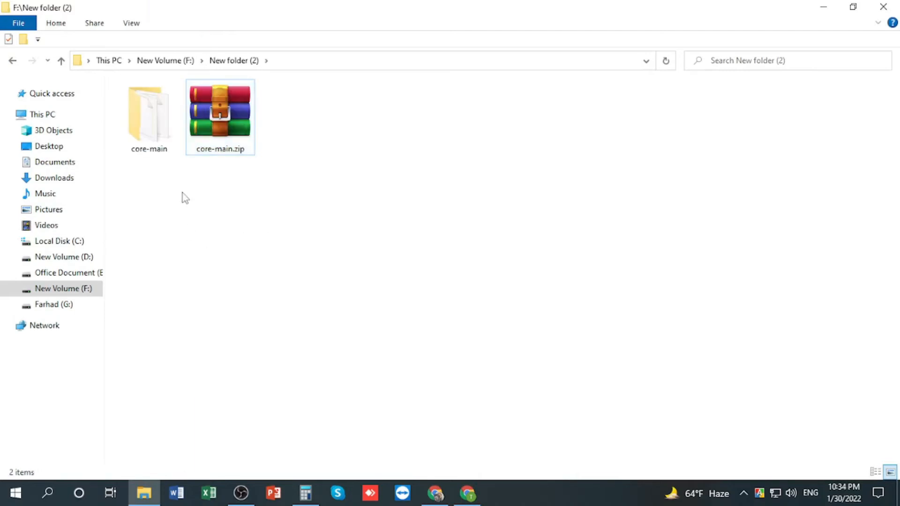
Step: Open jettheme-v2.min.xml from the core-main folder in Notepad, copy its entire code, and return to the browser
{"action": "double_click", "coordinate": [154, 118]}
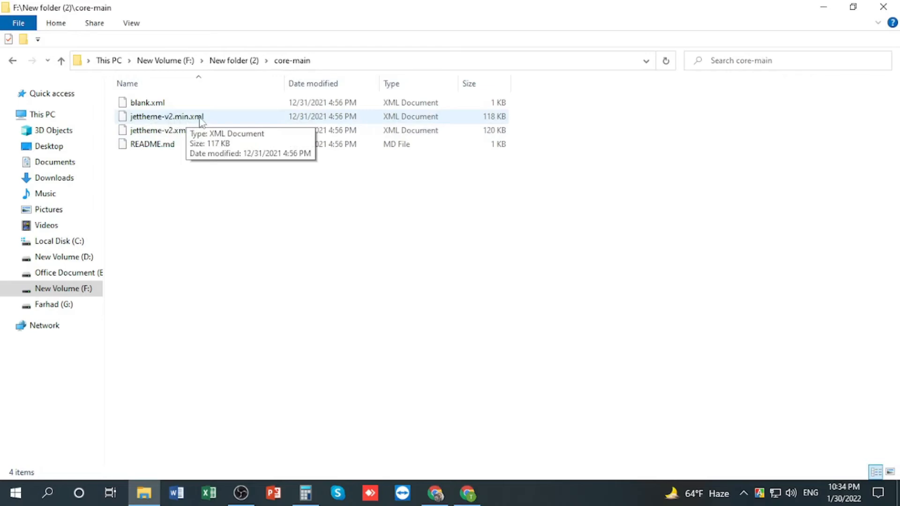
{"action": "right_click", "coordinate": [179, 119]}
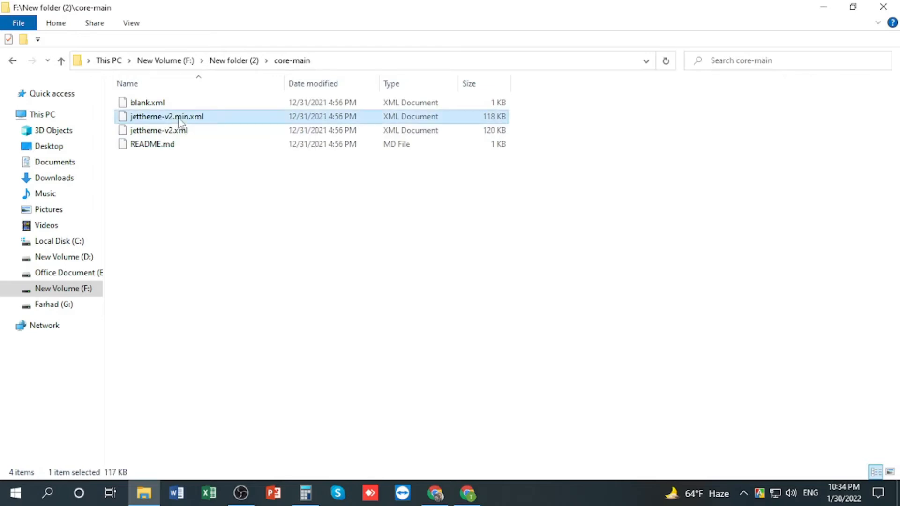
{"action": "mouse_move", "coordinate": [260, 202]}
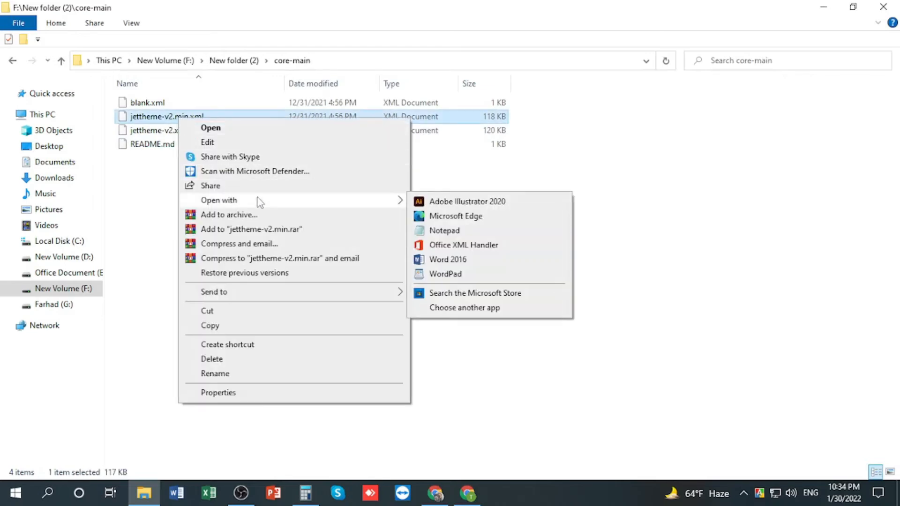
{"action": "left_click", "coordinate": [440, 232]}
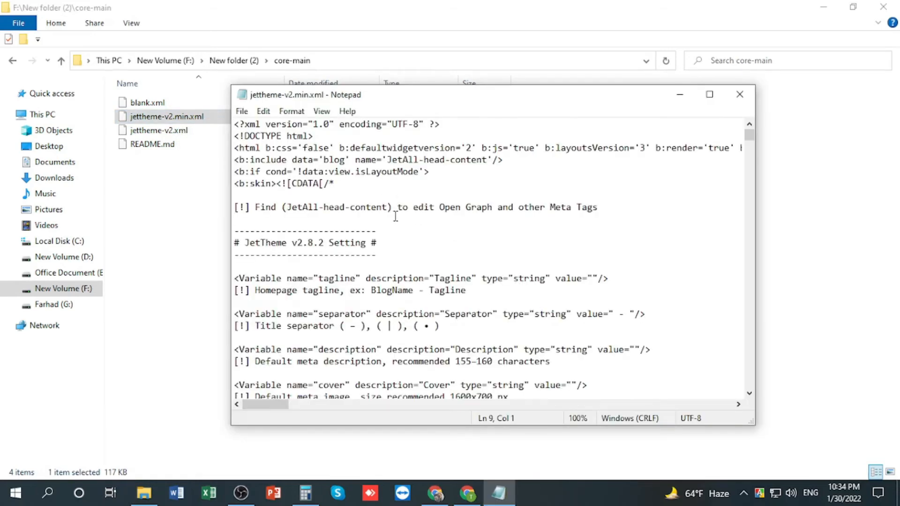
{"action": "key", "text": "ctrl+a"}
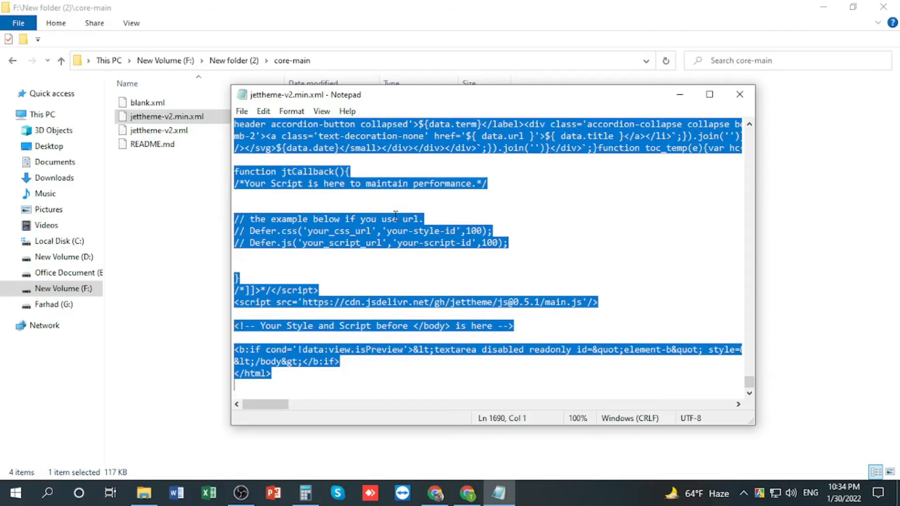
{"action": "right_click", "coordinate": [389, 216]}
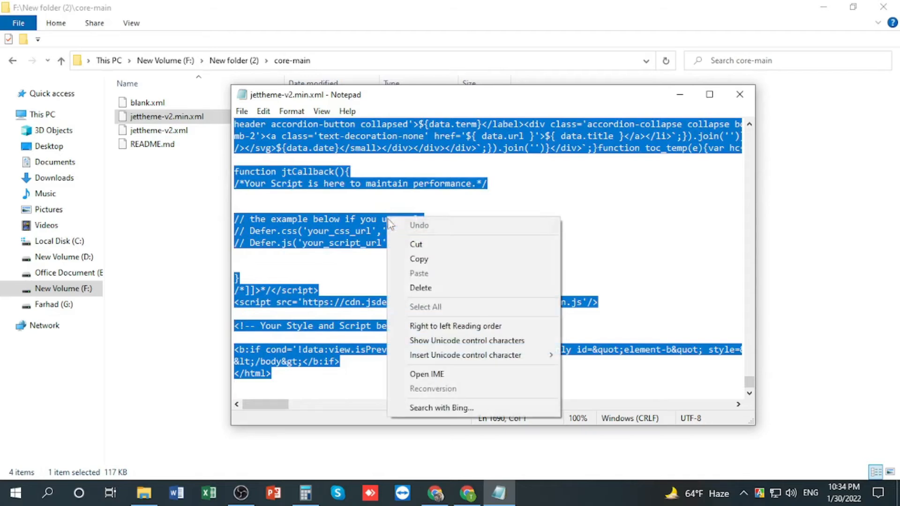
{"action": "left_click", "coordinate": [418, 259]}
{"action": "left_click", "coordinate": [680, 94]}
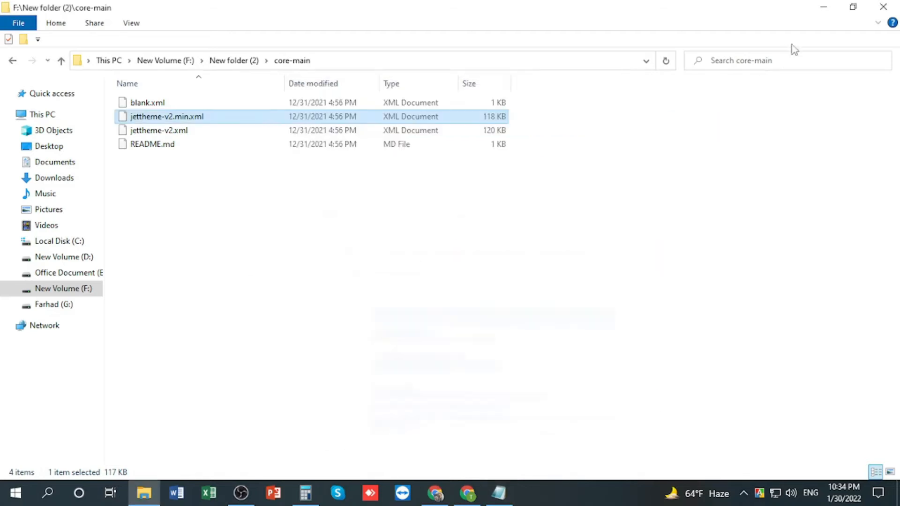
{"action": "left_click", "coordinate": [825, 9]}
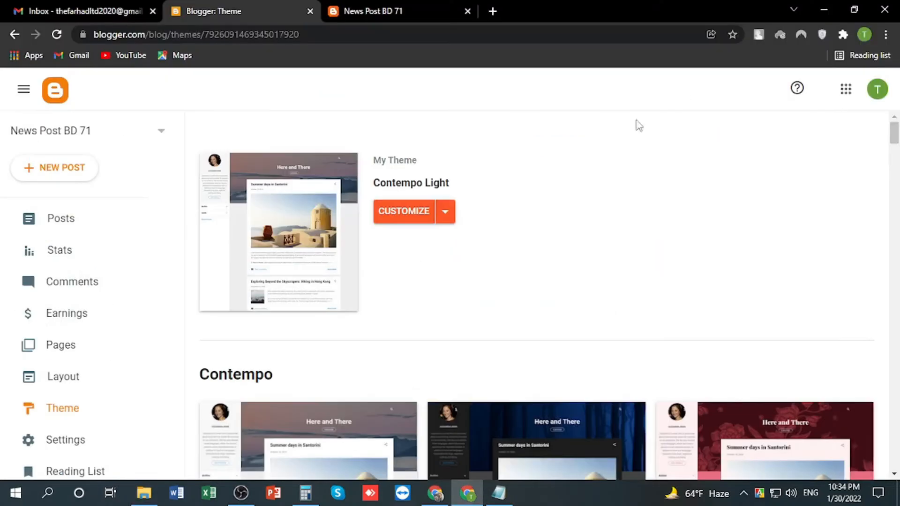
Step: Replace the blog theme's entire HTML with the copied JetTheme code and save the theme
{"action": "left_click", "coordinate": [445, 212]}
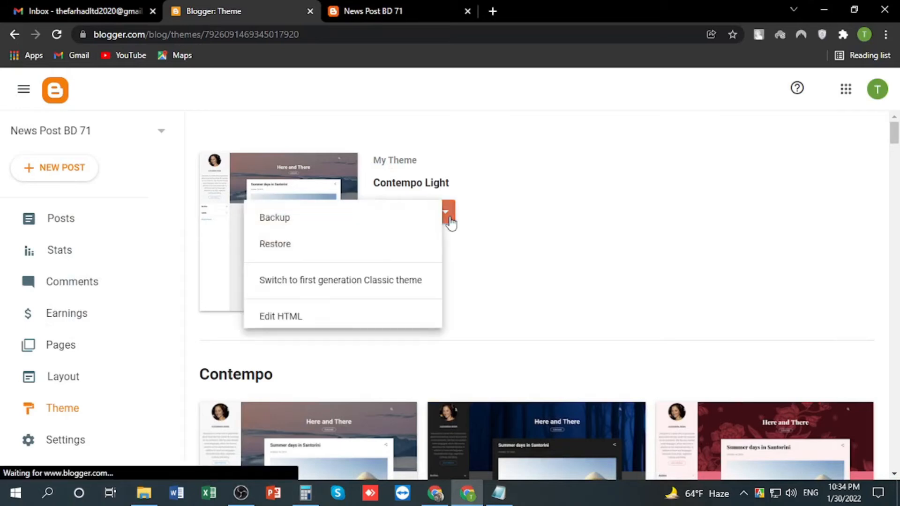
{"action": "left_click", "coordinate": [334, 323]}
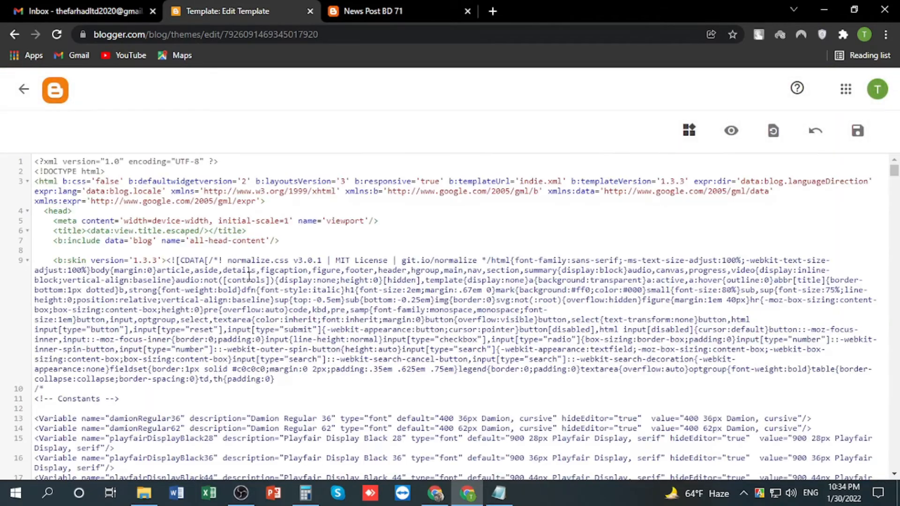
{"action": "key", "text": "ctrl+a"}
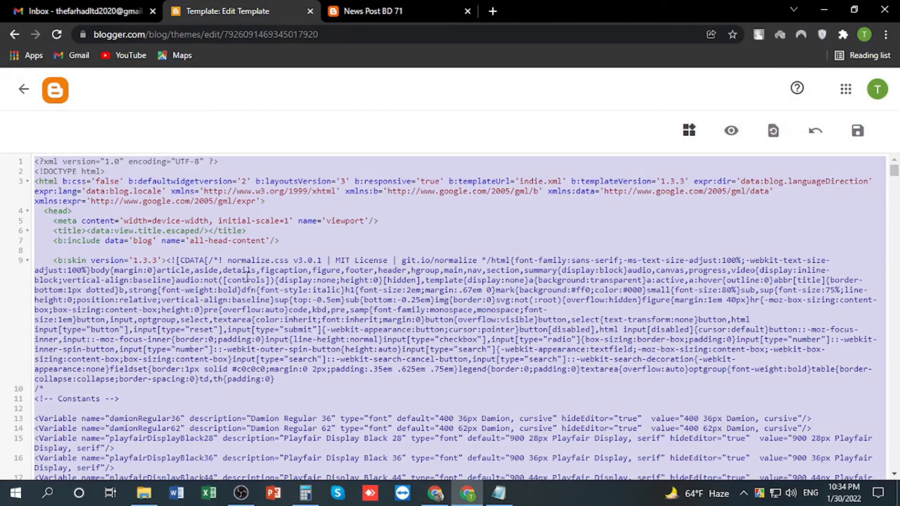
{"action": "key", "text": "Delete"}
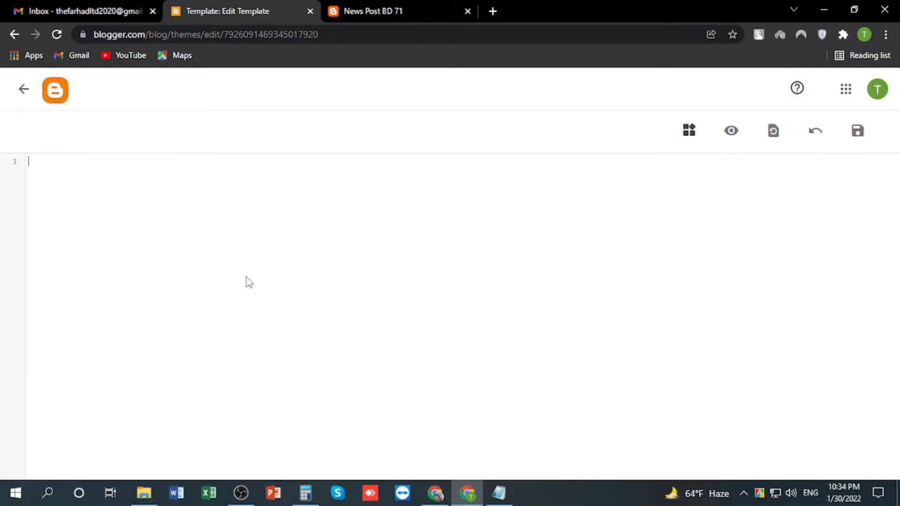
{"action": "right_click", "coordinate": [87, 164]}
{"action": "left_click", "coordinate": [120, 266]}
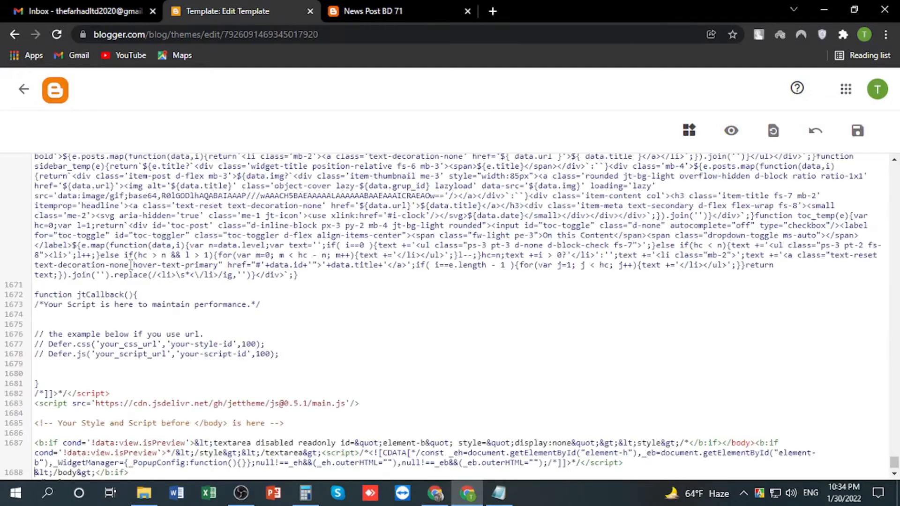
{"action": "left_click", "coordinate": [858, 132]}
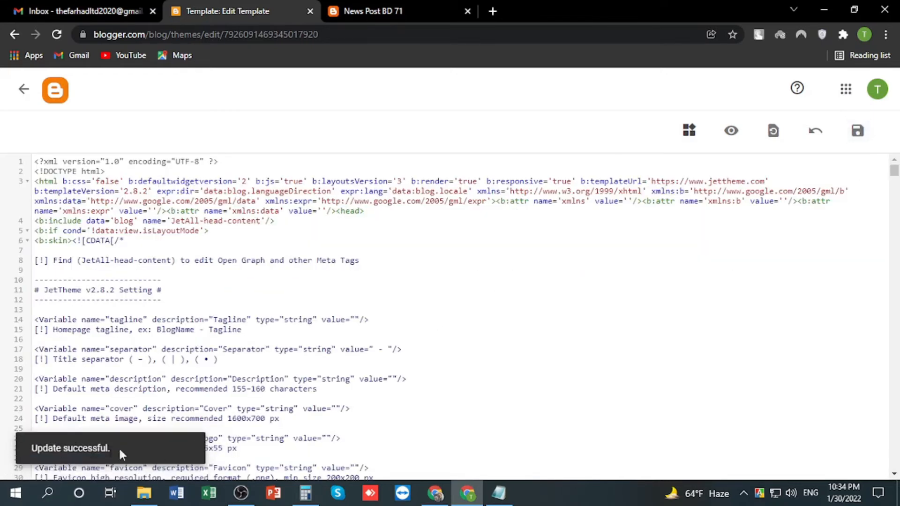
Step: Reload the live blog to check the new theme, and return to Blogger's posts list
{"action": "left_click", "coordinate": [24, 90]}
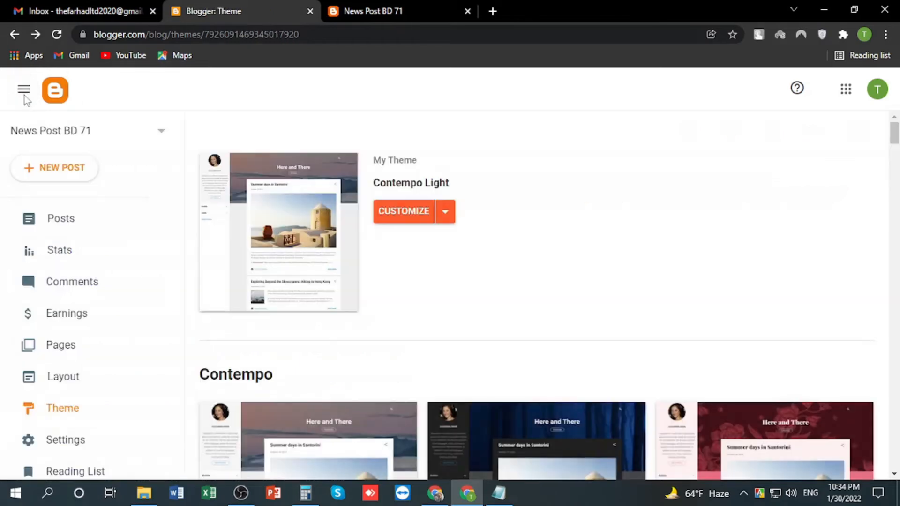
{"action": "left_click", "coordinate": [410, 8]}
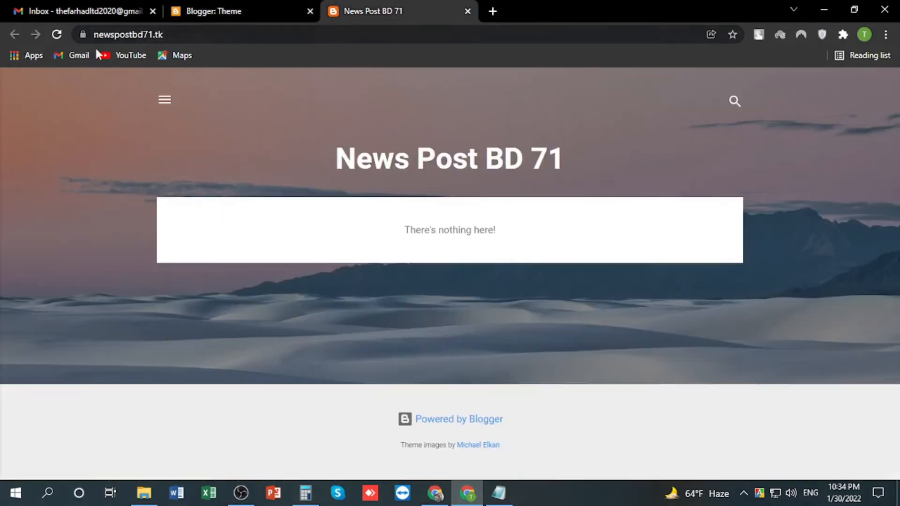
{"action": "left_click", "coordinate": [53, 37]}
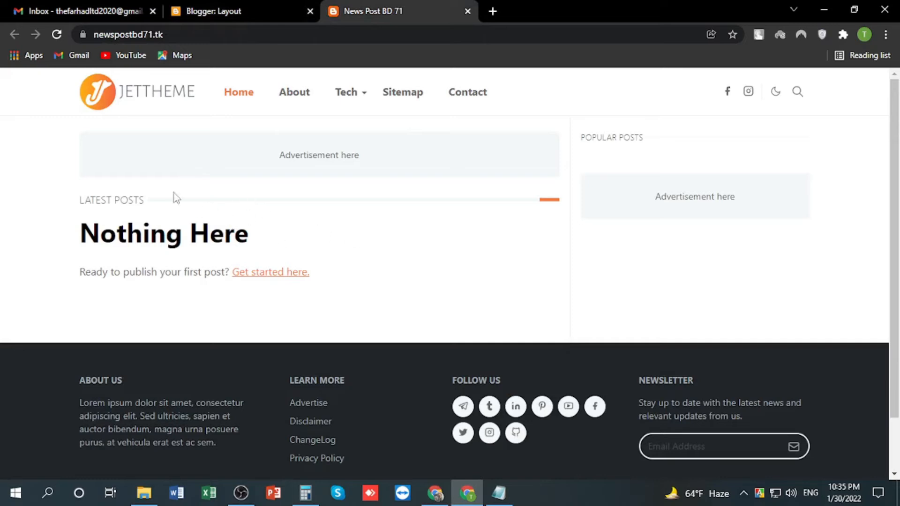
{"action": "left_click", "coordinate": [212, 9]}
{"action": "left_click", "coordinate": [106, 219]}
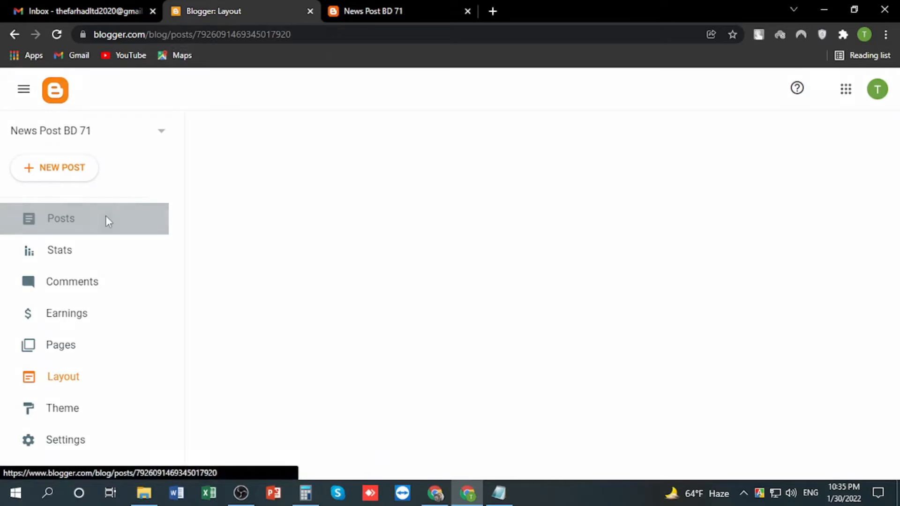
Step: Search the web for prothom alo in a new tab and open the news site's lead politics article
{"action": "left_click", "coordinate": [493, 11]}
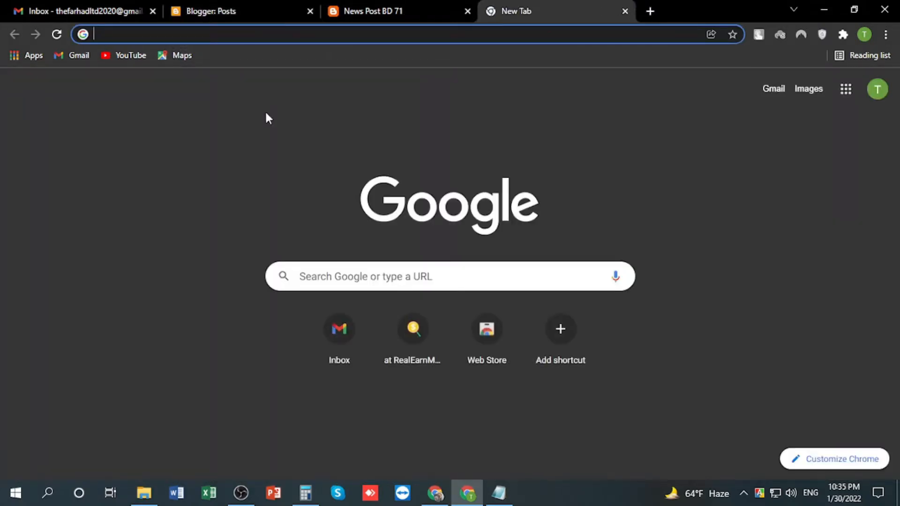
{"action": "type", "text": "pro"}
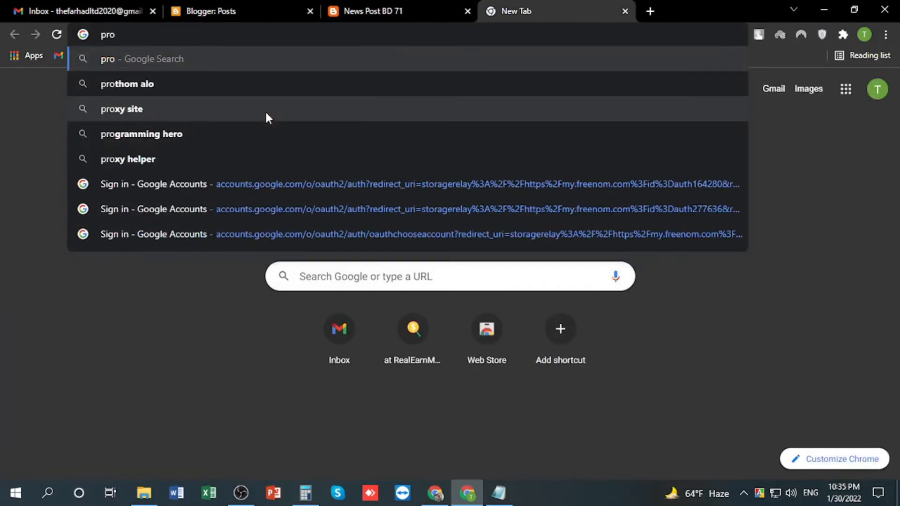
{"action": "left_click", "coordinate": [308, 84]}
{"action": "left_click_drag", "start_coordinate": [543, 11], "coordinate": [253, 6]}
{"action": "left_click", "coordinate": [227, 213]}
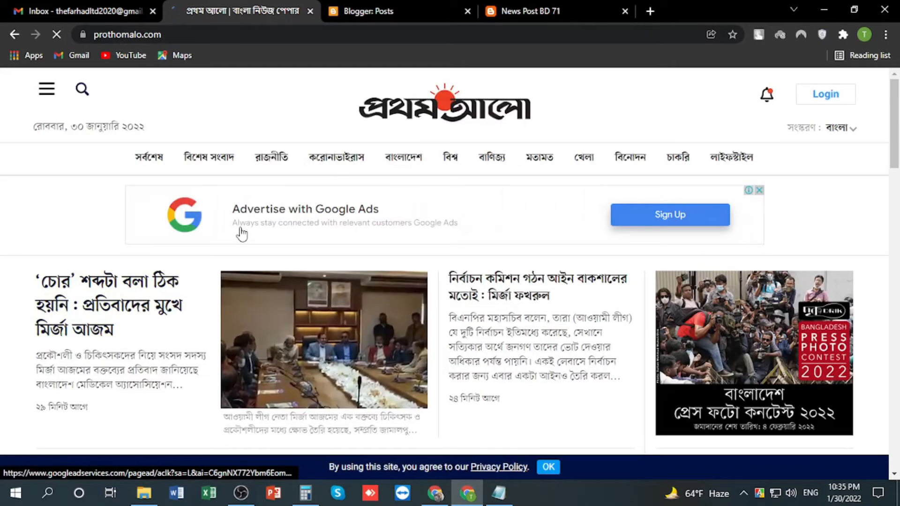
{"action": "left_click", "coordinate": [229, 394]}
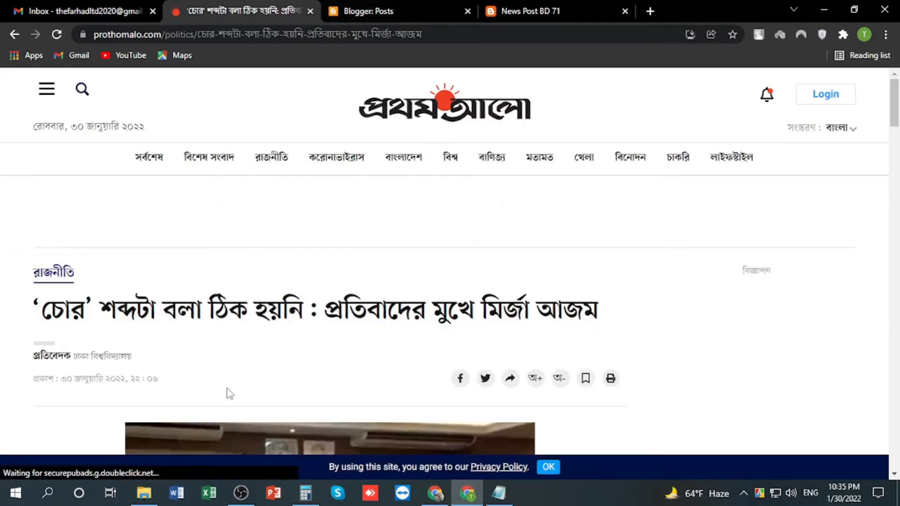
Step: Copy the article's headline and paste it as the title of a new Blogger post
{"action": "triple_click", "coordinate": [275, 315]}
{"action": "right_click", "coordinate": [275, 313]}
{"action": "left_click", "coordinate": [294, 323]}
{"action": "left_click", "coordinate": [368, 11]}
{"action": "left_click", "coordinate": [69, 169]}
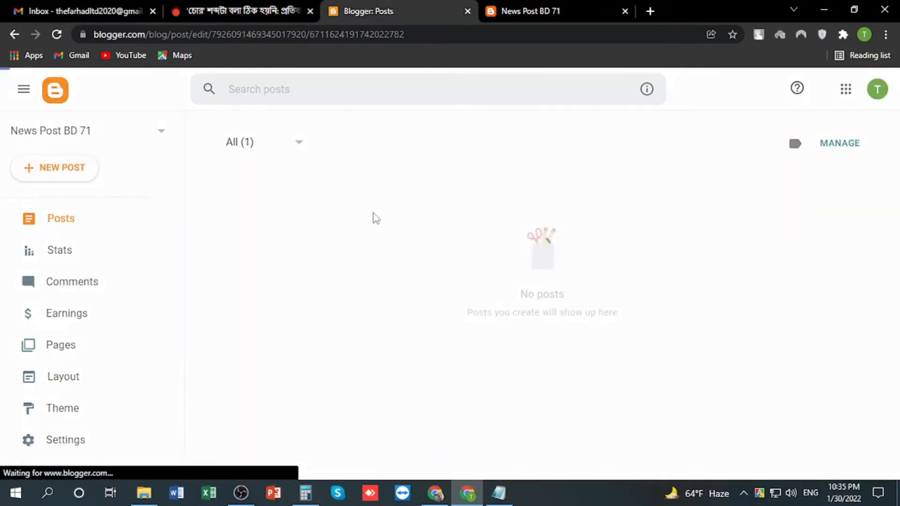
{"action": "left_click", "coordinate": [216, 146]}
{"action": "key", "text": "ctrl+v"}
Step: Copy the article's lead photo and opening paragraphs and paste them into the post body
{"action": "key", "text": "ctrl+shift+Tab"}
{"action": "scroll", "coordinate": [92, 182], "scroll_direction": "down", "scroll_amount": 8}
{"action": "left_click_drag", "start_coordinate": [92, 182], "coordinate": [533, 214]}
{"action": "scroll", "coordinate": [357, 328], "scroll_direction": "down", "scroll_amount": 10}
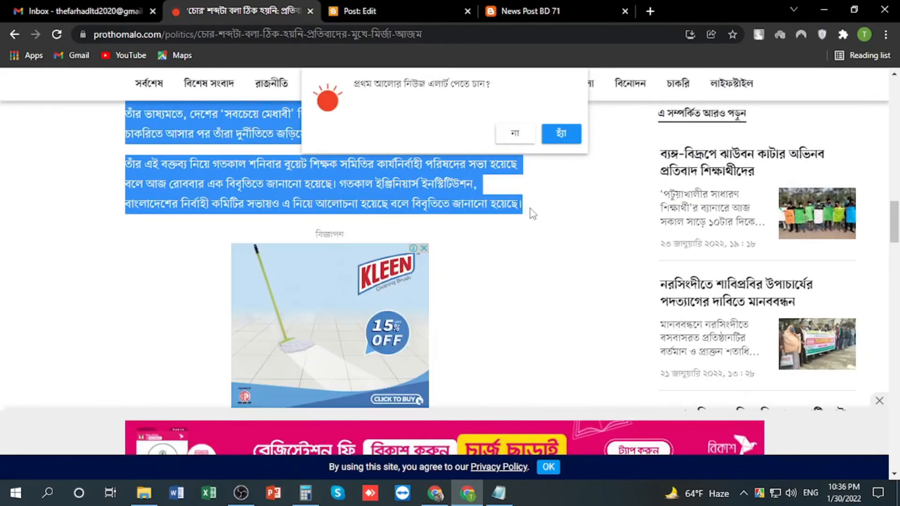
{"action": "key", "text": "ctrl+c"}
{"action": "key", "text": "ctrl+Tab"}
{"action": "key", "text": "ctrl+v"}
Step: Review the pasted article content in the post and add the label news
{"action": "scroll", "coordinate": [337, 281], "scroll_direction": "up", "scroll_amount": 10}
{"action": "scroll", "coordinate": [338, 328], "scroll_direction": "down", "scroll_amount": 3}
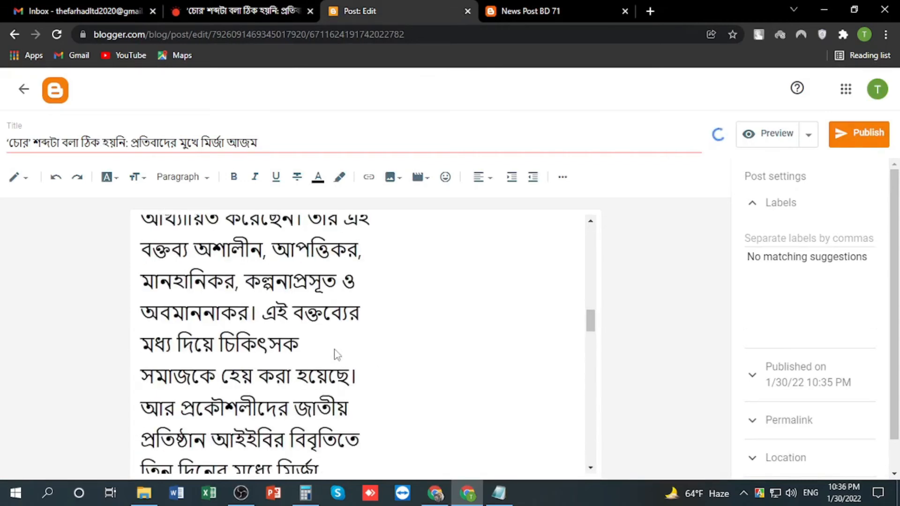
{"action": "scroll", "coordinate": [335, 354], "scroll_direction": "down", "scroll_amount": 5}
{"action": "scroll", "coordinate": [307, 364], "scroll_direction": "down", "scroll_amount": 1}
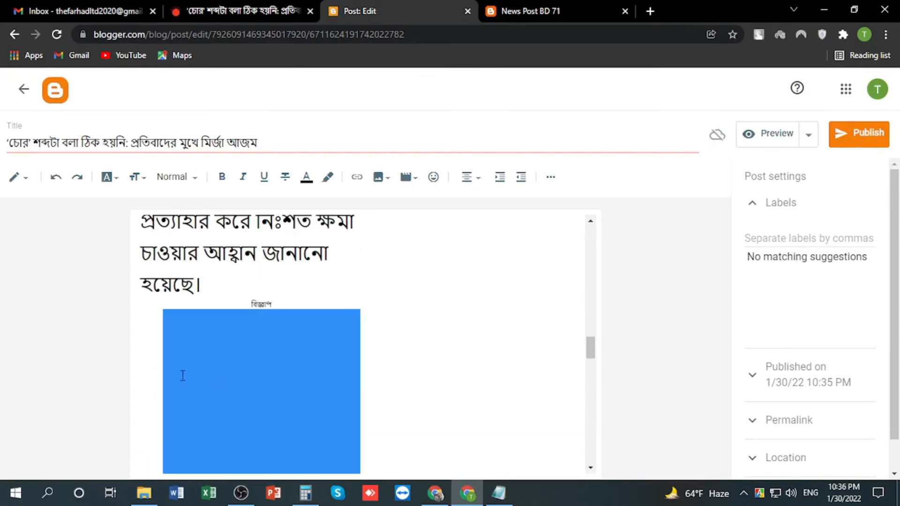
{"action": "scroll", "coordinate": [375, 339], "scroll_direction": "up", "scroll_amount": 10}
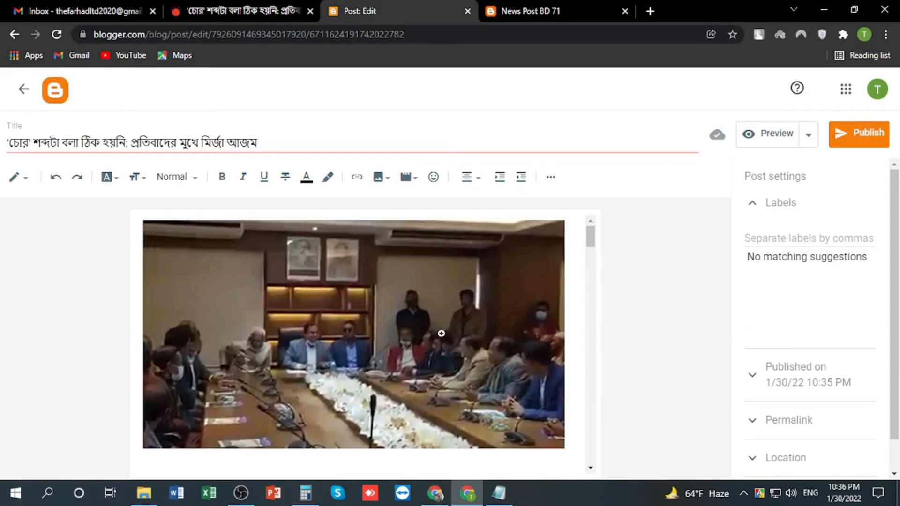
{"action": "scroll", "coordinate": [441, 334], "scroll_direction": "down", "scroll_amount": 3}
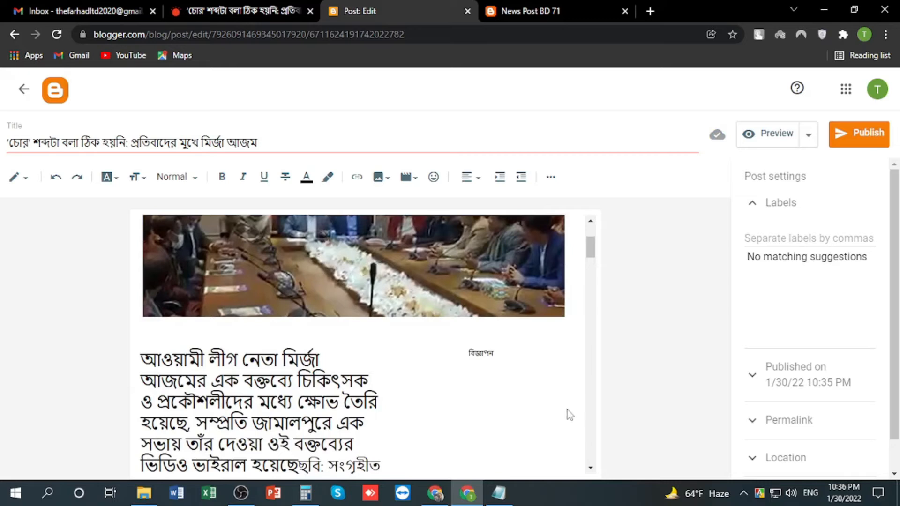
{"action": "scroll", "coordinate": [570, 414], "scroll_direction": "up", "scroll_amount": 3}
{"action": "left_click", "coordinate": [784, 240]}
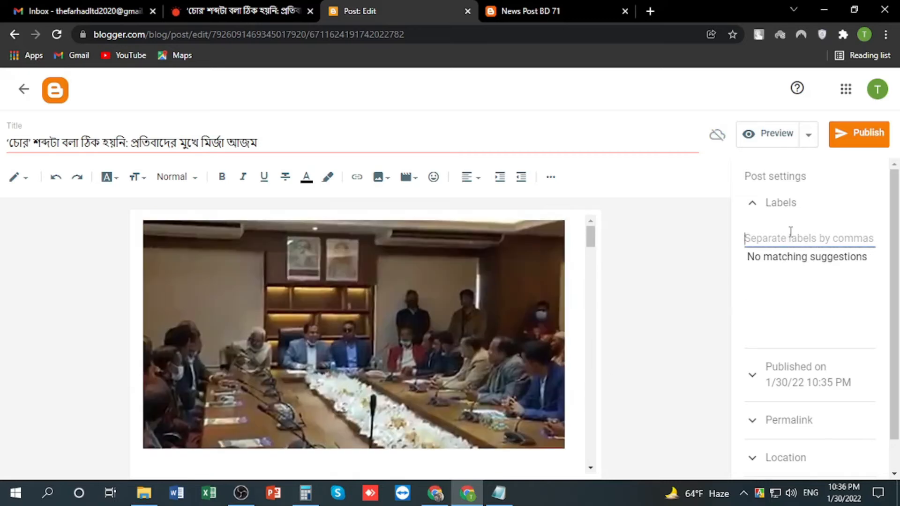
{"action": "type", "text": "news"}
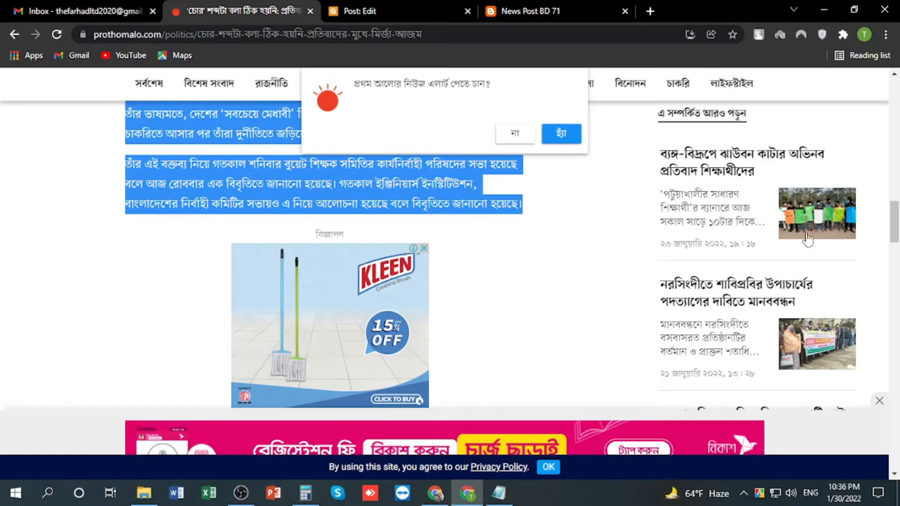
Step: Open another politics article on the news site and paste its headline as the title of a new Blogger post
{"action": "scroll", "coordinate": [807, 239], "scroll_direction": "down", "scroll_amount": 20}
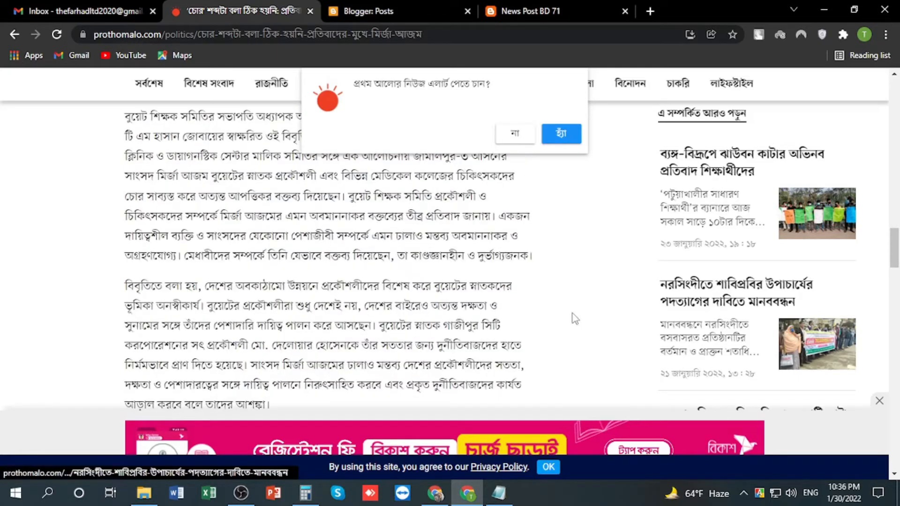
{"action": "scroll", "coordinate": [192, 267], "scroll_direction": "down", "scroll_amount": 10}
{"action": "left_click", "coordinate": [731, 307]}
{"action": "triple_click", "coordinate": [209, 319]}
{"action": "left_click", "coordinate": [413, 10]}
{"action": "left_click", "coordinate": [57, 167]}
{"action": "right_click", "coordinate": [281, 143]}
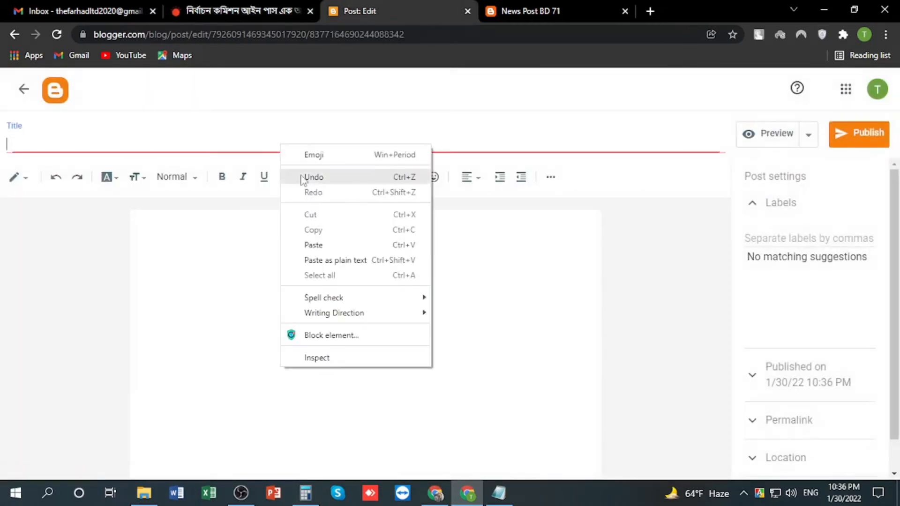
{"action": "left_click", "coordinate": [313, 245]}
Step: Copy the article's lead photo and opening paragraphs and paste them into the body of the new post
{"action": "left_click", "coordinate": [239, 11]}
{"action": "scroll", "coordinate": [247, 277], "scroll_direction": "down", "scroll_amount": 7}
{"action": "left_click_drag", "start_coordinate": [123, 324], "coordinate": [484, 192]}
{"action": "scroll", "coordinate": [375, 290], "scroll_direction": "down", "scroll_amount": 10}
{"action": "scroll", "coordinate": [383, 256], "scroll_direction": "down", "scroll_amount": 2}
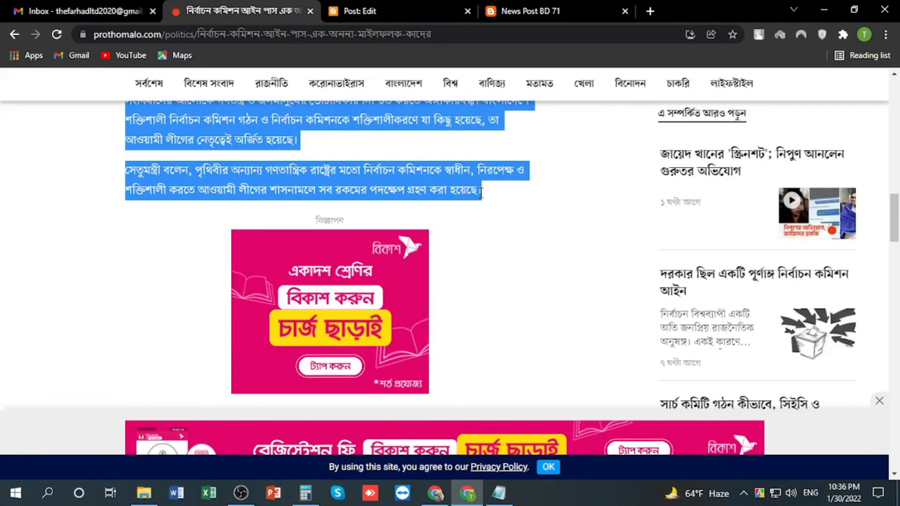
{"action": "left_click", "coordinate": [399, 11]}
{"action": "right_click", "coordinate": [288, 297]}
{"action": "left_click", "coordinate": [346, 172]}
{"action": "scroll", "coordinate": [406, 334], "scroll_direction": "up", "scroll_amount": 10}
{"action": "scroll", "coordinate": [406, 335], "scroll_direction": "up", "scroll_amount": 10}
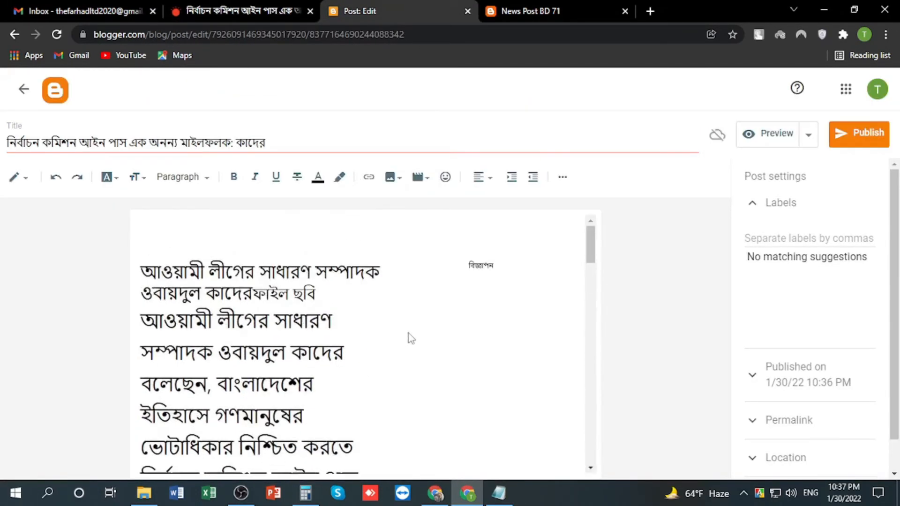
Step: Add the label নিউজ to the post and publish it to the blog
{"action": "left_click", "coordinate": [812, 238]}
{"action": "left_click", "coordinate": [782, 268]}
{"action": "left_click", "coordinate": [865, 135]}
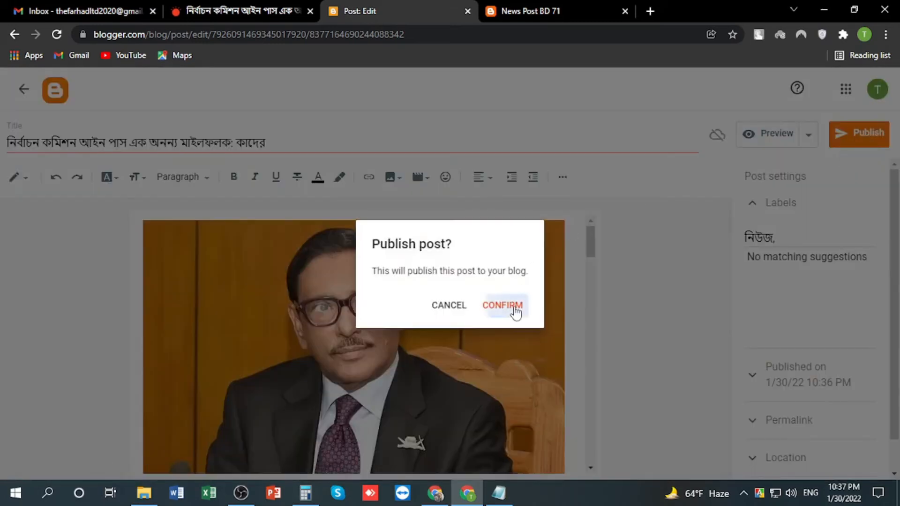
{"action": "left_click", "coordinate": [515, 310]}
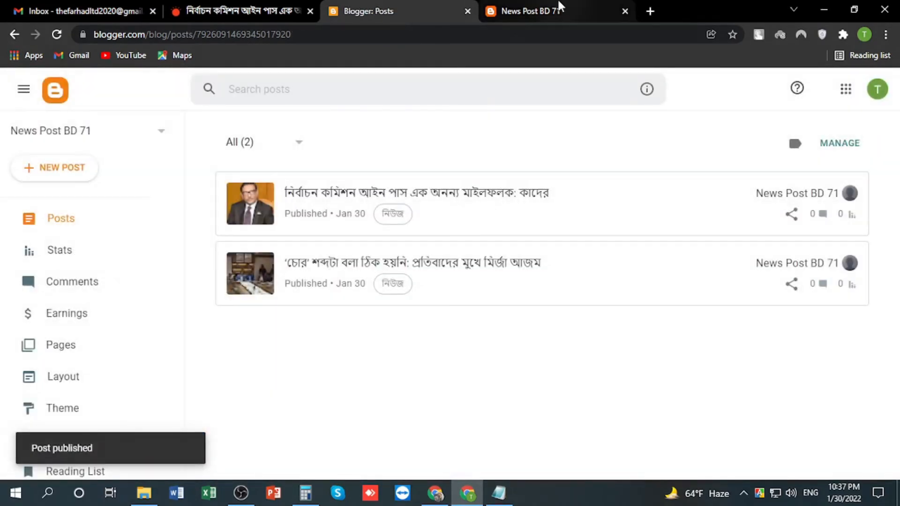
Step: Reload the live blog at newspostbd71.tk and look through the featured and latest posts on its home page
{"action": "left_click", "coordinate": [560, 6]}
{"action": "left_click", "coordinate": [55, 37]}
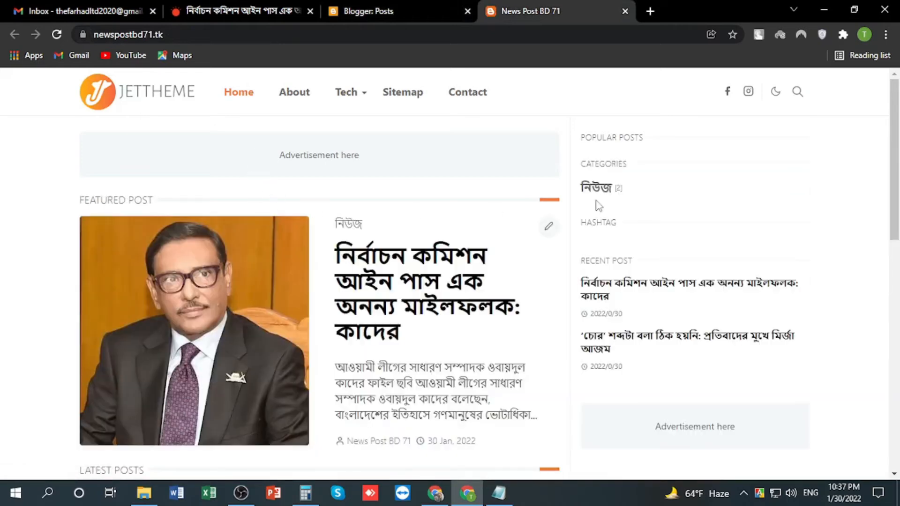
{"action": "scroll", "coordinate": [524, 208], "scroll_direction": "down", "scroll_amount": 13}
{"action": "scroll", "coordinate": [524, 210], "scroll_direction": "up", "scroll_amount": 6}
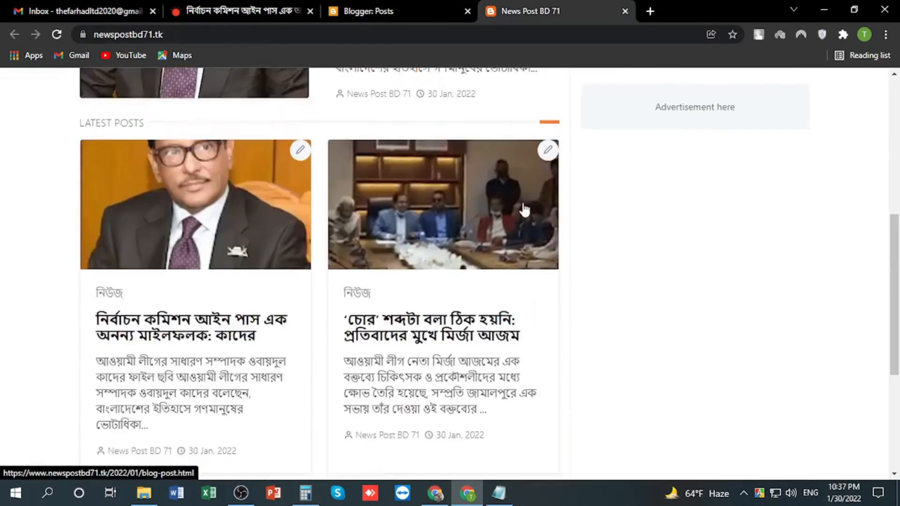
{"action": "scroll", "coordinate": [524, 209], "scroll_direction": "up", "scroll_amount": 7}
Step: Close the news article's browser tab and open the blog's Layout page
{"action": "left_click", "coordinate": [309, 11]}
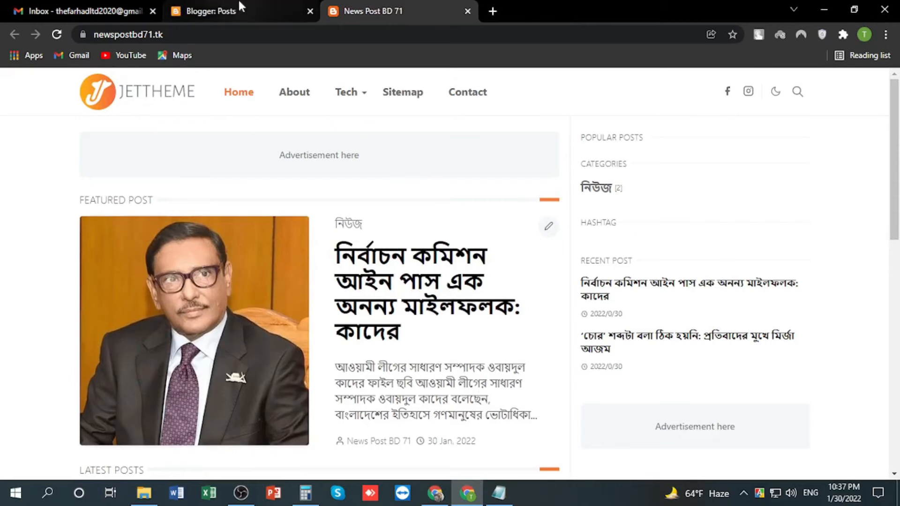
{"action": "left_click", "coordinate": [249, 5]}
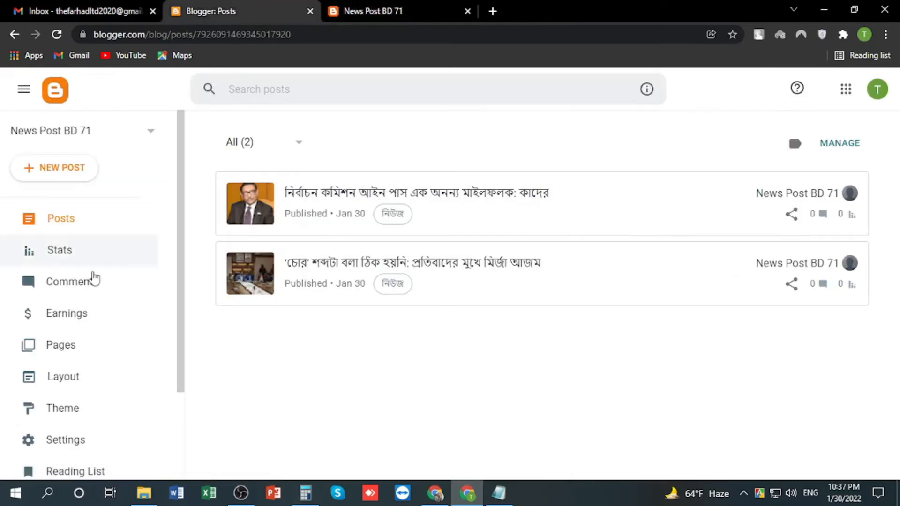
{"action": "left_click", "coordinate": [89, 379]}
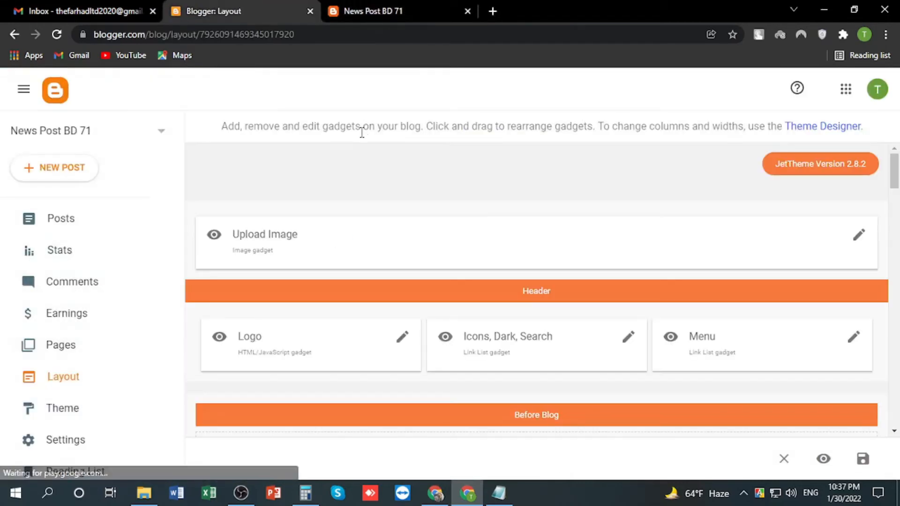
{"action": "left_click", "coordinate": [370, 11]}
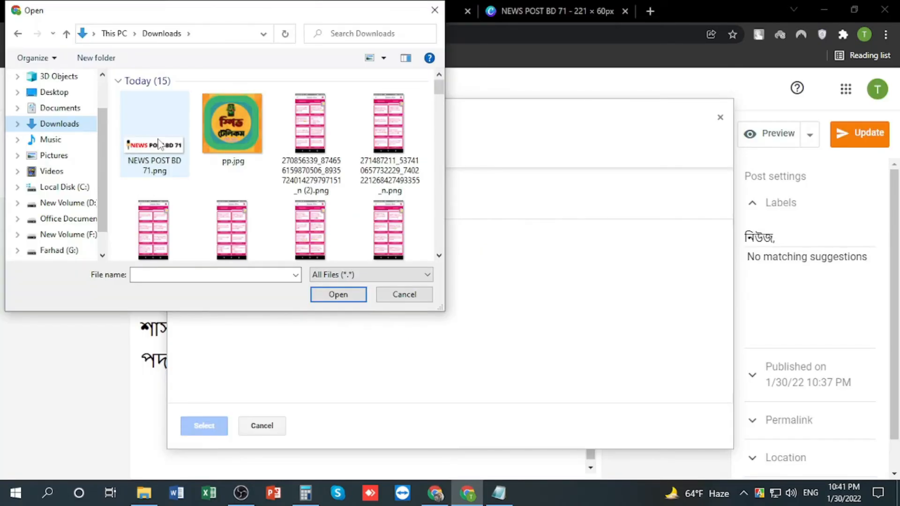
Step: Upload NEWS POST BD 71.png from Downloads and insert it below the last paragraph of the post
{"action": "left_click", "coordinate": [158, 144]}
{"action": "left_click", "coordinate": [338, 294]}
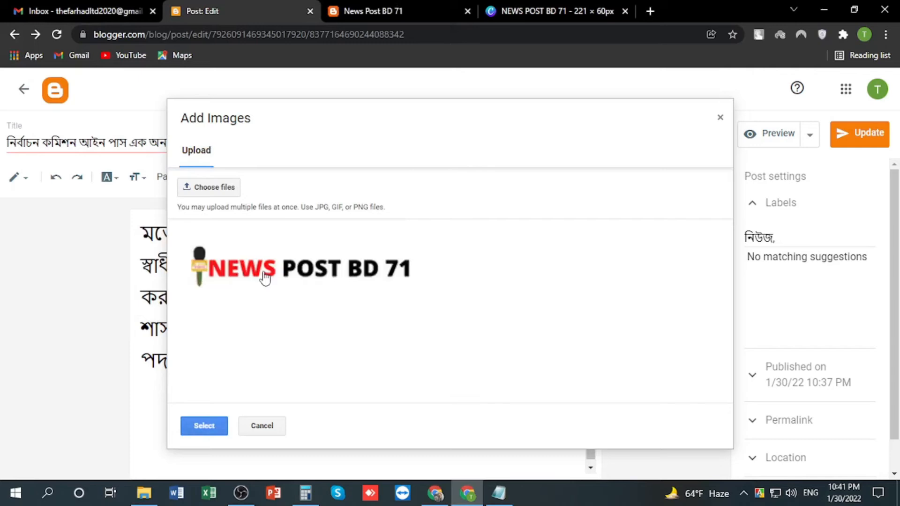
{"action": "left_click", "coordinate": [204, 425]}
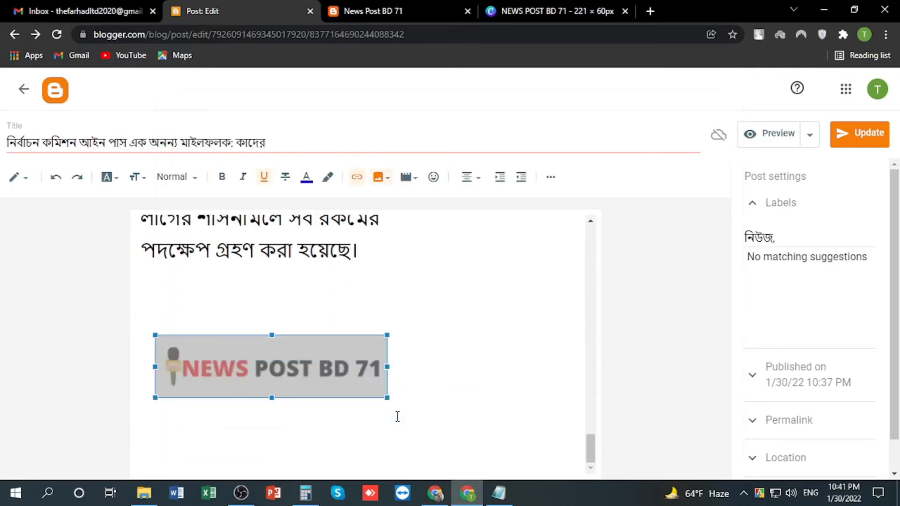
{"action": "left_click", "coordinate": [187, 315]}
Step: Open the inserted logo image in its own browser tab and copy its web address
{"action": "left_click", "coordinate": [266, 367]}
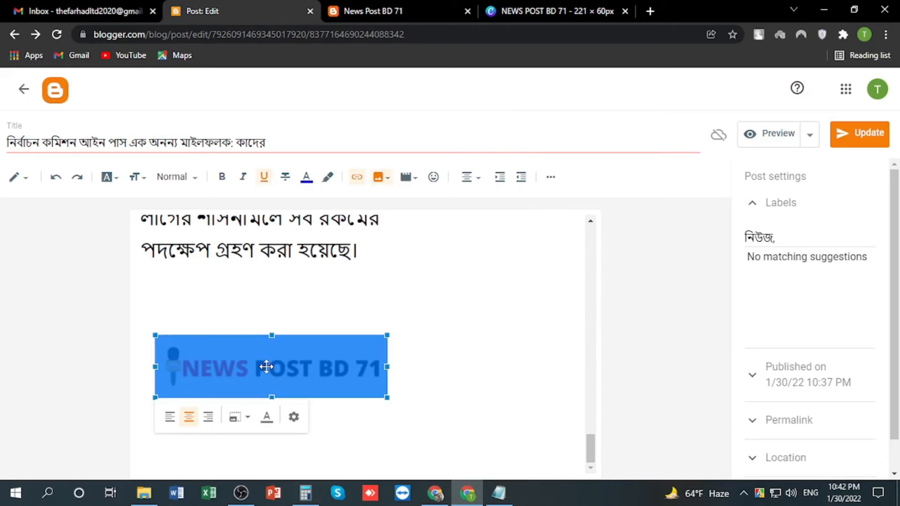
{"action": "right_click", "coordinate": [266, 366]}
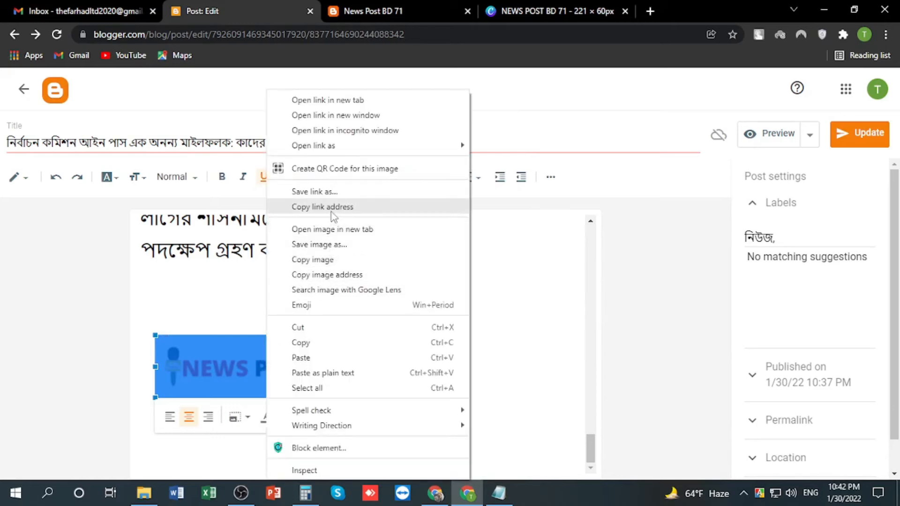
{"action": "left_click", "coordinate": [336, 230]}
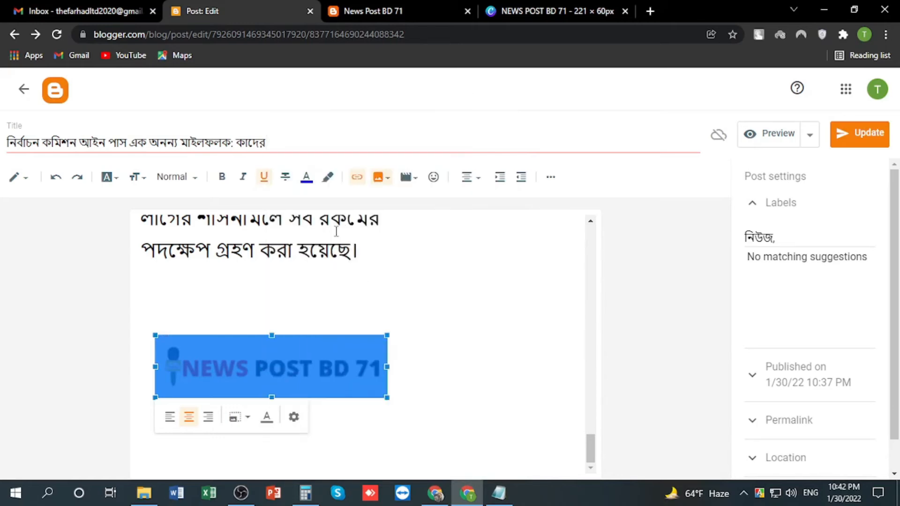
{"action": "left_click", "coordinate": [366, 11]}
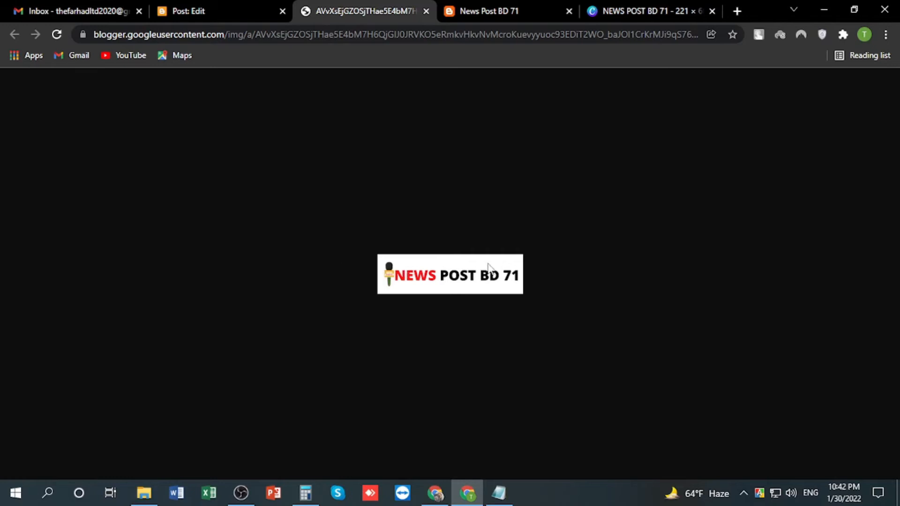
{"action": "left_click", "coordinate": [308, 35]}
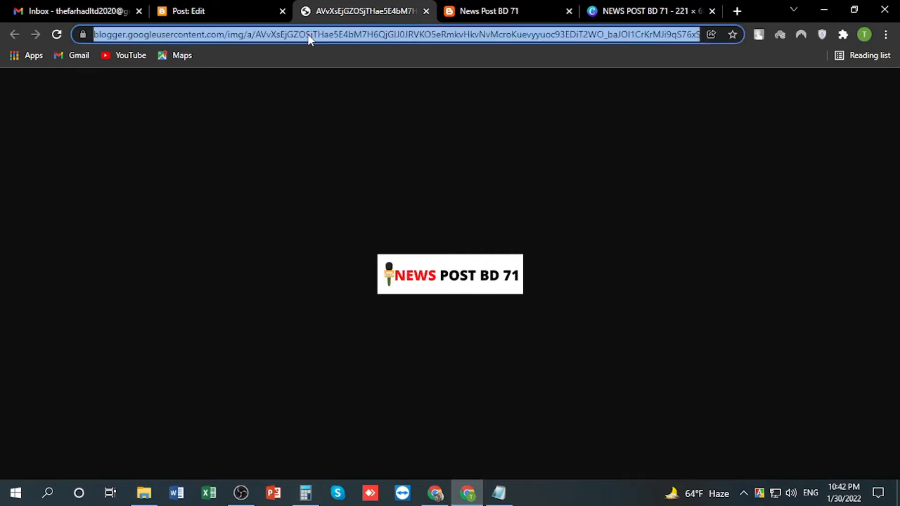
{"action": "right_click", "coordinate": [308, 34]}
{"action": "left_click", "coordinate": [353, 109]}
Step: Update the published post with the inserted logo image and return to the posts list
{"action": "left_click", "coordinate": [90, 10]}
{"action": "left_click", "coordinate": [197, 10]}
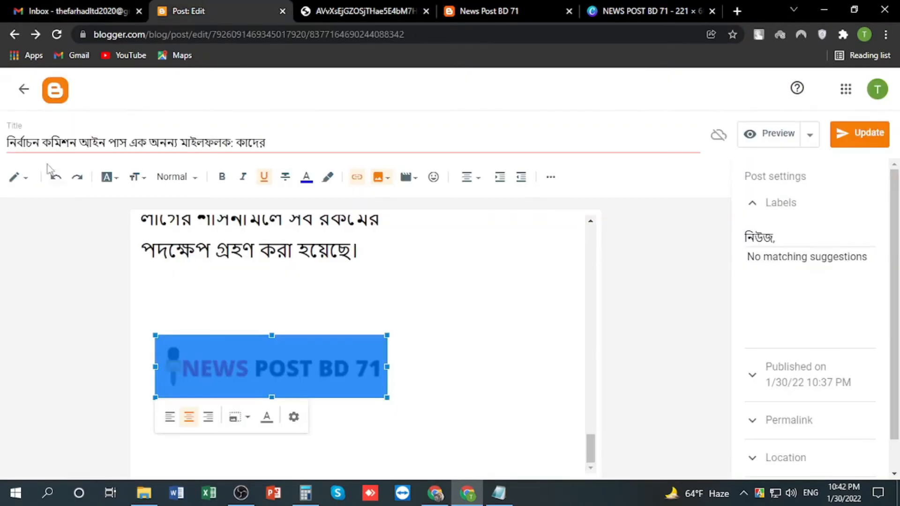
{"action": "left_click", "coordinate": [856, 140]}
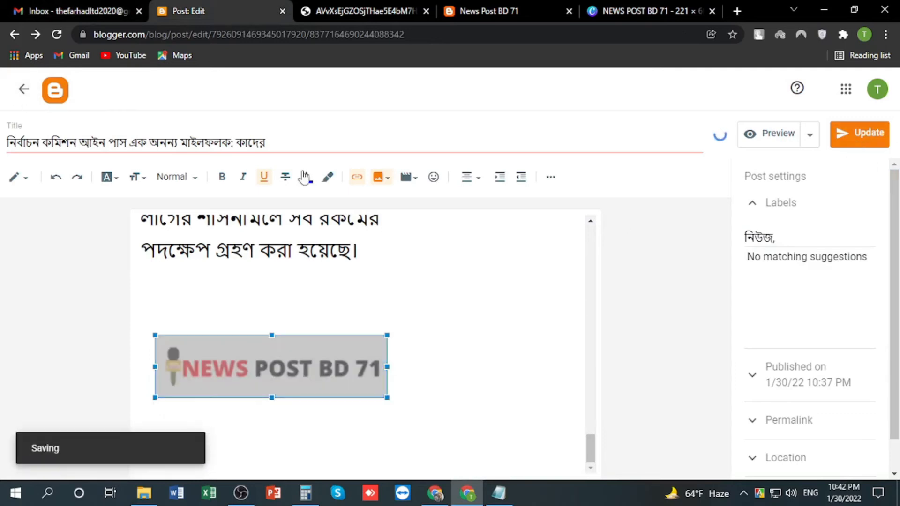
{"action": "left_click", "coordinate": [24, 90]}
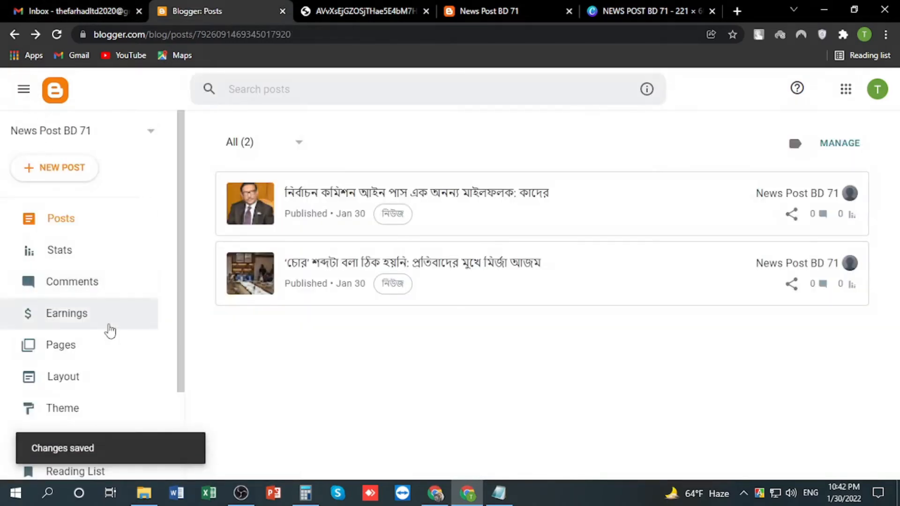
Step: In the blog's layout, replace the header Logo gadget's content with the copied image address and save the gadget
{"action": "scroll", "coordinate": [110, 330], "scroll_direction": "down", "scroll_amount": 2}
{"action": "left_click", "coordinate": [104, 320]}
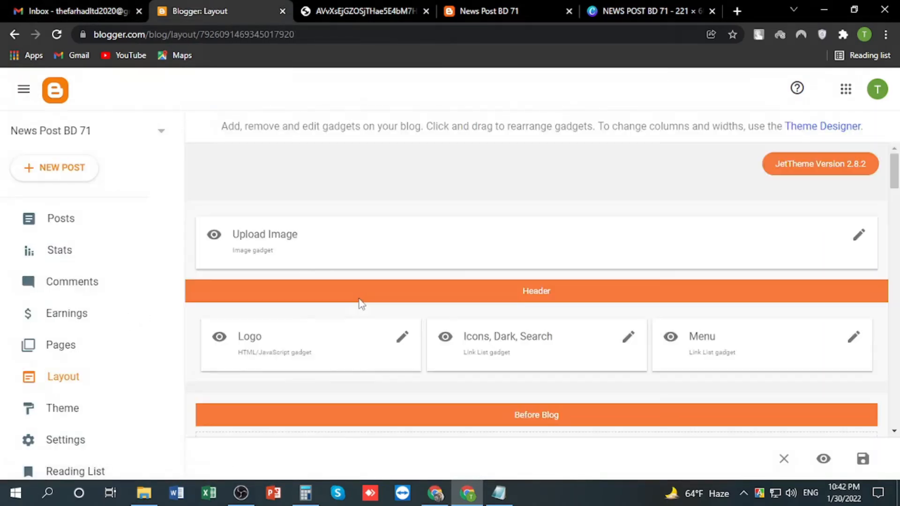
{"action": "left_click", "coordinate": [402, 338]}
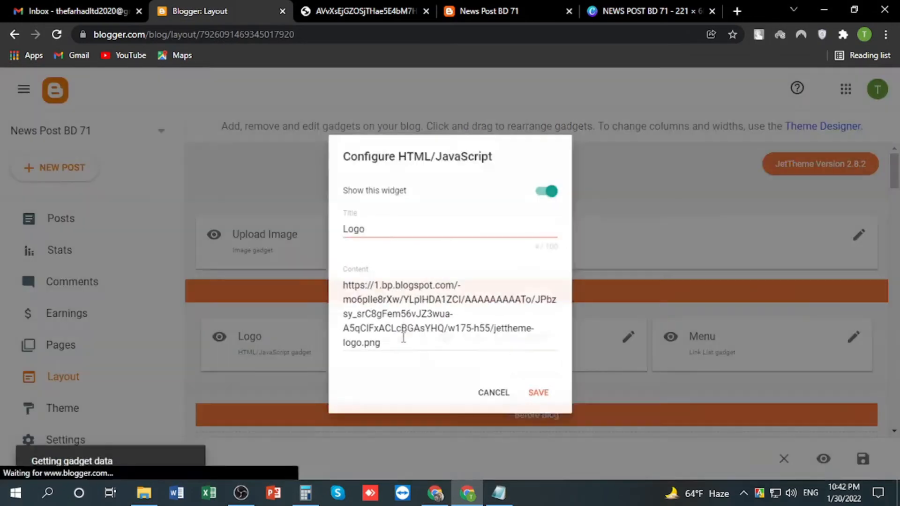
{"action": "left_click_drag", "start_coordinate": [382, 350], "coordinate": [333, 290]}
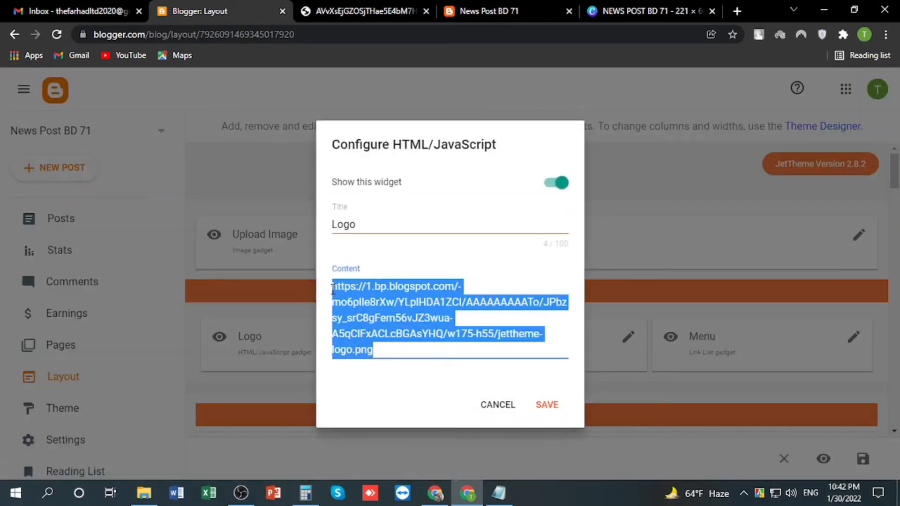
{"action": "right_click", "coordinate": [333, 289]}
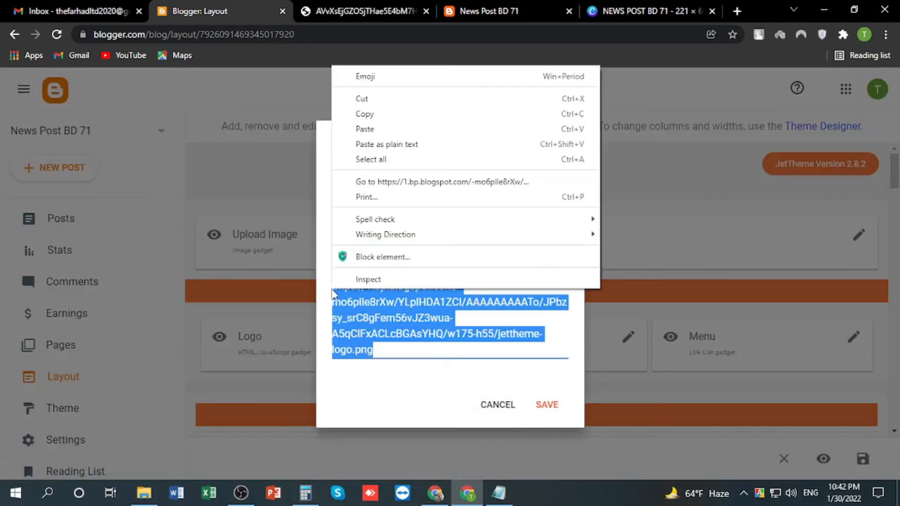
{"action": "left_click", "coordinate": [380, 131]}
{"action": "left_click", "coordinate": [546, 426]}
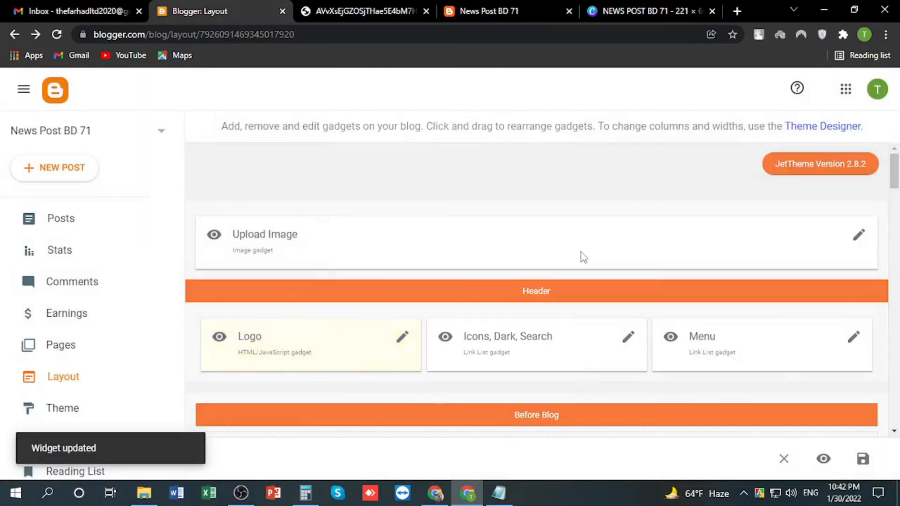
Step: Save the layout and check the header logo on the live blog, closing the logo image's tab
{"action": "left_click", "coordinate": [862, 459]}
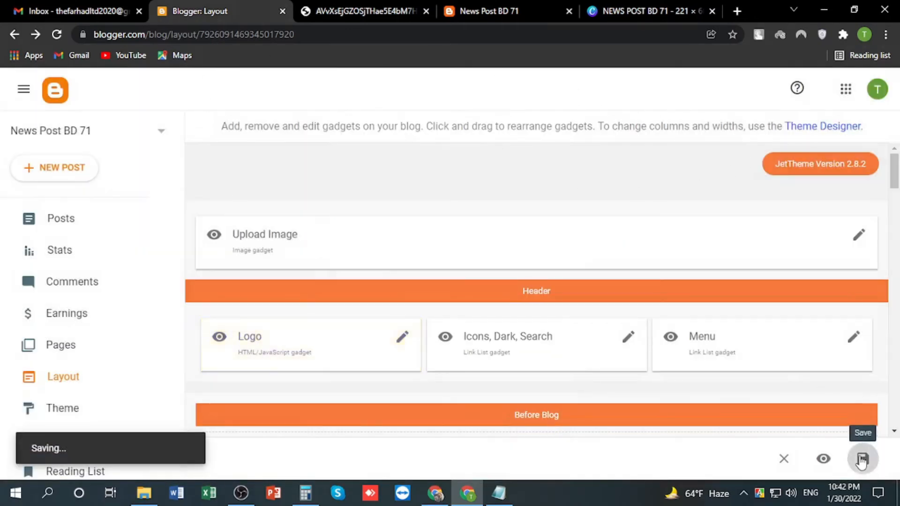
{"action": "left_click", "coordinate": [487, 9]}
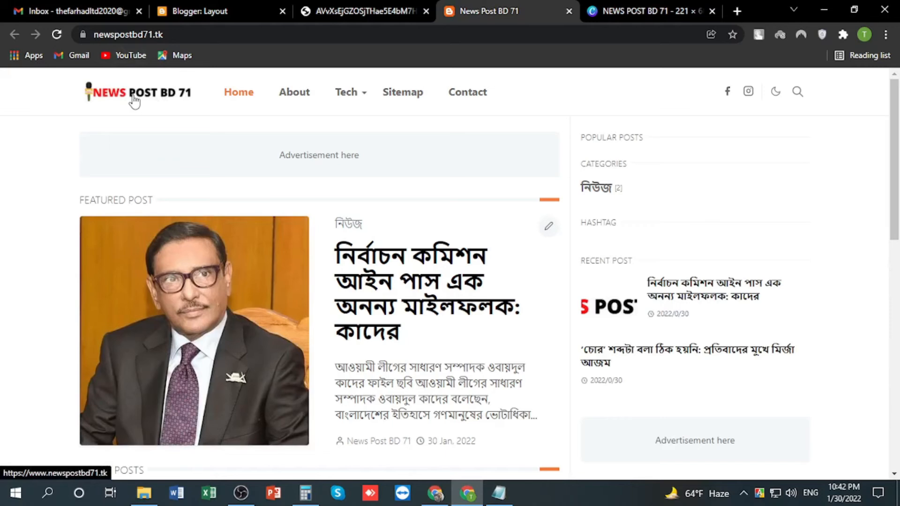
{"action": "left_click", "coordinate": [426, 12]}
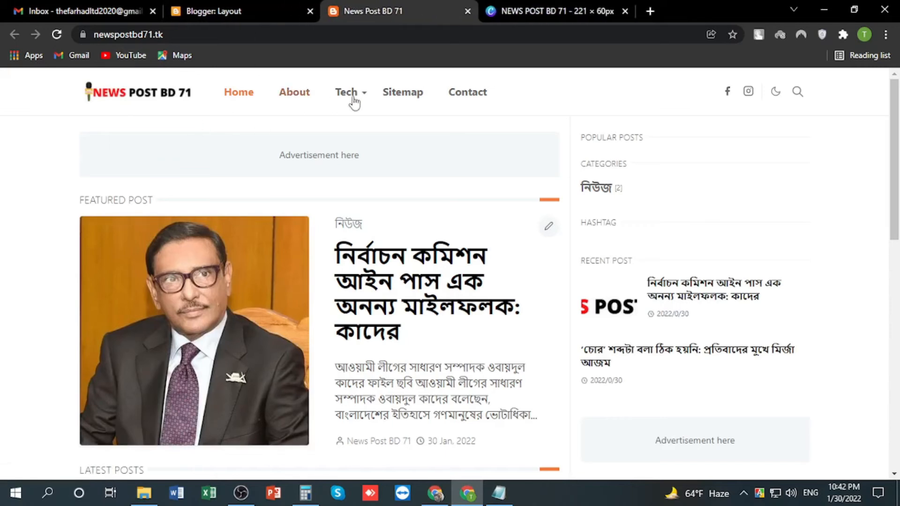
Step: In the blog's layout, open the header Menu gadget and review the Tech item's name and URL
{"action": "left_click", "coordinate": [256, 11]}
{"action": "scroll", "coordinate": [331, 302], "scroll_direction": "down", "scroll_amount": 2}
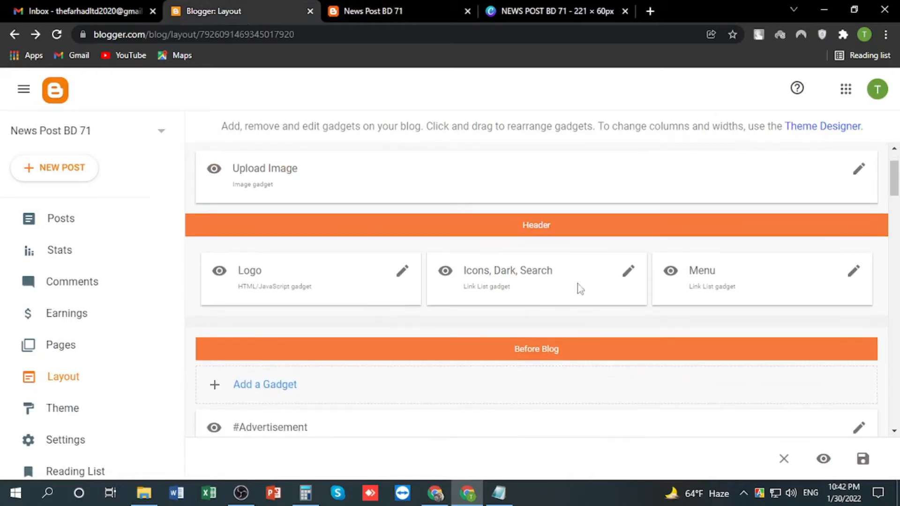
{"action": "left_click", "coordinate": [854, 277]}
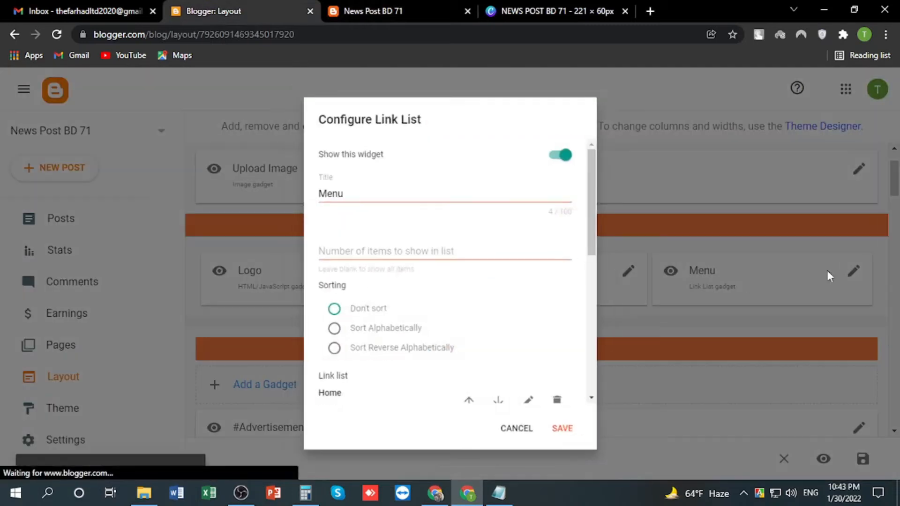
{"action": "scroll", "coordinate": [410, 349], "scroll_direction": "down", "scroll_amount": 3}
{"action": "scroll", "coordinate": [368, 323], "scroll_direction": "down", "scroll_amount": 2}
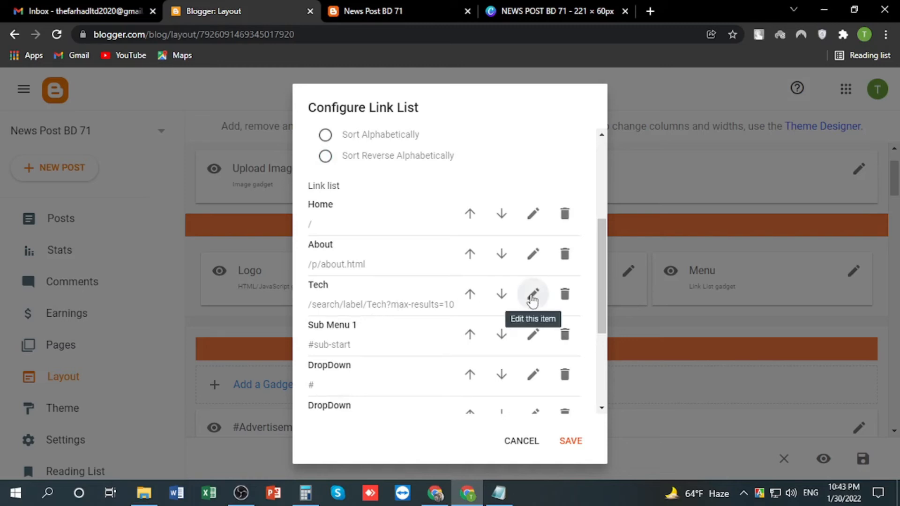
{"action": "left_click", "coordinate": [532, 298]}
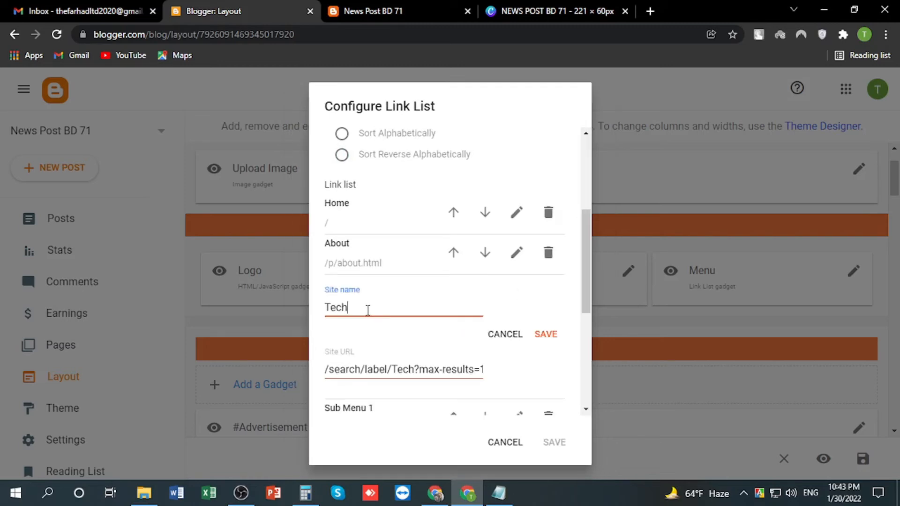
{"action": "left_click_drag", "start_coordinate": [352, 369], "coordinate": [501, 375]}
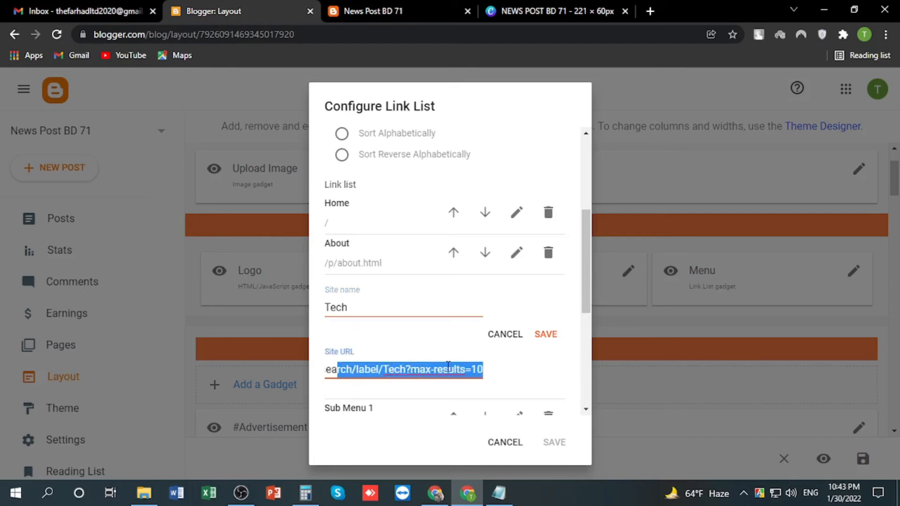
{"action": "left_click", "coordinate": [368, 305]}
{"action": "left_click_drag", "start_coordinate": [367, 307], "coordinate": [310, 312]}
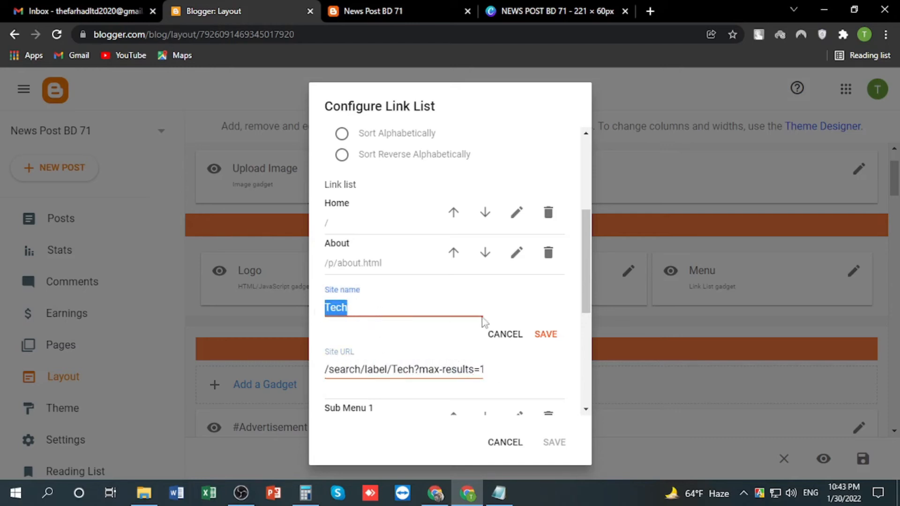
{"action": "left_click", "coordinate": [545, 334]}
Step: Rename the first DropDown item in the menu's link list to নিউজ and save the item
{"action": "scroll", "coordinate": [469, 333], "scroll_direction": "down", "scroll_amount": 2}
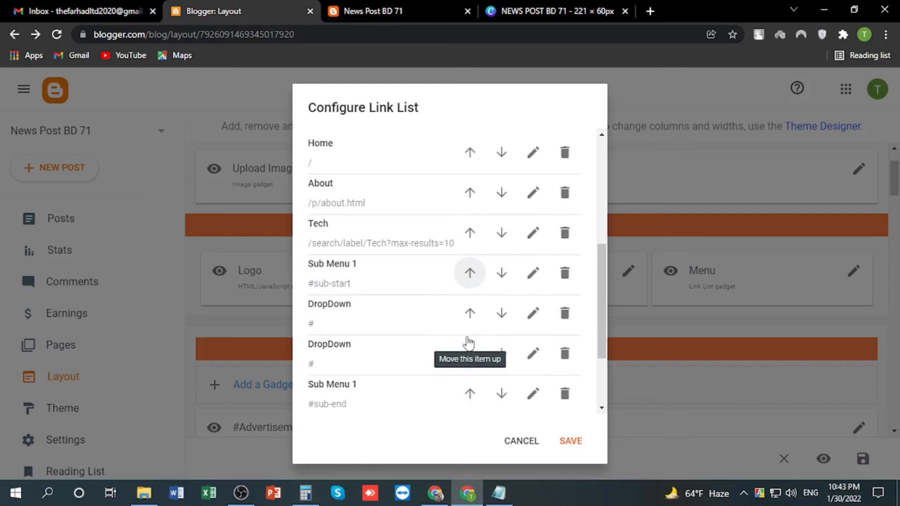
{"action": "left_click", "coordinate": [534, 308]}
{"action": "left_click_drag", "start_coordinate": [388, 315], "coordinate": [300, 328]}
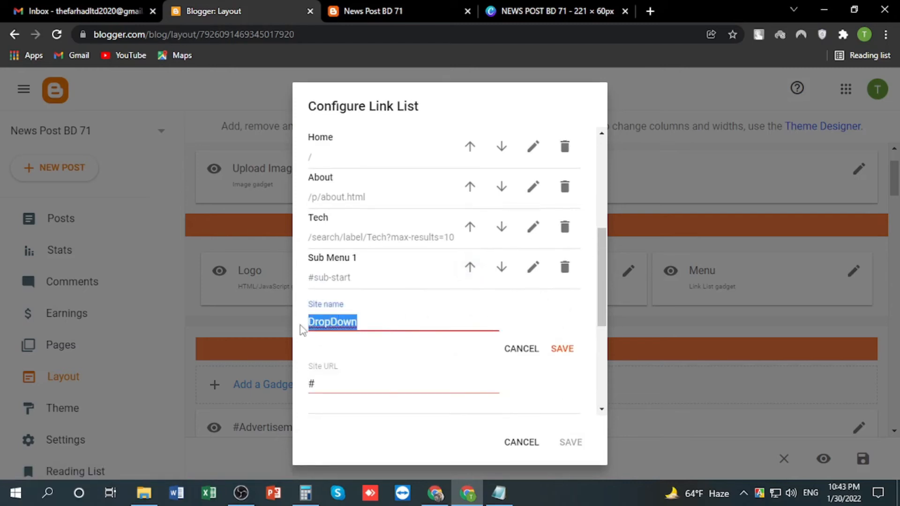
{"action": "type", "text": "news"}
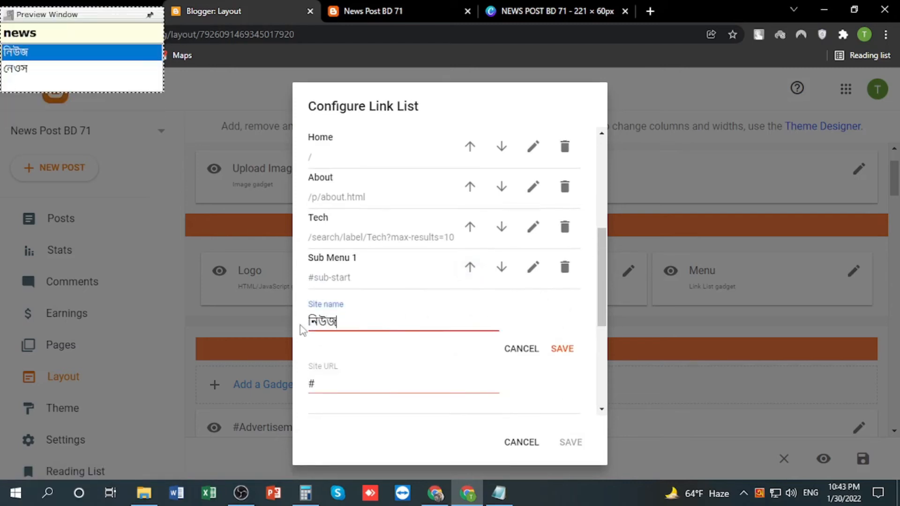
{"action": "left_click", "coordinate": [565, 349]}
Step: Rename the Sub Menu 1 item that links to #sub-start as বিনোদন and save the item
{"action": "left_click", "coordinate": [533, 269]}
{"action": "left_click_drag", "start_coordinate": [448, 284], "coordinate": [301, 283]}
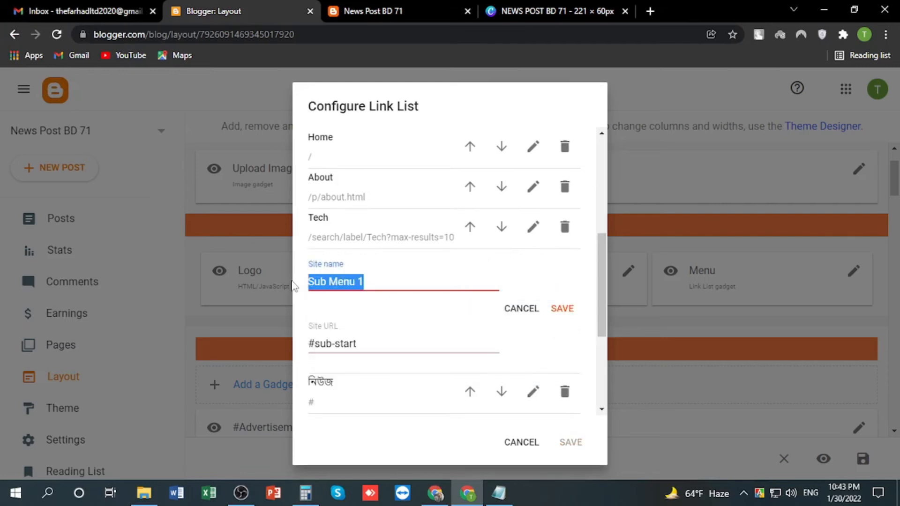
{"action": "type", "text": "binodon"}
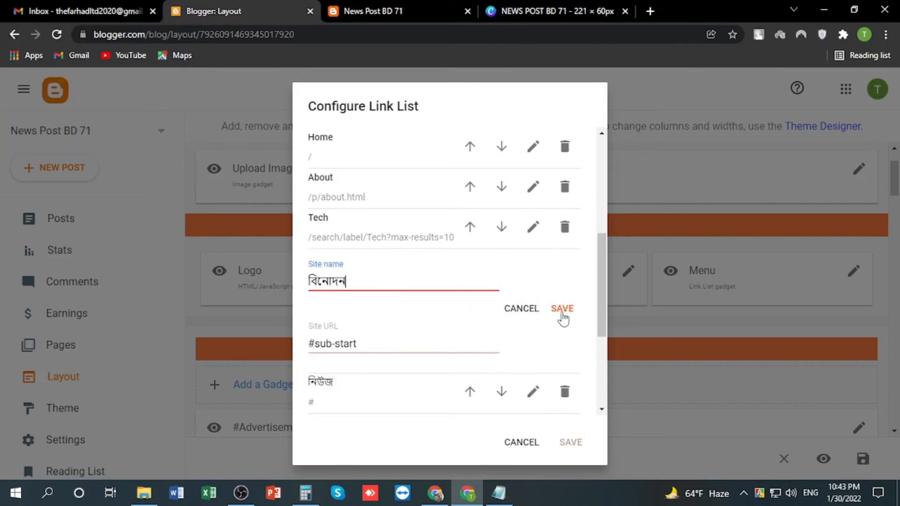
{"action": "left_click", "coordinate": [562, 311]}
Step: Delete all menu items below নিউজ, including the remaining DropDown and Contact, and save the Menu gadget
{"action": "left_click", "coordinate": [565, 324]}
{"action": "left_click", "coordinate": [564, 324]}
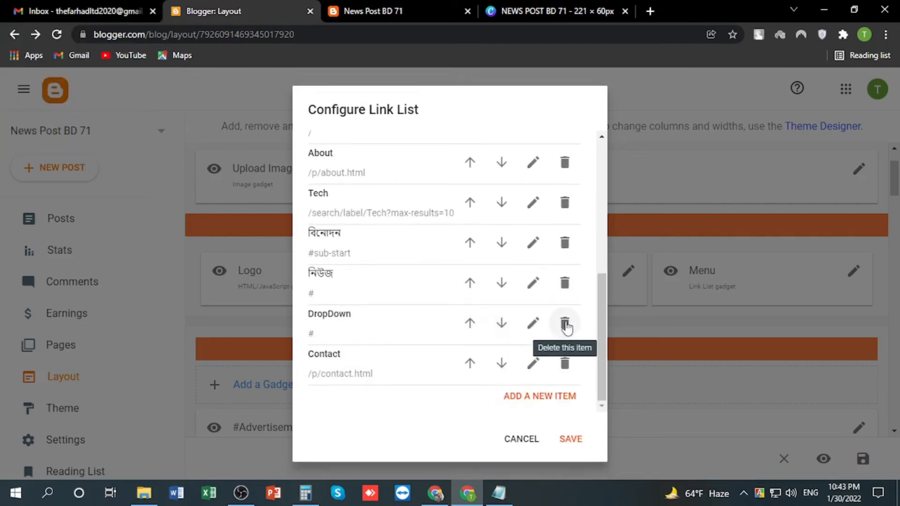
{"action": "left_click", "coordinate": [565, 325]}
{"action": "left_click", "coordinate": [565, 363]}
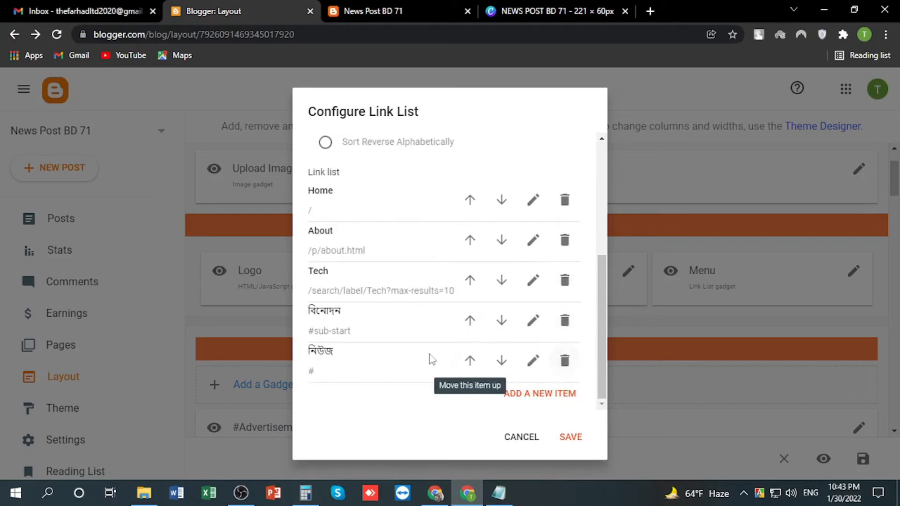
{"action": "left_click", "coordinate": [571, 440]}
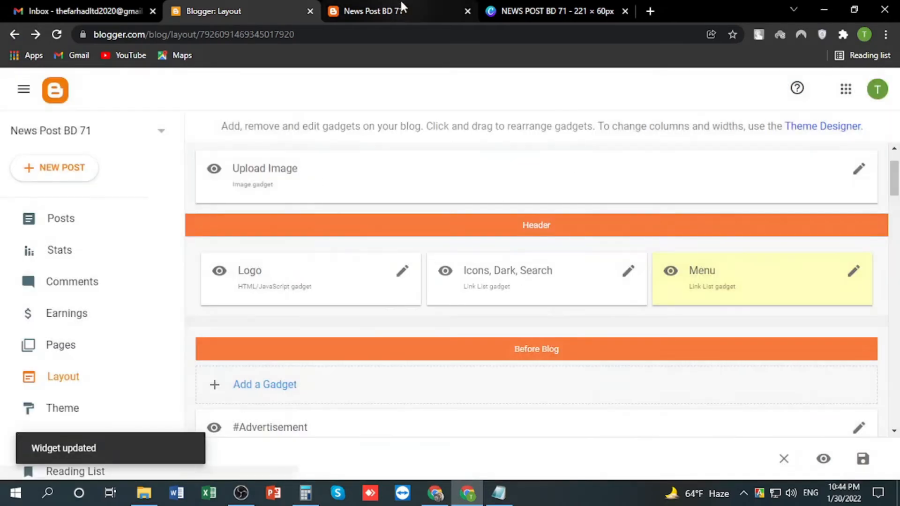
Step: Reload the live blog and check the header menu and the Tech submenu
{"action": "left_click", "coordinate": [401, 6]}
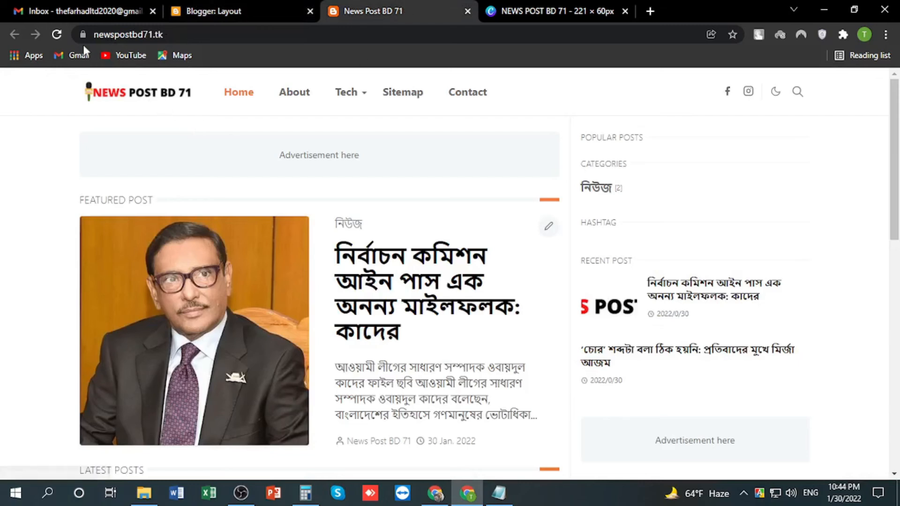
{"action": "left_click", "coordinate": [57, 34]}
{"action": "mouse_move", "coordinate": [349, 99]}
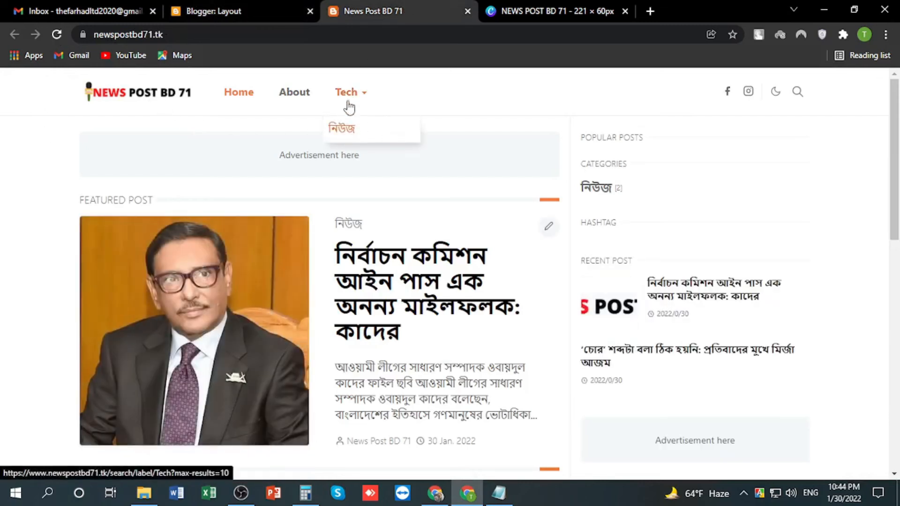
Step: Reorder the Menu gadget's items as Home, About, নিউজ, বিনোদন, Tech and save the gadget
{"action": "left_click", "coordinate": [237, 10]}
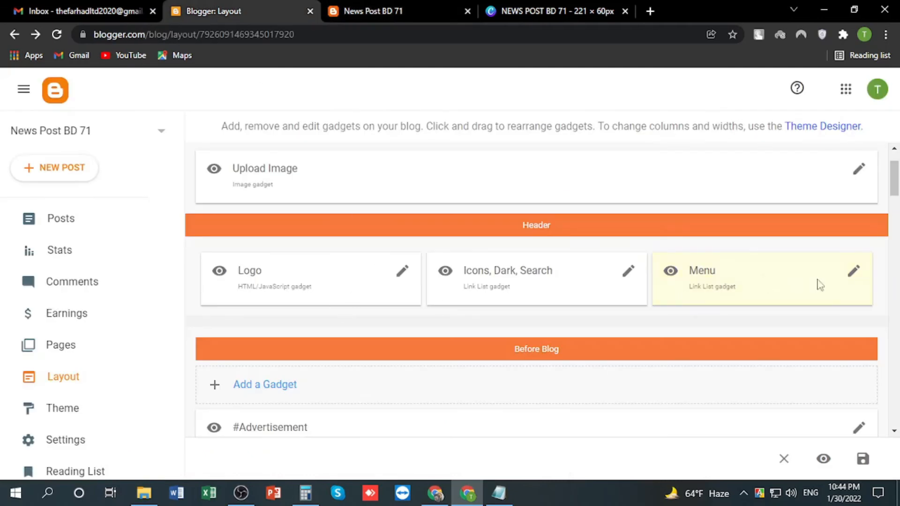
{"action": "left_click", "coordinate": [854, 271]}
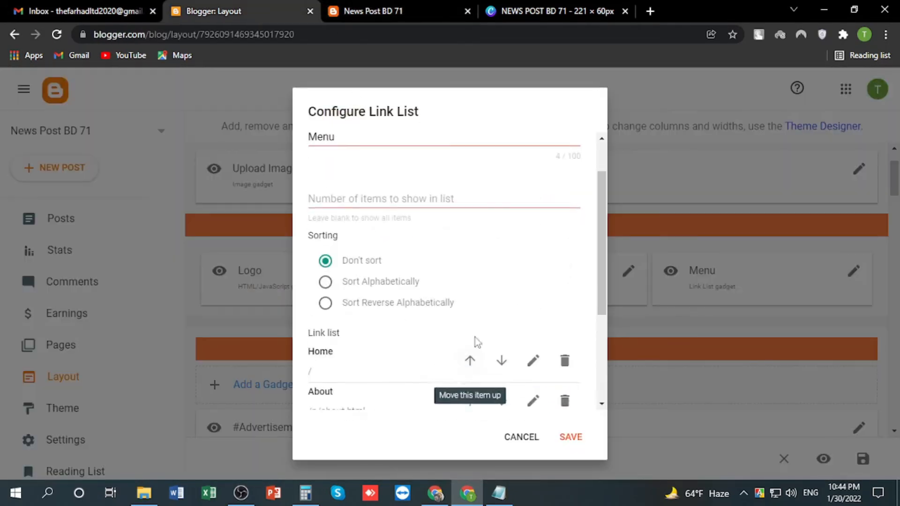
{"action": "left_click", "coordinate": [469, 320]}
{"action": "left_click", "coordinate": [502, 320]}
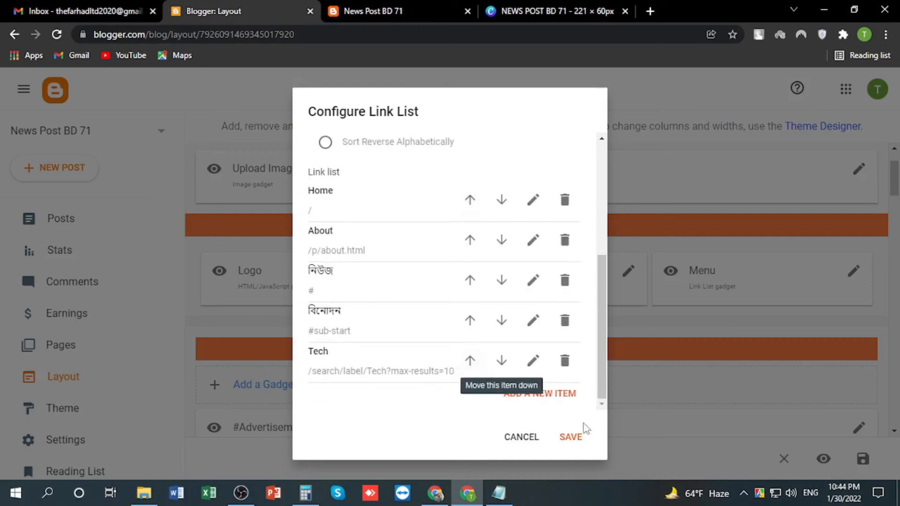
{"action": "left_click", "coordinate": [571, 438]}
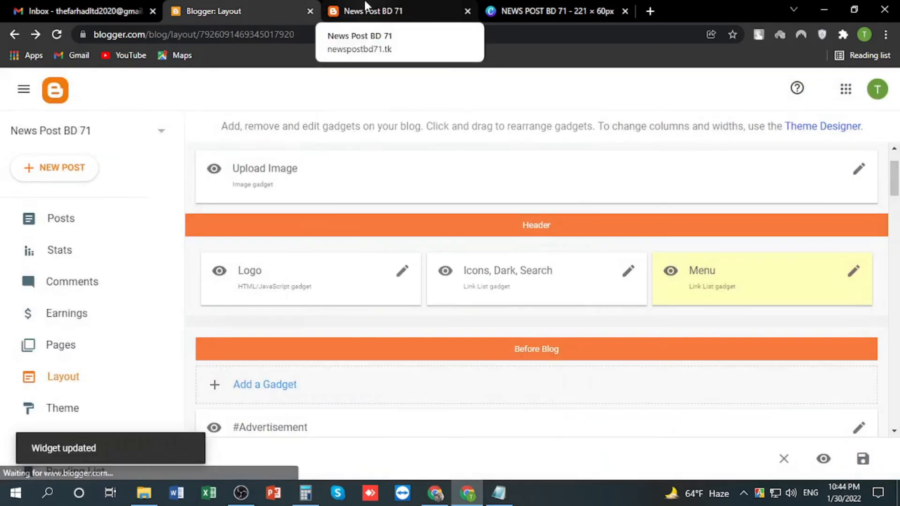
Step: Reload the live blog and check the reordered header menu and the social icons
{"action": "left_click", "coordinate": [367, 7]}
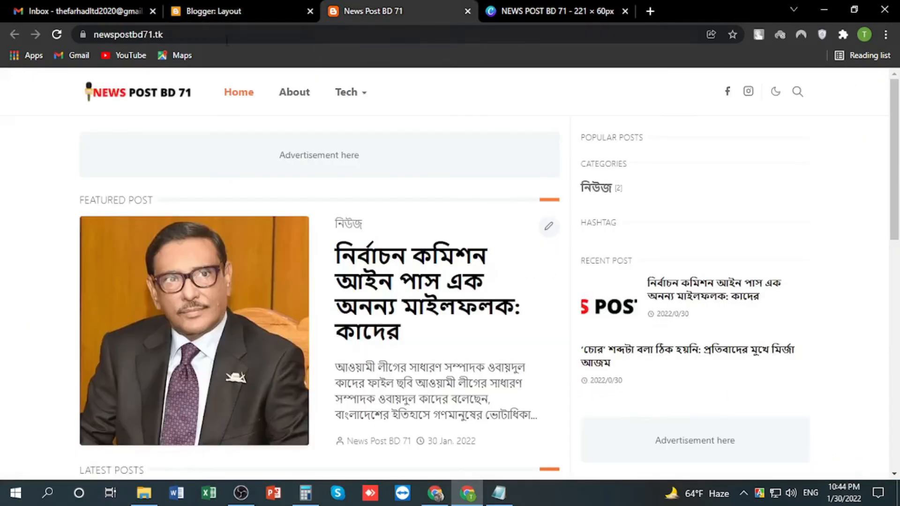
{"action": "left_click", "coordinate": [55, 36]}
{"action": "mouse_move", "coordinate": [355, 101]}
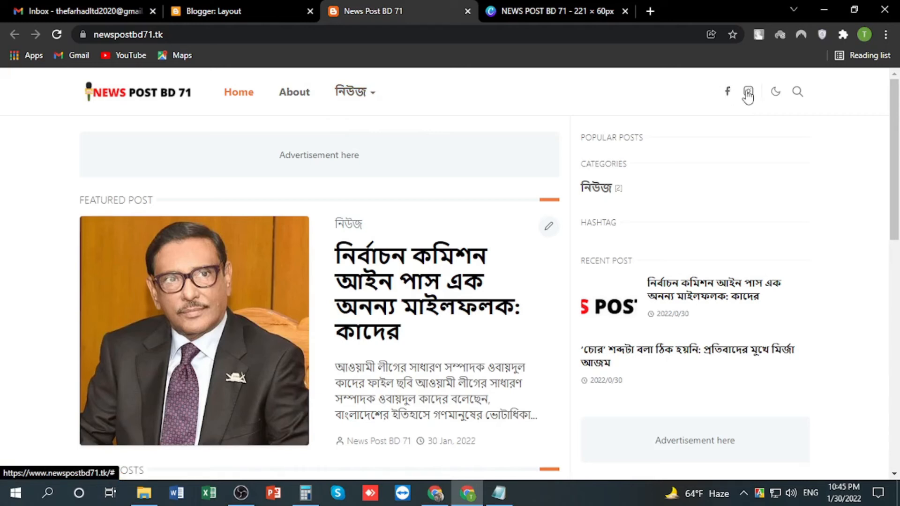
{"action": "left_click", "coordinate": [227, 10]}
{"action": "left_click", "coordinate": [459, 9]}
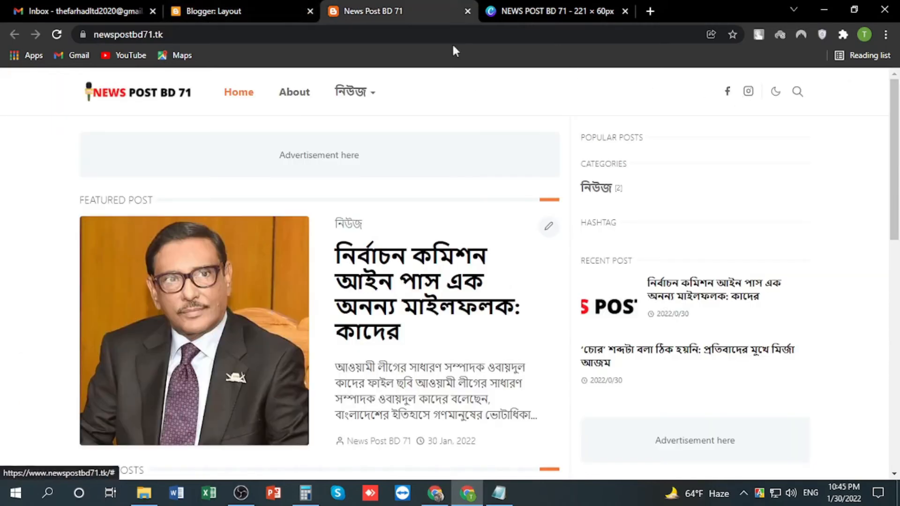
{"action": "left_click", "coordinate": [227, 9]}
{"action": "left_click", "coordinate": [365, 7]}
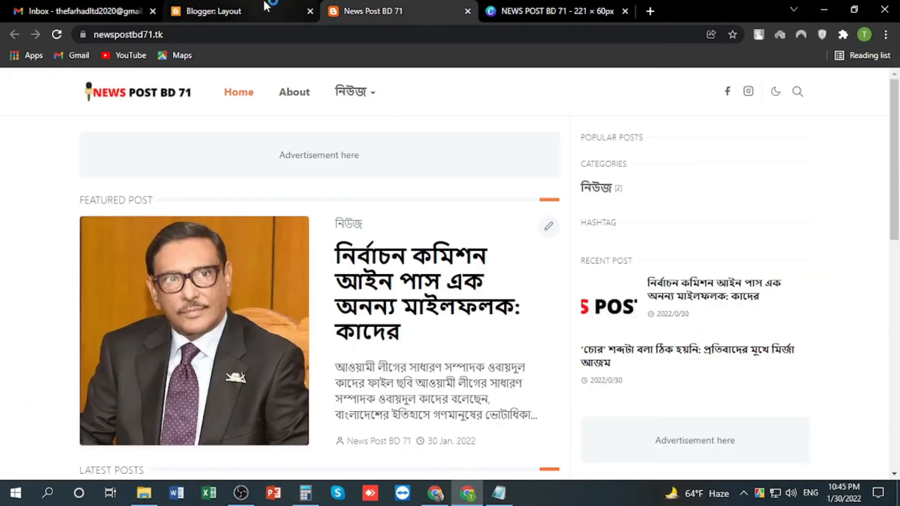
Step: Add a link item named youtube to the header's Icons, Dark, Search gadget in the layout
{"action": "left_click", "coordinate": [227, 9]}
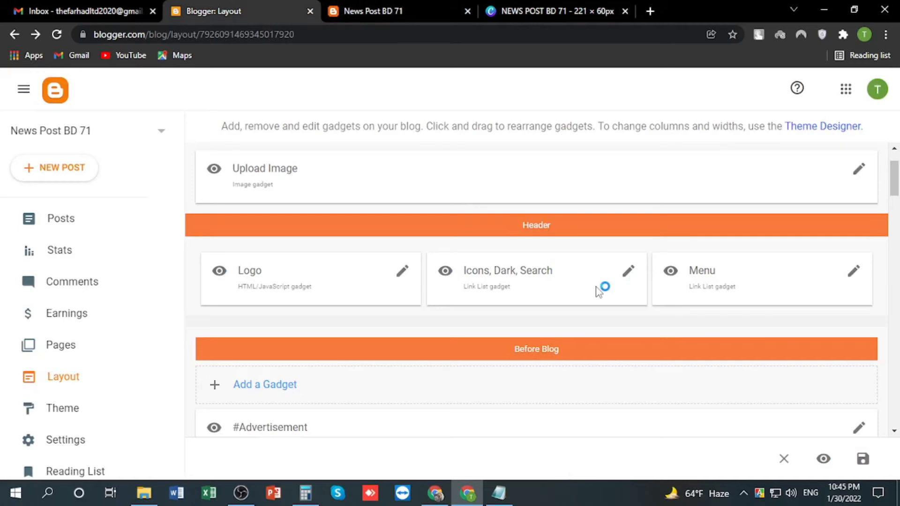
{"action": "left_click", "coordinate": [628, 271]}
{"action": "scroll", "coordinate": [446, 270], "scroll_direction": "down", "scroll_amount": 3}
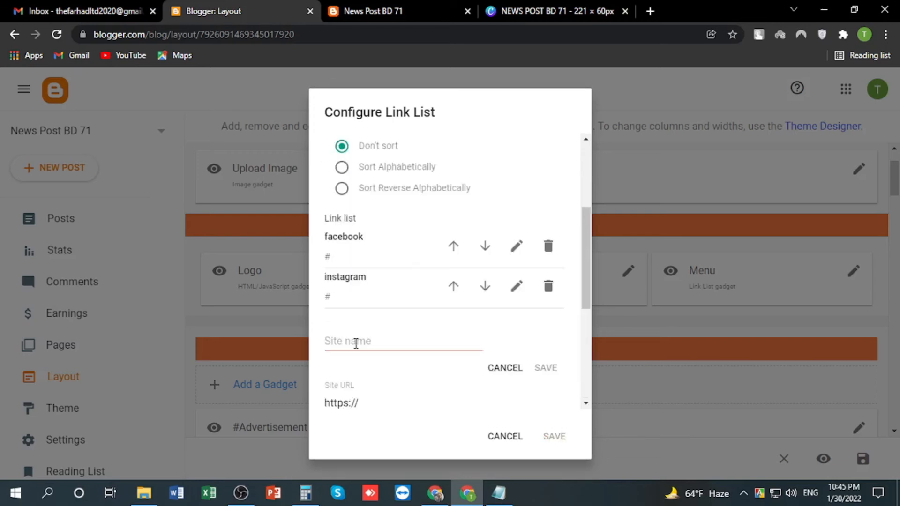
{"action": "left_click", "coordinate": [505, 367]}
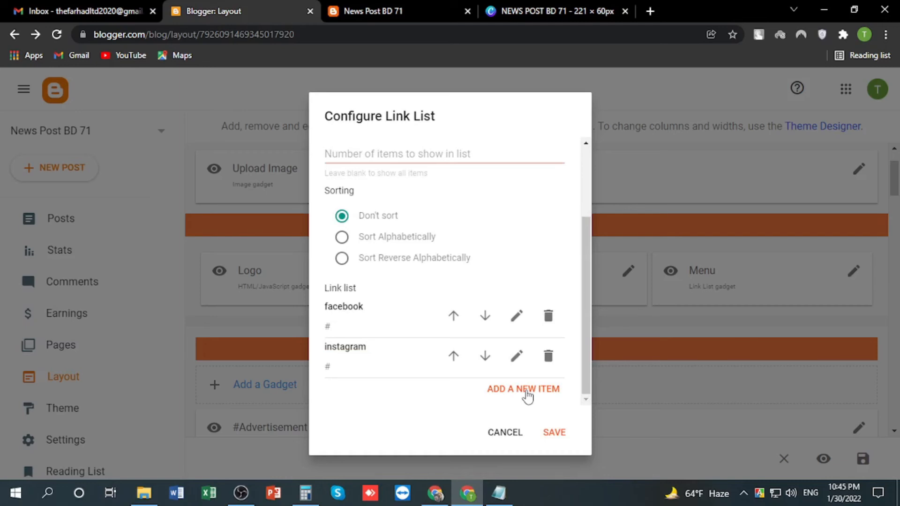
{"action": "left_click", "coordinate": [527, 395]}
{"action": "type", "text": "you"}
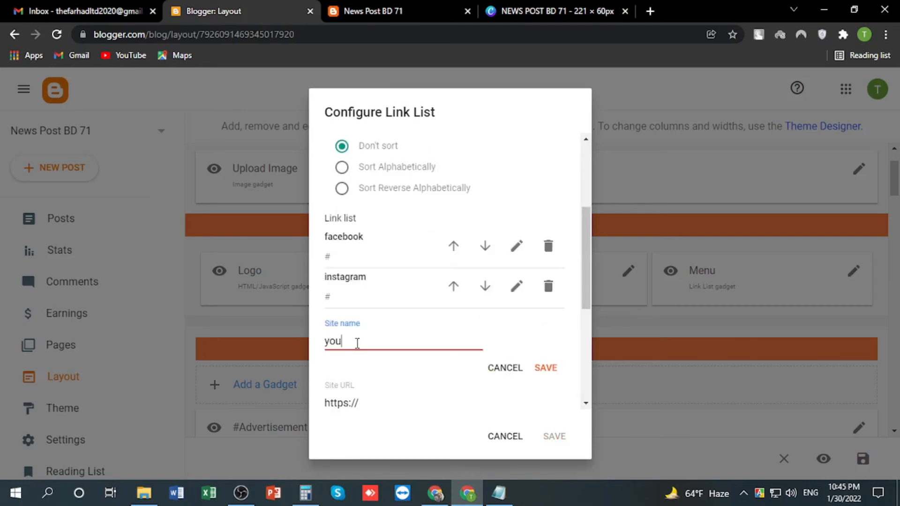
{"action": "type", "text": "tube"}
{"action": "scroll", "coordinate": [361, 405], "scroll_direction": "down", "scroll_amount": 3}
{"action": "triple_click", "coordinate": [357, 214]}
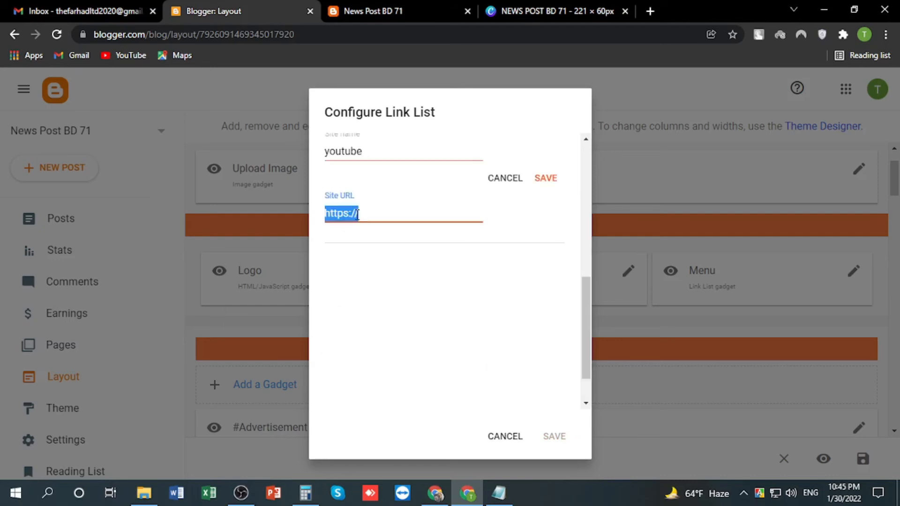
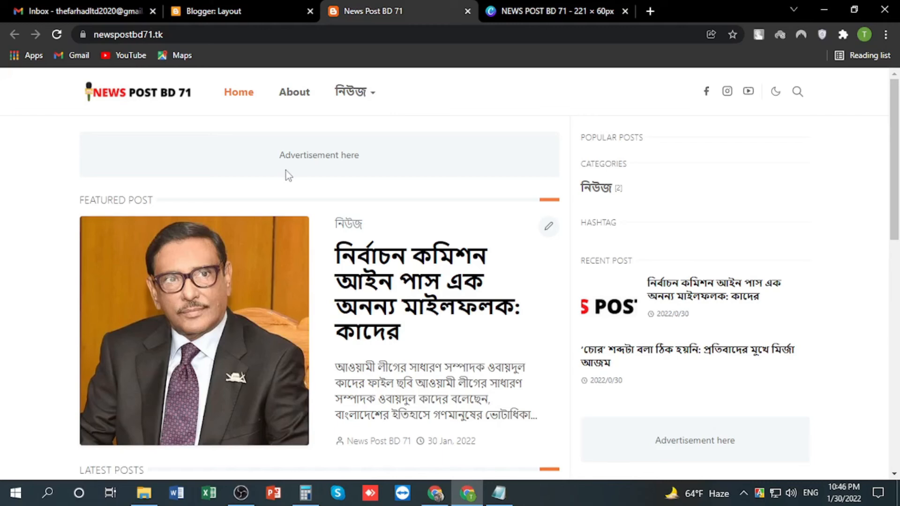
Step: Compare the advertisement, featured post and latest posts sections on the live blog with the matching gadgets in the layout
{"action": "key", "text": "ctrl+shift+Tab"}
{"action": "key", "text": "ctrl+Tab"}
{"action": "key", "text": "ctrl+shift+Tab"}
{"action": "left_click", "coordinate": [495, 395]}
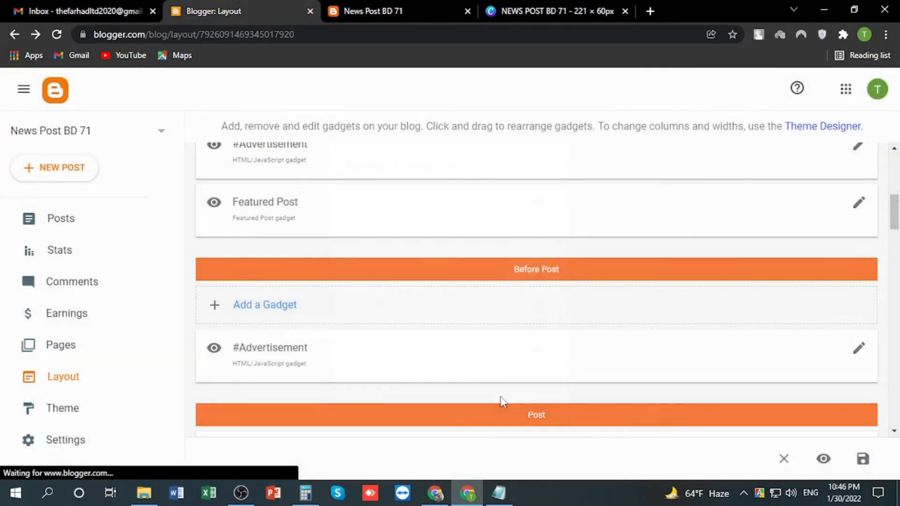
{"action": "scroll", "coordinate": [542, 337], "scroll_direction": "down", "scroll_amount": 3}
{"action": "left_click", "coordinate": [375, 12]}
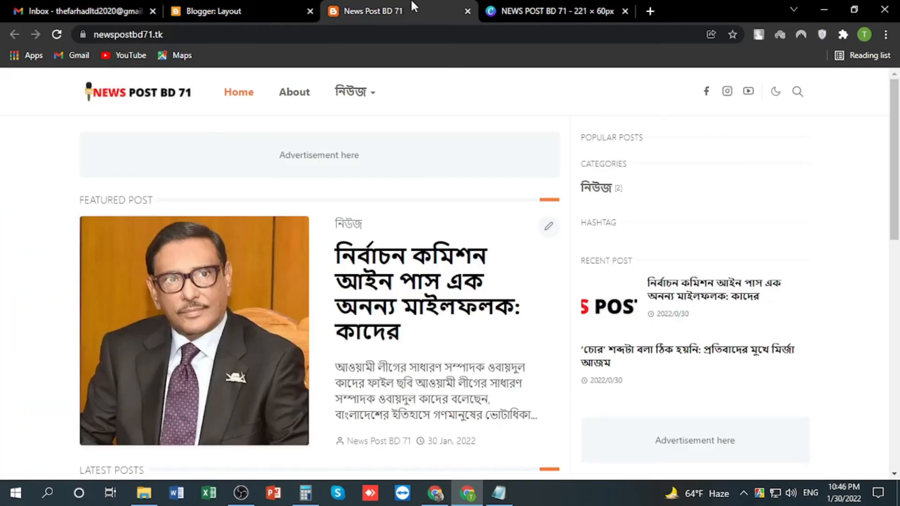
{"action": "scroll", "coordinate": [387, 281], "scroll_direction": "down", "scroll_amount": 4}
{"action": "scroll", "coordinate": [387, 281], "scroll_direction": "down", "scroll_amount": 6}
{"action": "scroll", "coordinate": [412, 277], "scroll_direction": "up", "scroll_amount": 4}
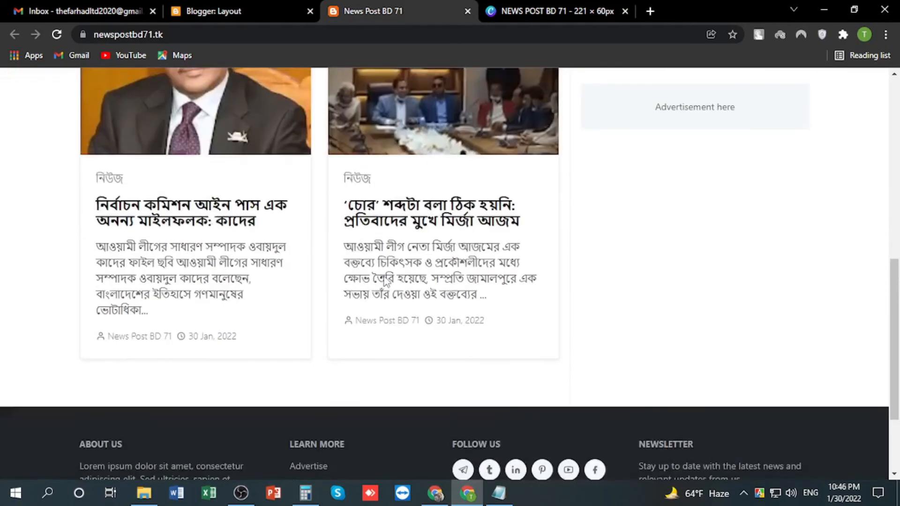
{"action": "scroll", "coordinate": [425, 276], "scroll_direction": "up", "scroll_amount": 4}
{"action": "scroll", "coordinate": [424, 286], "scroll_direction": "down", "scroll_amount": 3}
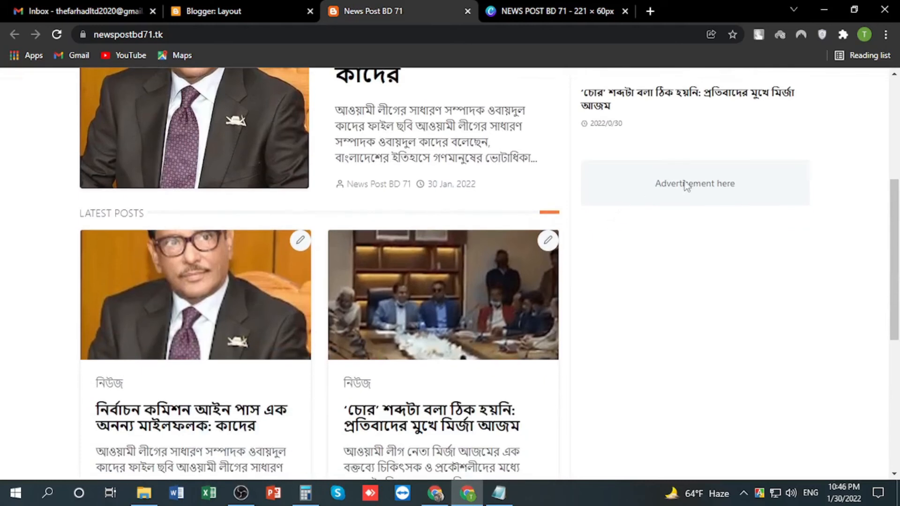
{"action": "left_click", "coordinate": [255, 4]}
{"action": "scroll", "coordinate": [570, 327], "scroll_direction": "down", "scroll_amount": 4}
{"action": "scroll", "coordinate": [562, 300], "scroll_direction": "down", "scroll_amount": 4}
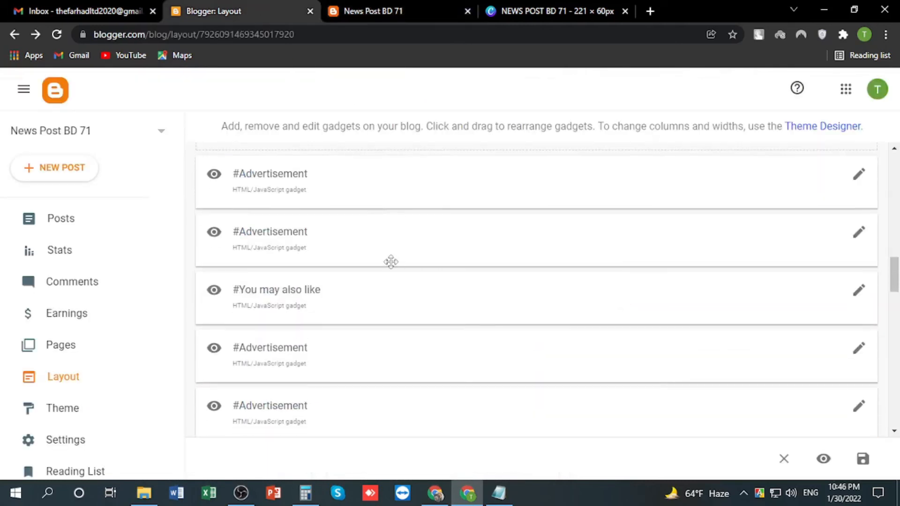
Step: Compare the Sidebar section's gadgets in the layout with the sidebar of the live blog
{"action": "scroll", "coordinate": [403, 224], "scroll_direction": "down", "scroll_amount": 1}
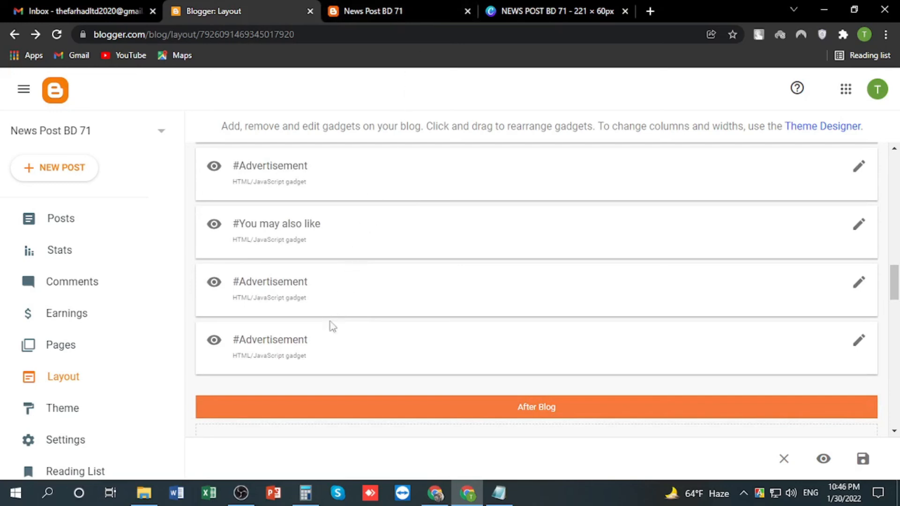
{"action": "scroll", "coordinate": [407, 261], "scroll_direction": "down", "scroll_amount": 4}
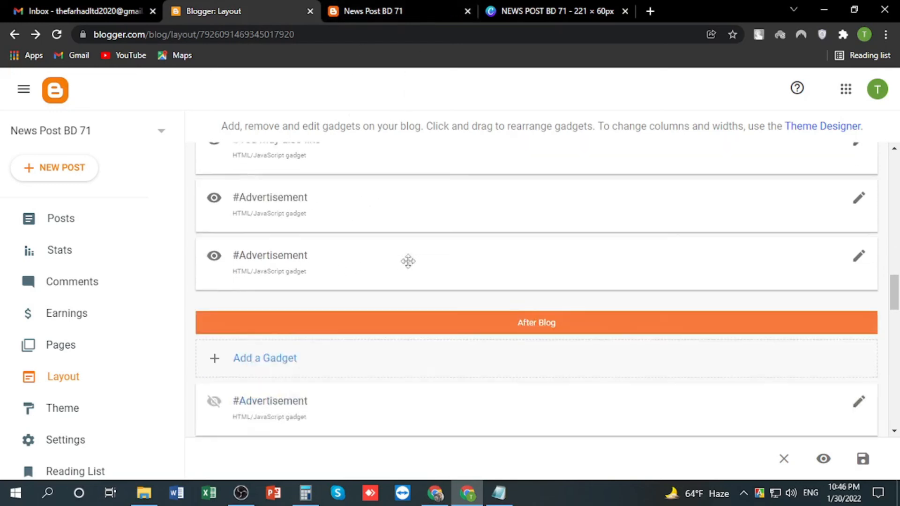
{"action": "scroll", "coordinate": [403, 256], "scroll_direction": "down", "scroll_amount": 4}
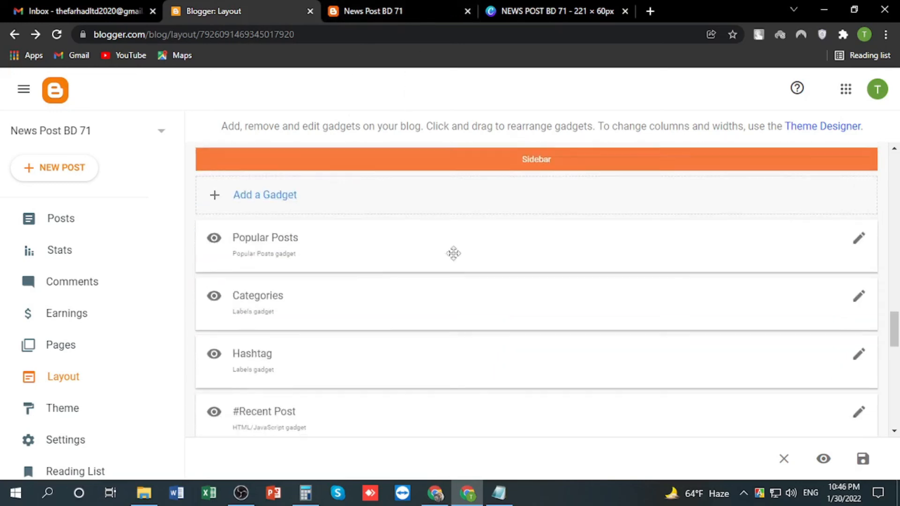
{"action": "scroll", "coordinate": [361, 290], "scroll_direction": "up", "scroll_amount": 1}
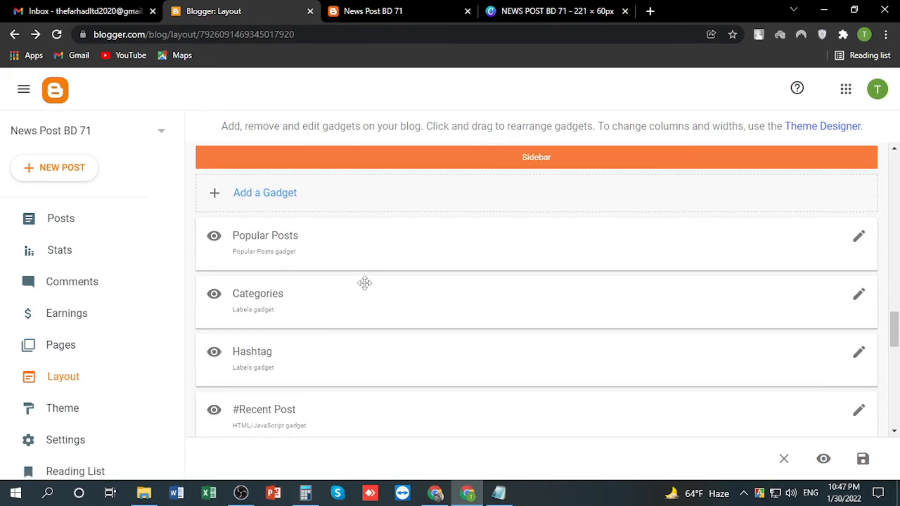
{"action": "left_click", "coordinate": [387, 12]}
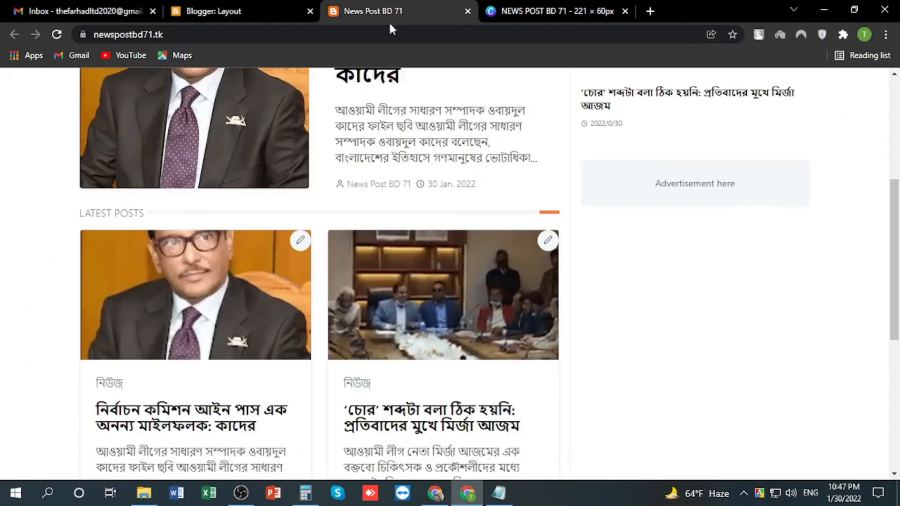
{"action": "scroll", "coordinate": [639, 259], "scroll_direction": "up", "scroll_amount": 5}
{"action": "key", "text": "ctrl+shift+Tab"}
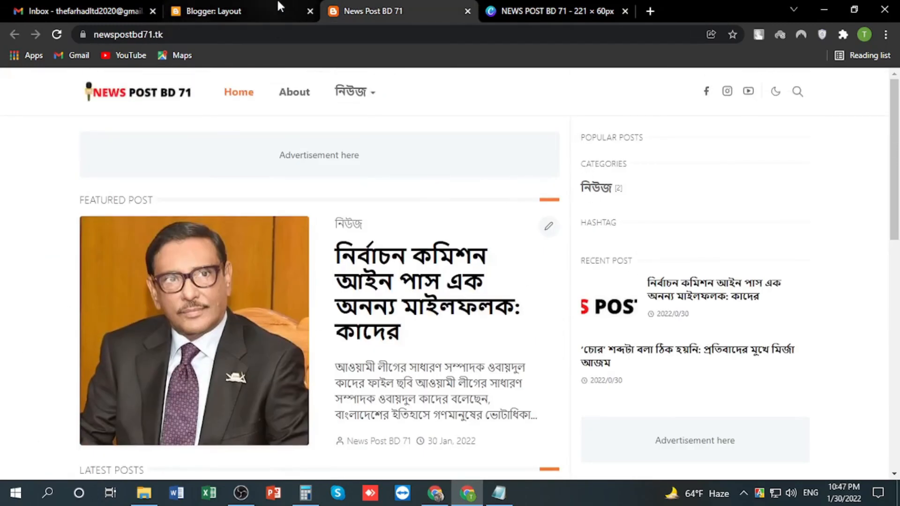
Step: Rename the sidebar's Popular Posts gadget to জনপ্রিয় and save it
{"action": "left_click", "coordinate": [860, 243]}
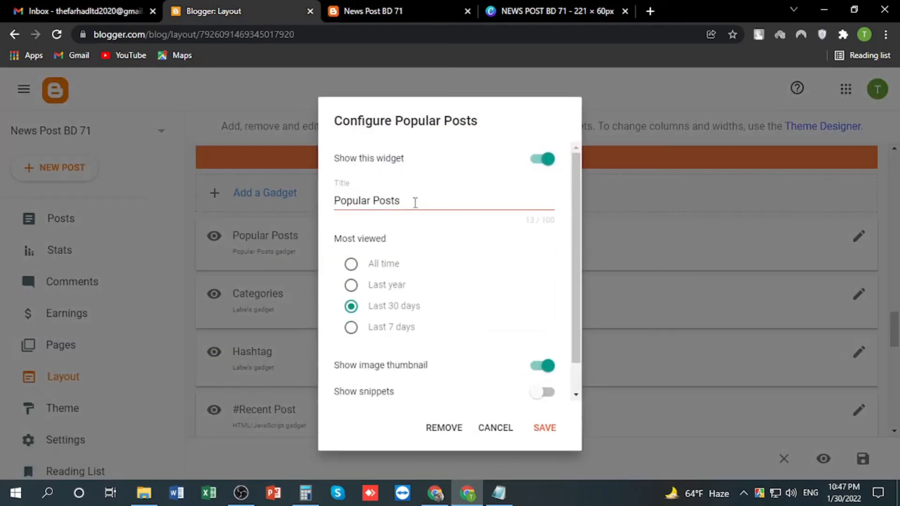
{"action": "left_click_drag", "start_coordinate": [412, 201], "coordinate": [333, 200]}
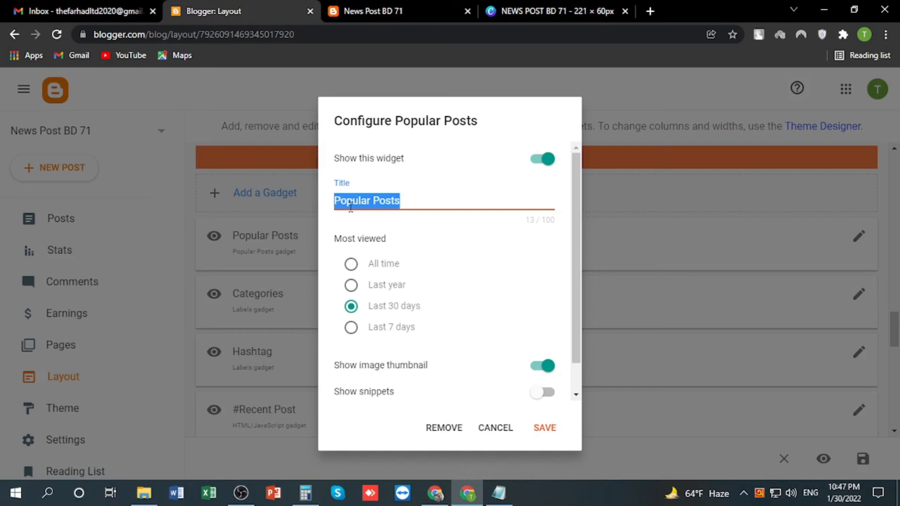
{"action": "type", "text": "জনপ্রিয়"}
{"action": "key", "text": "Return"}
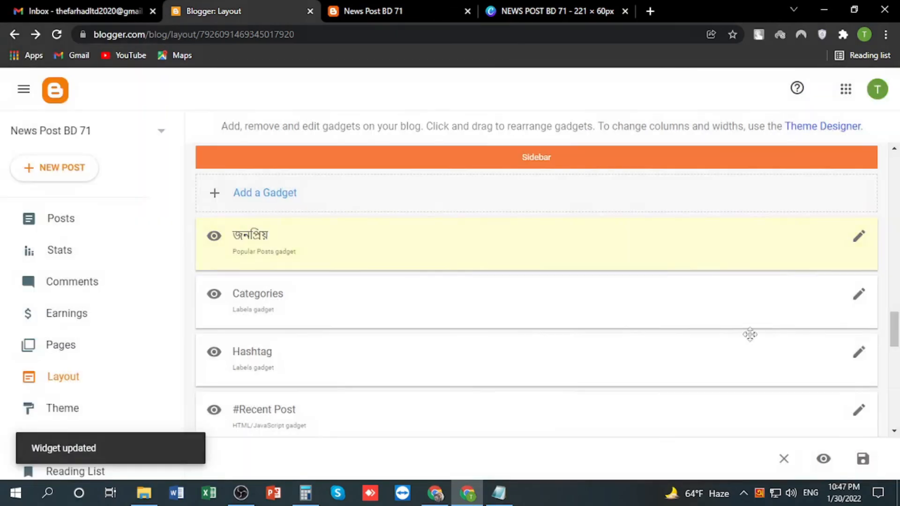
Step: Reload the live blog and check the জনপ্রিয় heading in its sidebar
{"action": "left_click", "coordinate": [370, 11]}
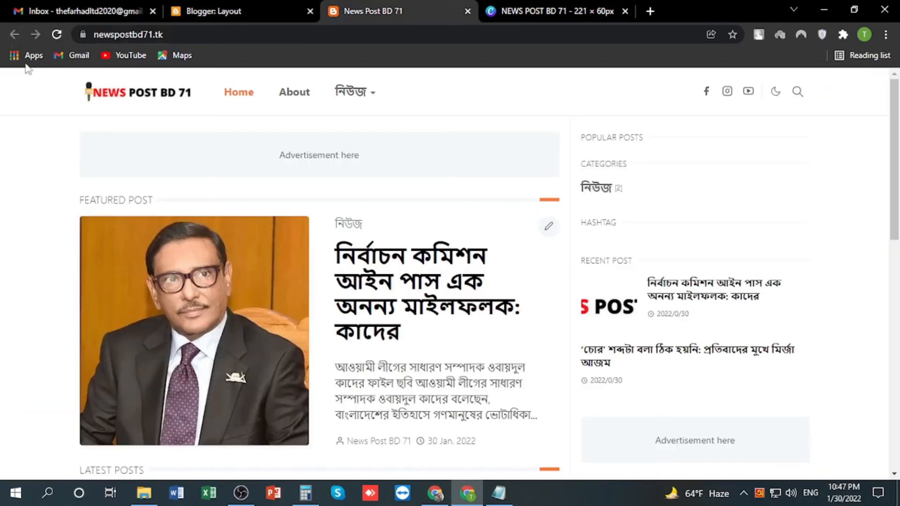
{"action": "left_click", "coordinate": [53, 38]}
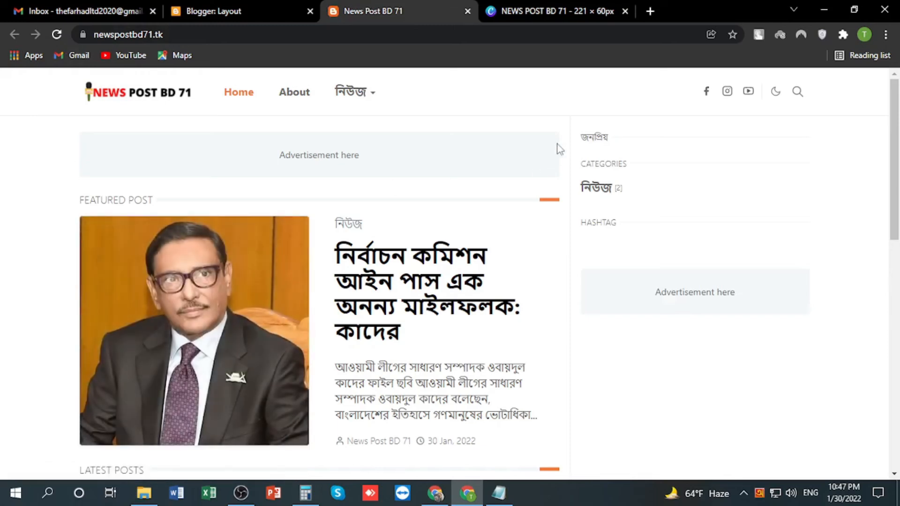
{"action": "double_click", "coordinate": [587, 137]}
{"action": "left_click", "coordinate": [594, 135]}
{"action": "left_click_drag", "start_coordinate": [592, 134], "coordinate": [606, 133]}
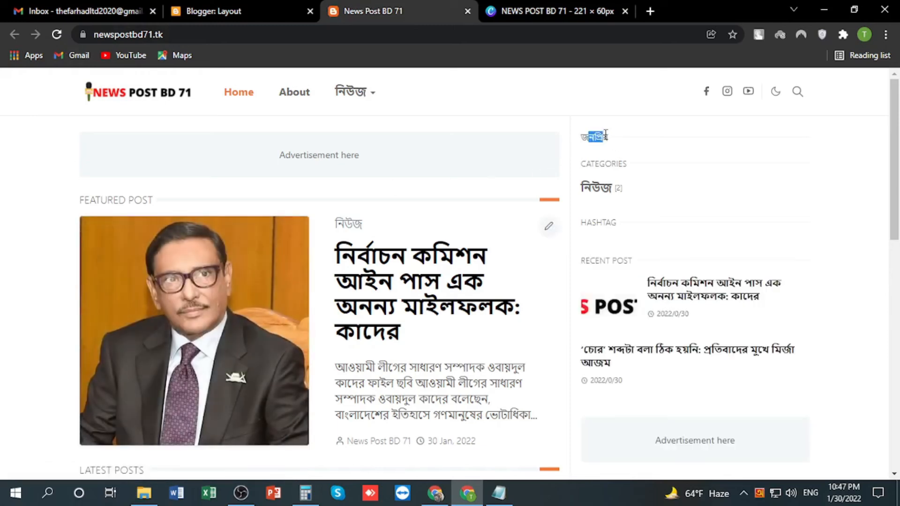
Step: Compare the Recent Post and Sticky Sidebar advertisement gadgets in the layout with the live blog's sidebar
{"action": "left_click", "coordinate": [234, 11]}
{"action": "scroll", "coordinate": [280, 263], "scroll_direction": "down", "scroll_amount": 2}
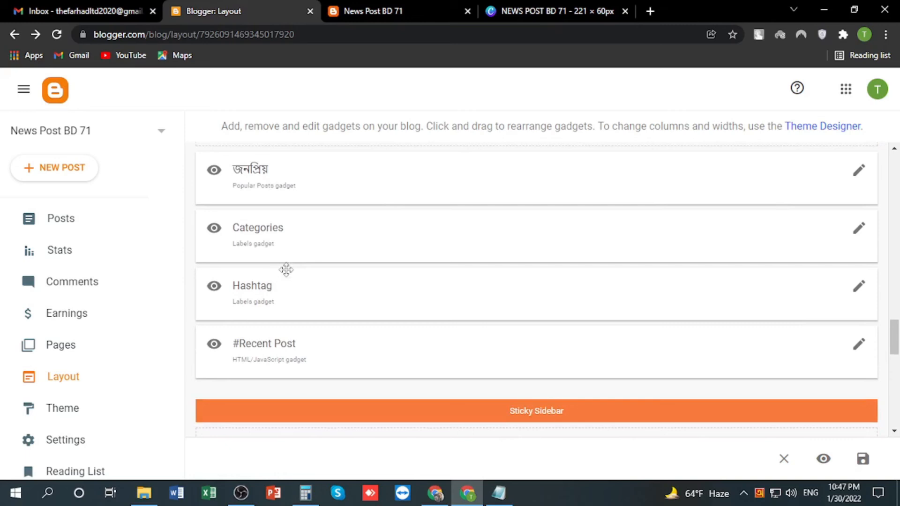
{"action": "left_click", "coordinate": [409, 7]}
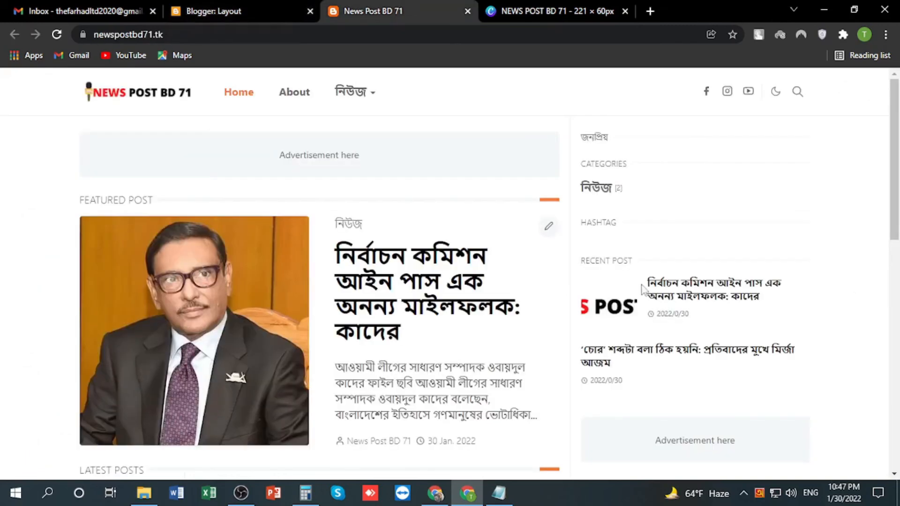
{"action": "left_click", "coordinate": [247, 7]}
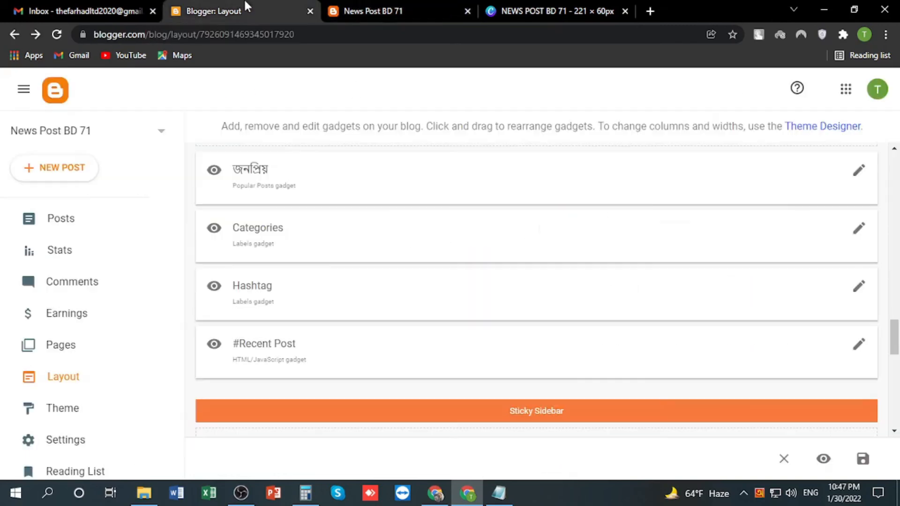
{"action": "scroll", "coordinate": [718, 403], "scroll_direction": "down", "scroll_amount": 3}
{"action": "left_click", "coordinate": [375, 10]}
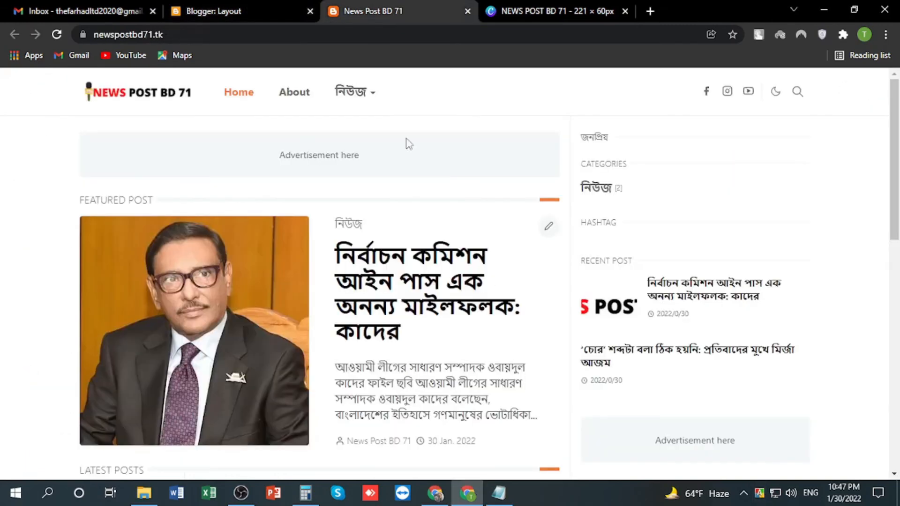
{"action": "scroll", "coordinate": [535, 296], "scroll_direction": "down", "scroll_amount": 4}
{"action": "scroll", "coordinate": [536, 302], "scroll_direction": "down", "scroll_amount": 5}
{"action": "scroll", "coordinate": [546, 287], "scroll_direction": "up", "scroll_amount": 5}
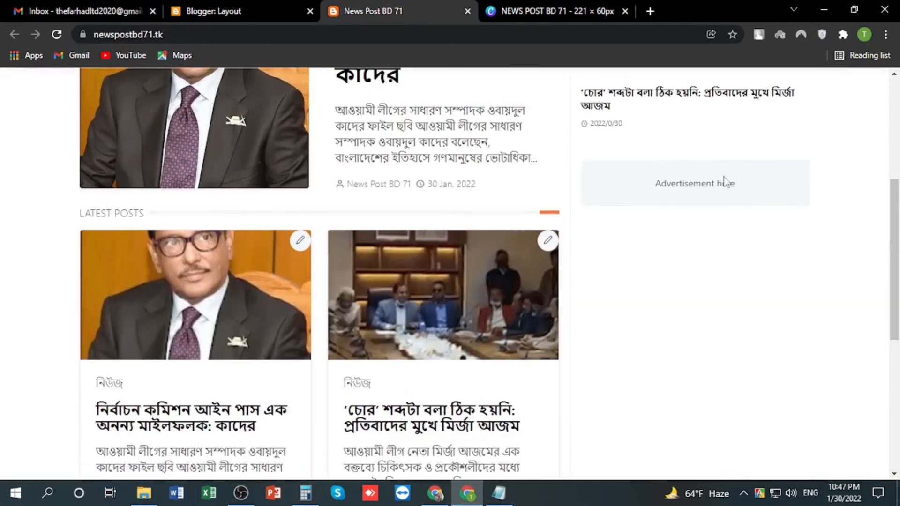
{"action": "left_click", "coordinate": [164, 7]}
{"action": "scroll", "coordinate": [281, 263], "scroll_direction": "down", "scroll_amount": 1}
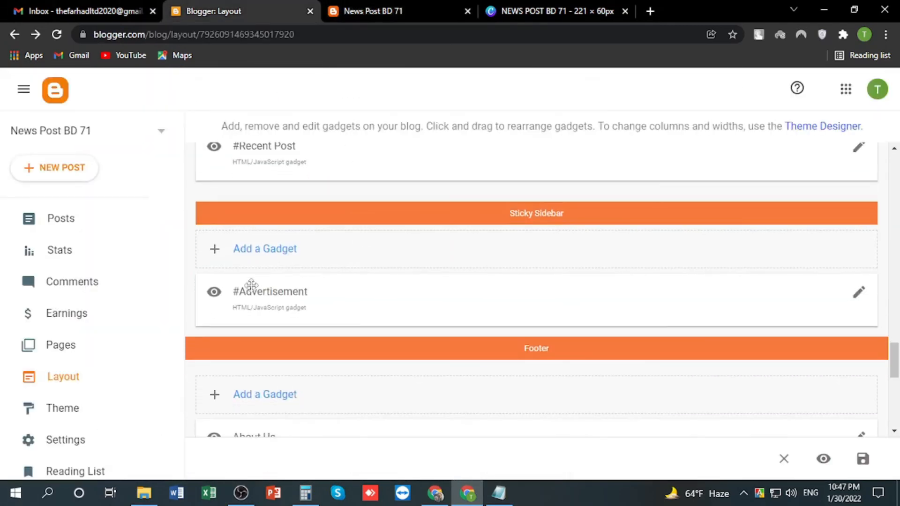
Step: Examine how the sticky sidebar advertisement on the live blog behaves while moving up and down the page
{"action": "left_click", "coordinate": [338, 10]}
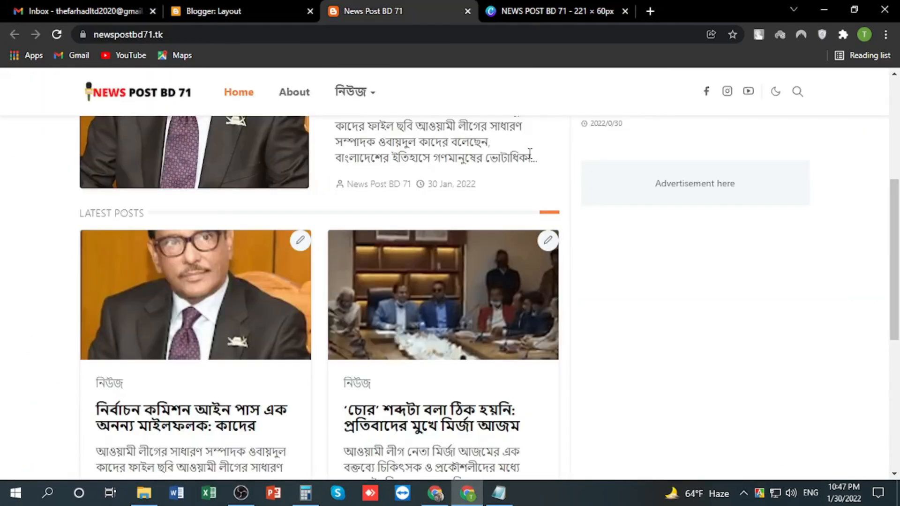
{"action": "scroll", "coordinate": [501, 281], "scroll_direction": "down", "scroll_amount": 5}
{"action": "scroll", "coordinate": [502, 280], "scroll_direction": "up", "scroll_amount": 5}
{"action": "scroll", "coordinate": [502, 280], "scroll_direction": "down", "scroll_amount": 5}
{"action": "scroll", "coordinate": [502, 281], "scroll_direction": "up", "scroll_amount": 5}
{"action": "scroll", "coordinate": [501, 280], "scroll_direction": "down", "scroll_amount": 5}
{"action": "scroll", "coordinate": [502, 280], "scroll_direction": "up", "scroll_amount": 5}
{"action": "scroll", "coordinate": [515, 267], "scroll_direction": "down", "scroll_amount": 5}
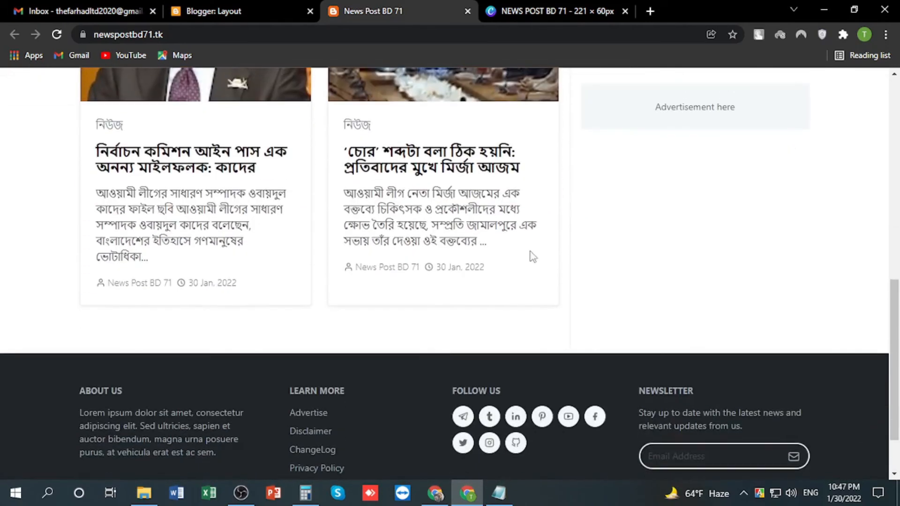
{"action": "scroll", "coordinate": [471, 209], "scroll_direction": "up", "scroll_amount": 5}
Step: Compare the layout's Footer gadgets About Us, Learn More, Follow Us and Newsletter with the live blog's footer
{"action": "left_click", "coordinate": [234, 13]}
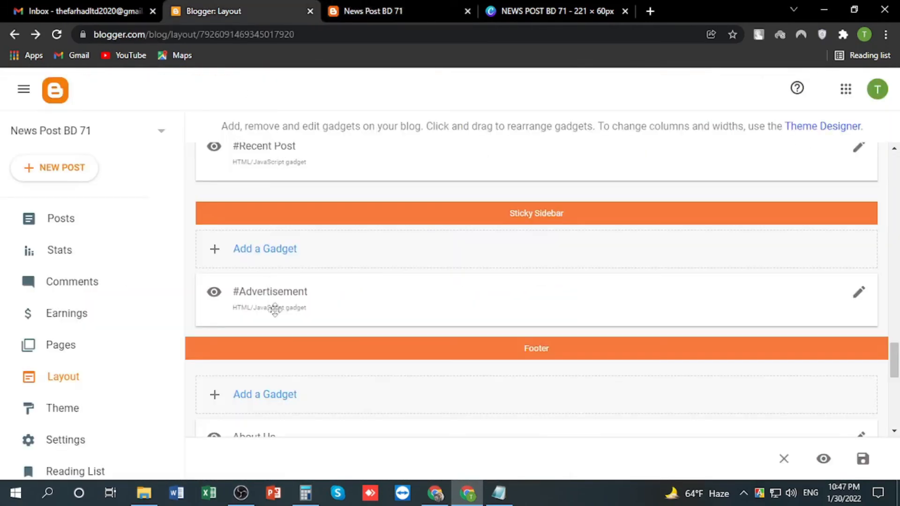
{"action": "scroll", "coordinate": [544, 310], "scroll_direction": "down", "scroll_amount": 4}
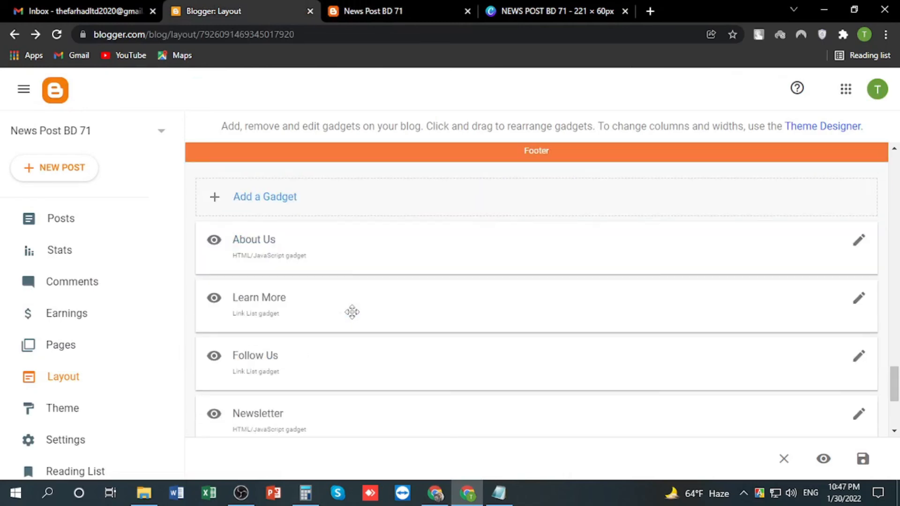
{"action": "scroll", "coordinate": [297, 301], "scroll_direction": "down", "scroll_amount": 3}
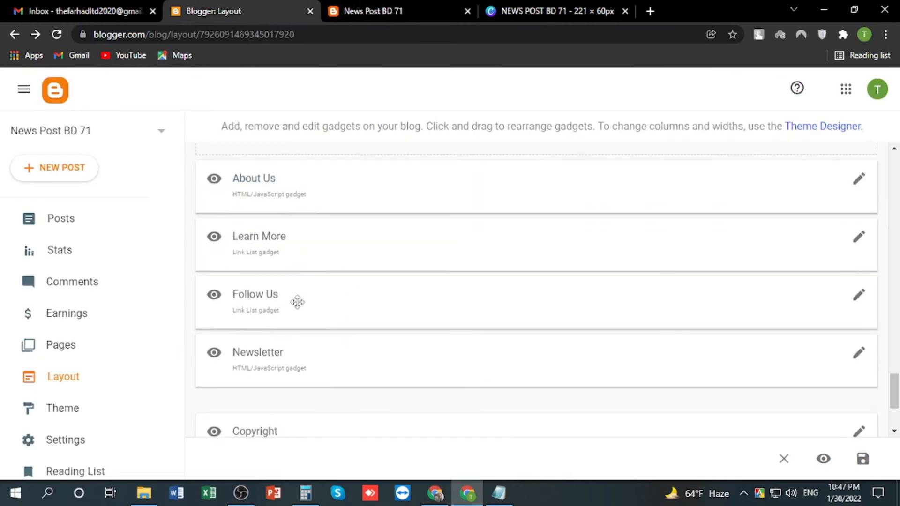
{"action": "left_click", "coordinate": [372, 11]}
{"action": "scroll", "coordinate": [452, 182], "scroll_direction": "down", "scroll_amount": 8}
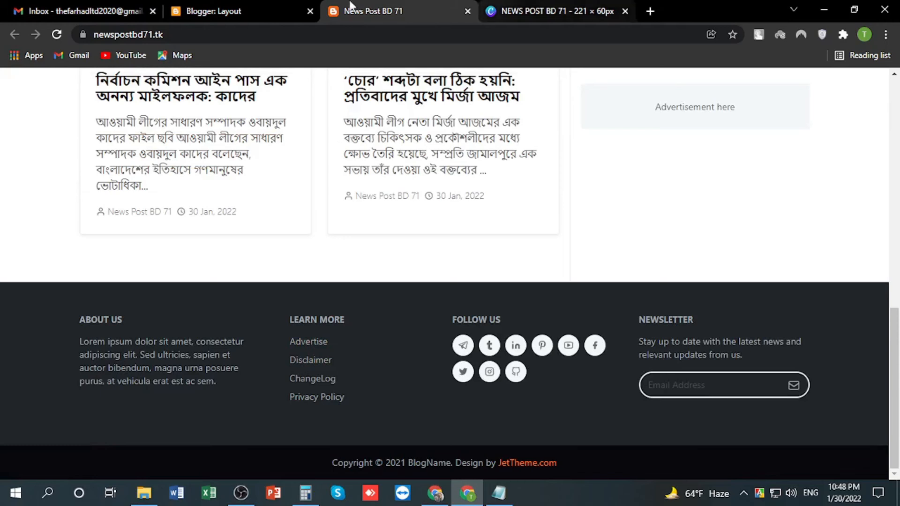
{"action": "left_click", "coordinate": [220, 11]}
{"action": "scroll", "coordinate": [495, 309], "scroll_direction": "up", "scroll_amount": 1}
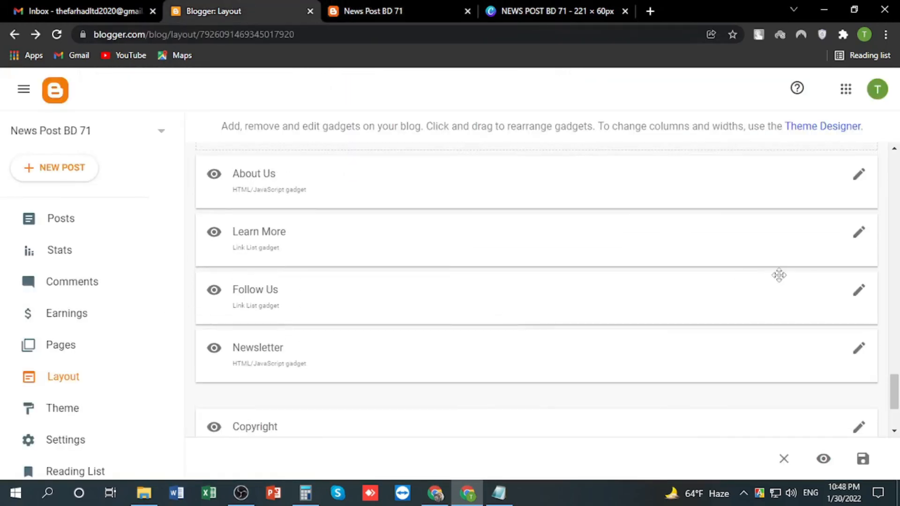
Step: Inspect the paragraph text in the footer's About Us gadget and close it without saving
{"action": "left_click", "coordinate": [859, 176]}
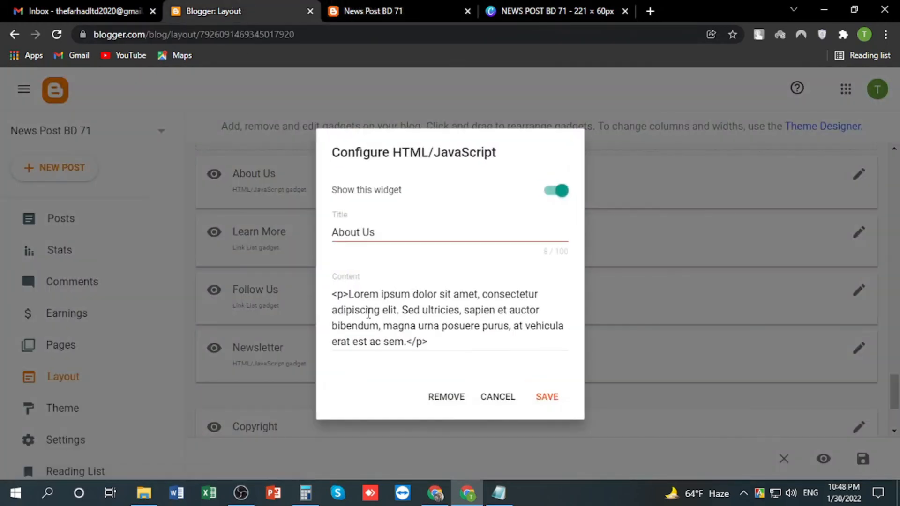
{"action": "left_click_drag", "start_coordinate": [409, 341], "coordinate": [348, 297]}
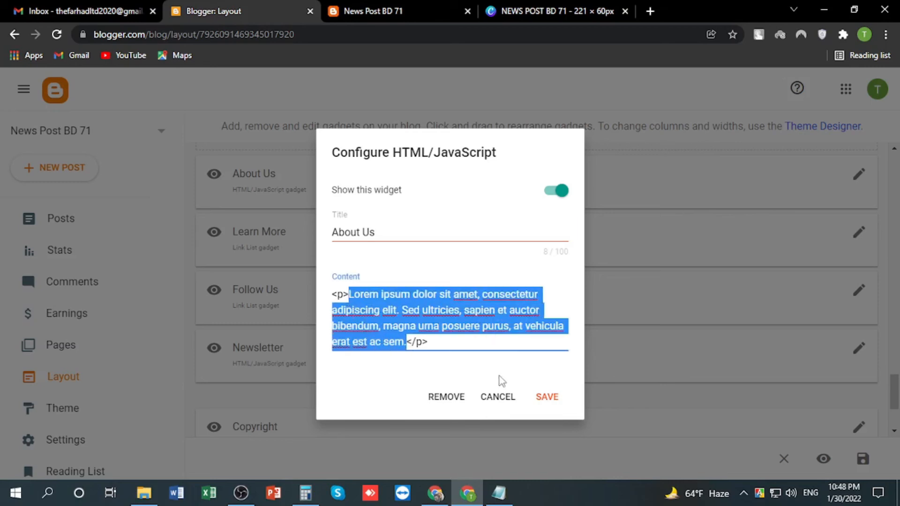
{"action": "left_click", "coordinate": [498, 397]}
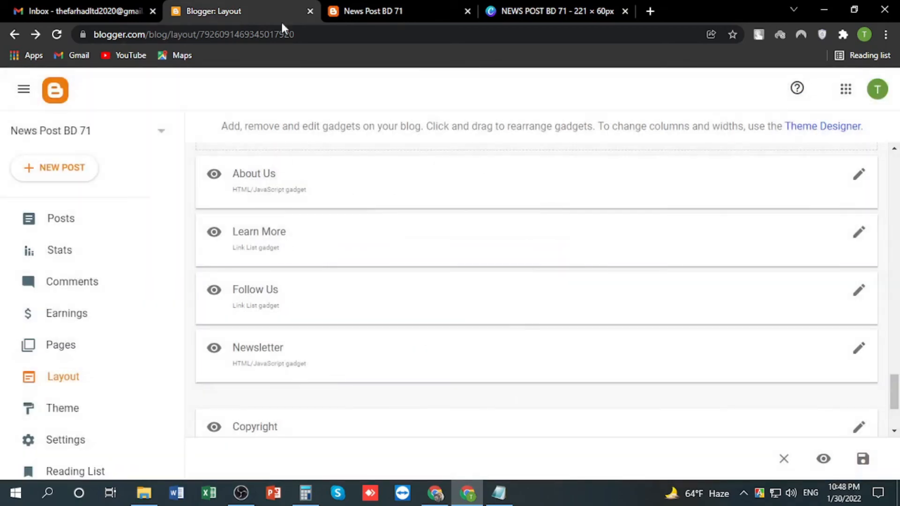
Step: Locate the Learn More section and its links in the live blog's footer and return to the layout
{"action": "left_click", "coordinate": [341, 10]}
{"action": "left_click", "coordinate": [241, 10]}
{"action": "scroll", "coordinate": [316, 284], "scroll_direction": "up", "scroll_amount": 2}
{"action": "left_click", "coordinate": [375, 12]}
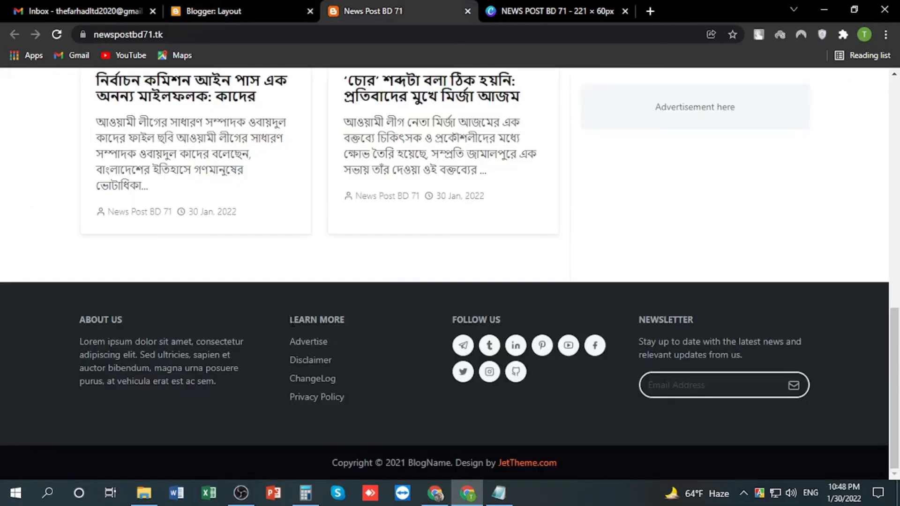
{"action": "left_click_drag", "start_coordinate": [286, 316], "coordinate": [350, 316]}
{"action": "left_click", "coordinate": [316, 315]}
{"action": "triple_click", "coordinate": [316, 314]}
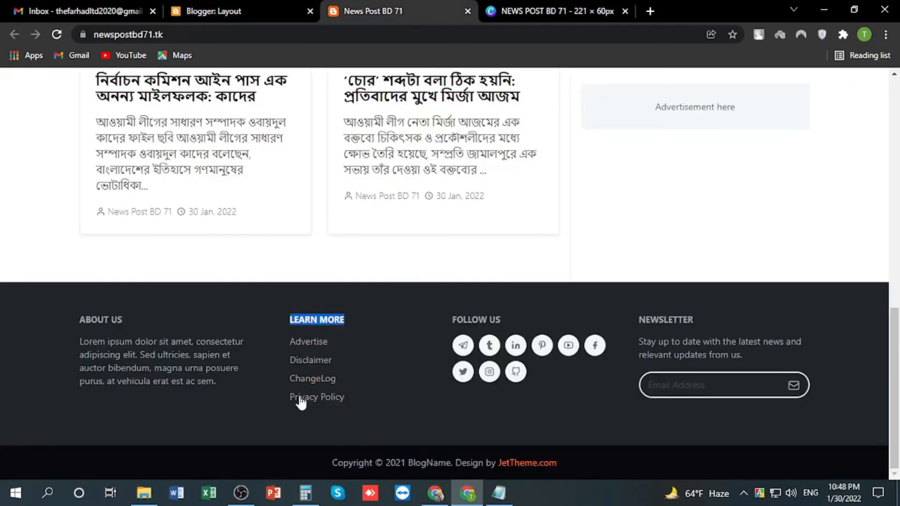
{"action": "left_click", "coordinate": [278, 10]}
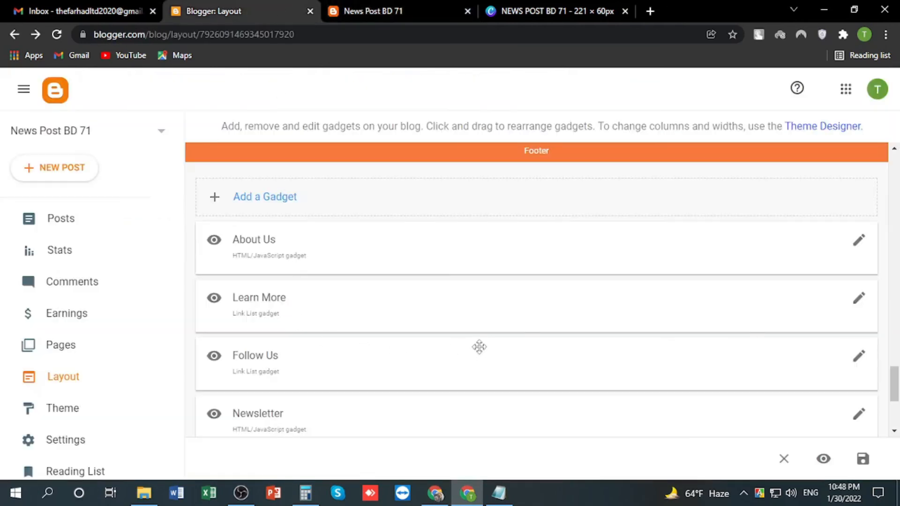
Step: Review the link list of the footer's Learn More gadget and leave it without saving
{"action": "left_click", "coordinate": [858, 299]}
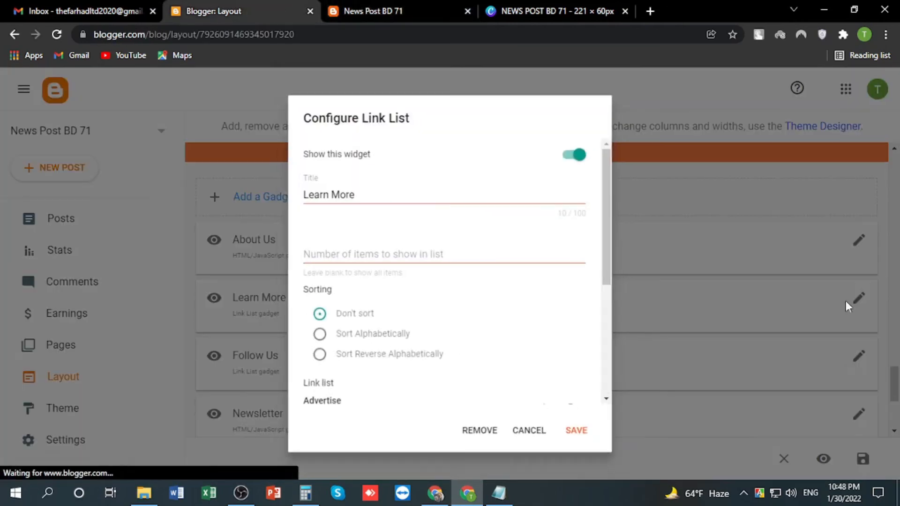
{"action": "scroll", "coordinate": [423, 318], "scroll_direction": "down", "scroll_amount": 5}
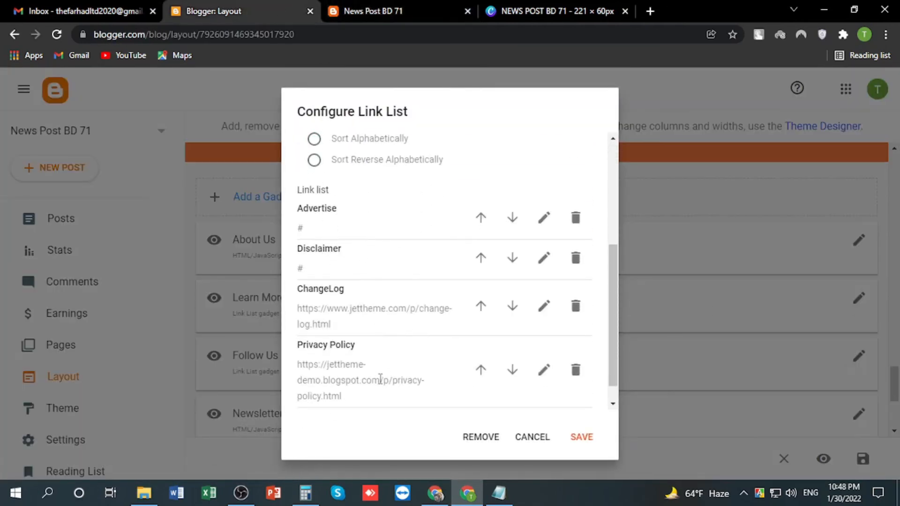
{"action": "left_click", "coordinate": [531, 436]}
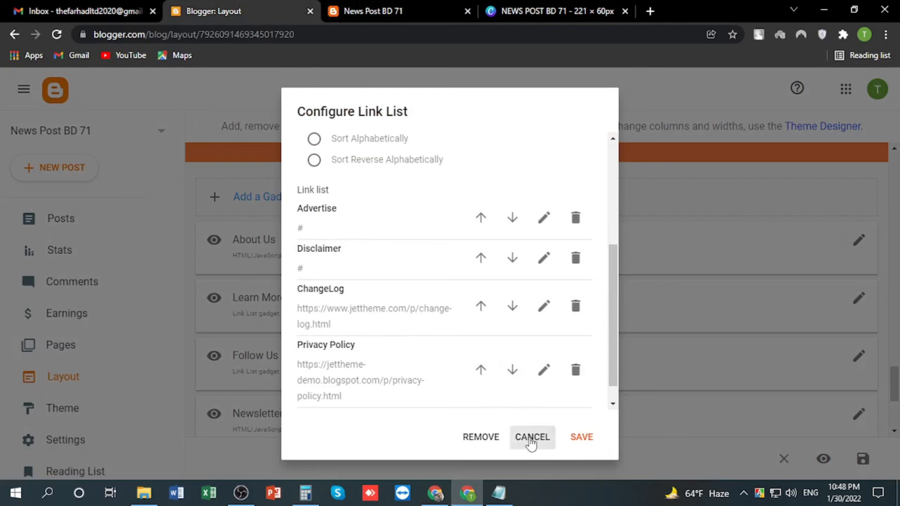
{"action": "scroll", "coordinate": [428, 357], "scroll_direction": "down", "scroll_amount": 2}
{"action": "left_click", "coordinate": [396, 11]}
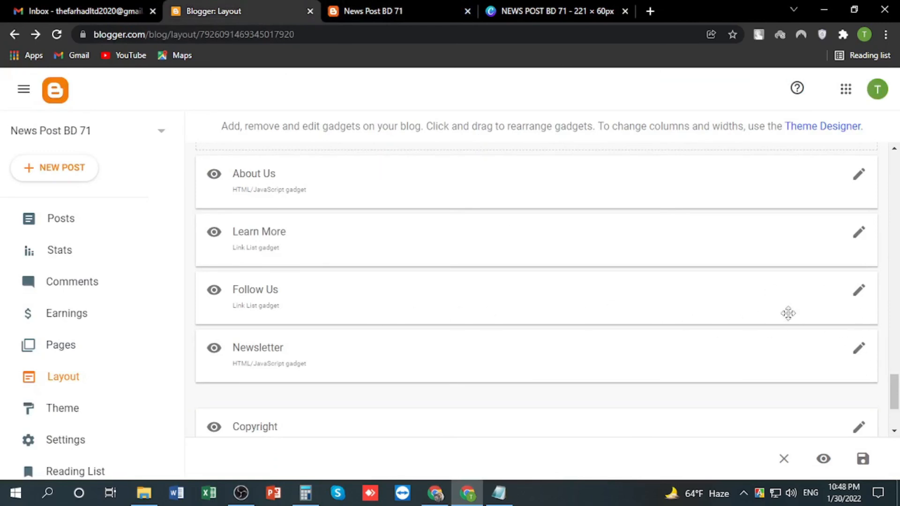
Step: Delete the tumblr link from the link list of the footer's Follow Us gadget
{"action": "left_click", "coordinate": [857, 295]}
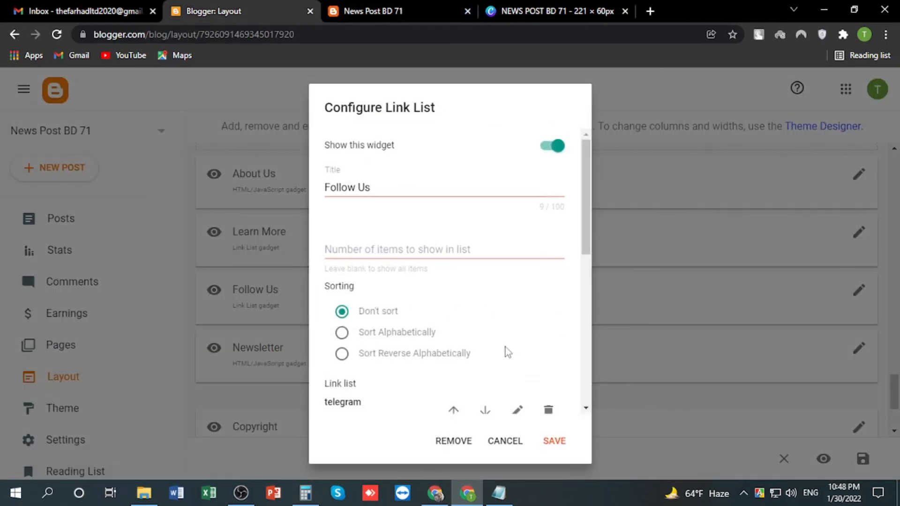
{"action": "scroll", "coordinate": [462, 328], "scroll_direction": "down", "scroll_amount": 4}
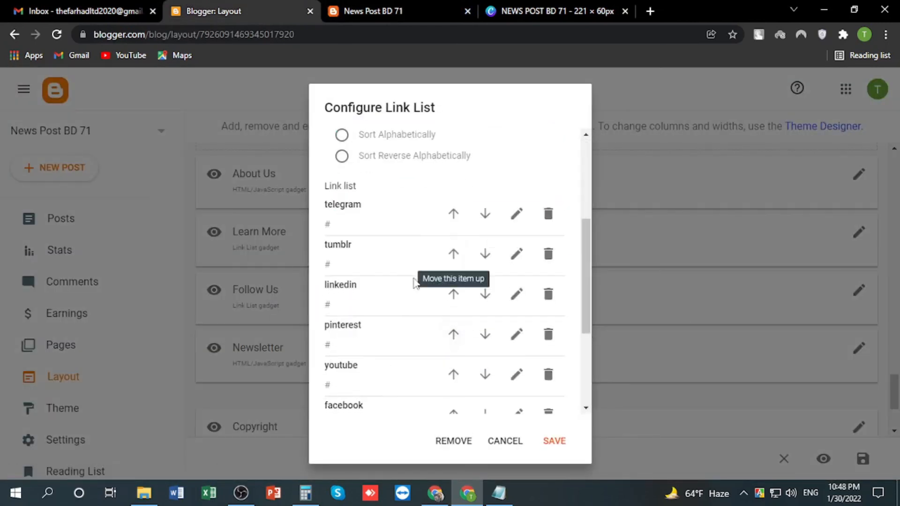
{"action": "left_click", "coordinate": [548, 253]}
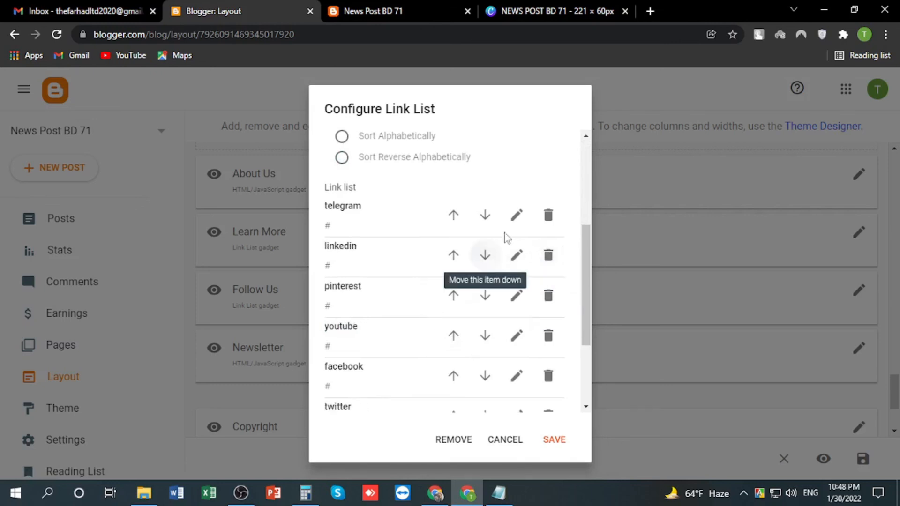
Step: Review the telegram entry's site URL and the remaining social links, and save the Follow Us gadget
{"action": "left_click", "coordinate": [516, 214]}
{"action": "double_click", "coordinate": [350, 289]}
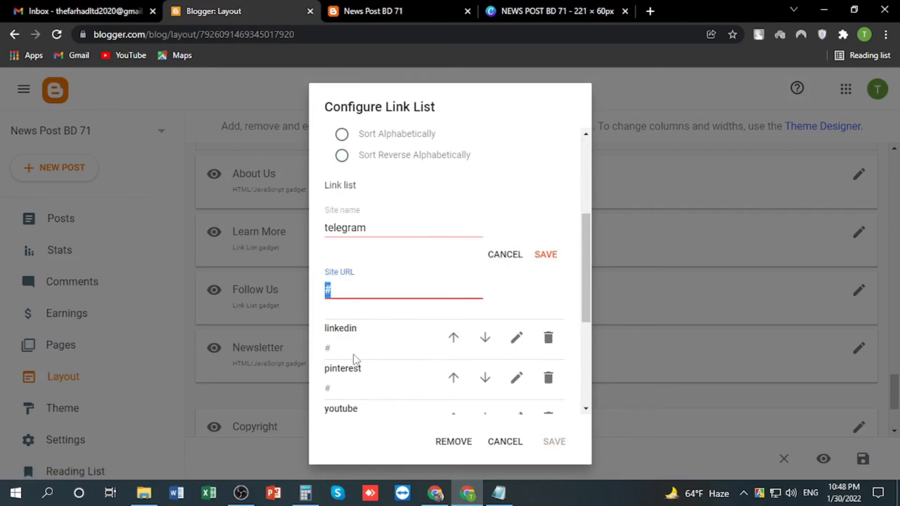
{"action": "scroll", "coordinate": [344, 374], "scroll_direction": "down", "scroll_amount": 3}
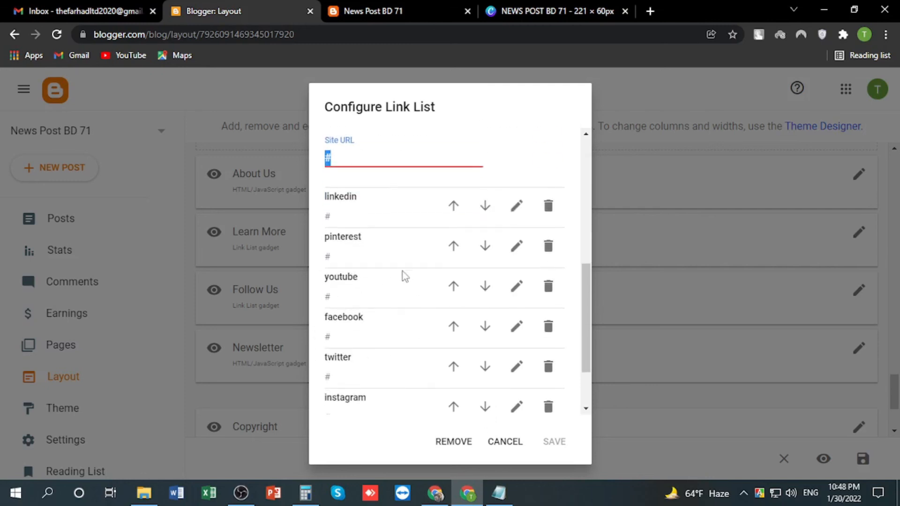
{"action": "scroll", "coordinate": [422, 301], "scroll_direction": "up", "scroll_amount": 5}
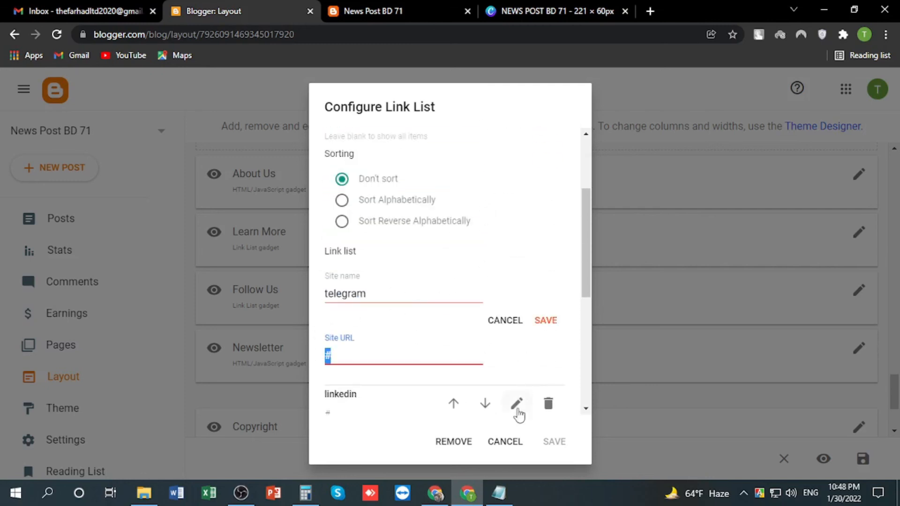
{"action": "left_click", "coordinate": [546, 321]}
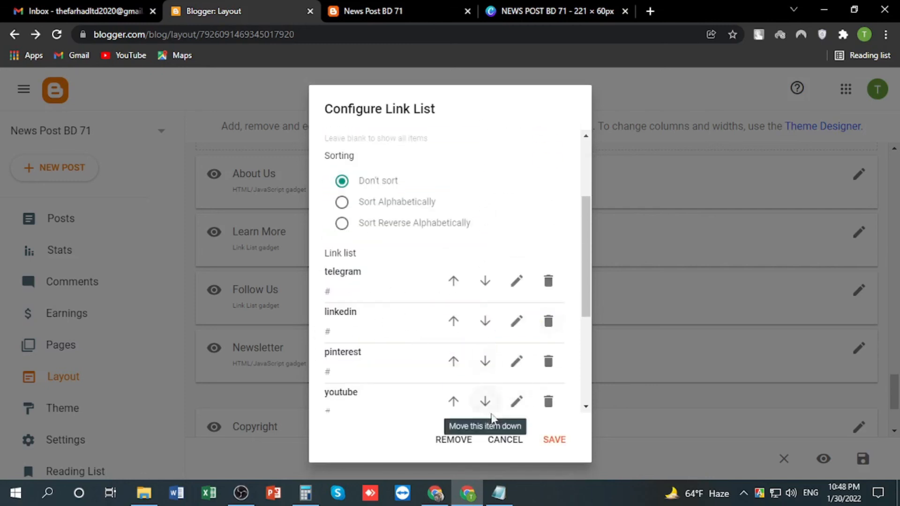
{"action": "left_click", "coordinate": [553, 439]}
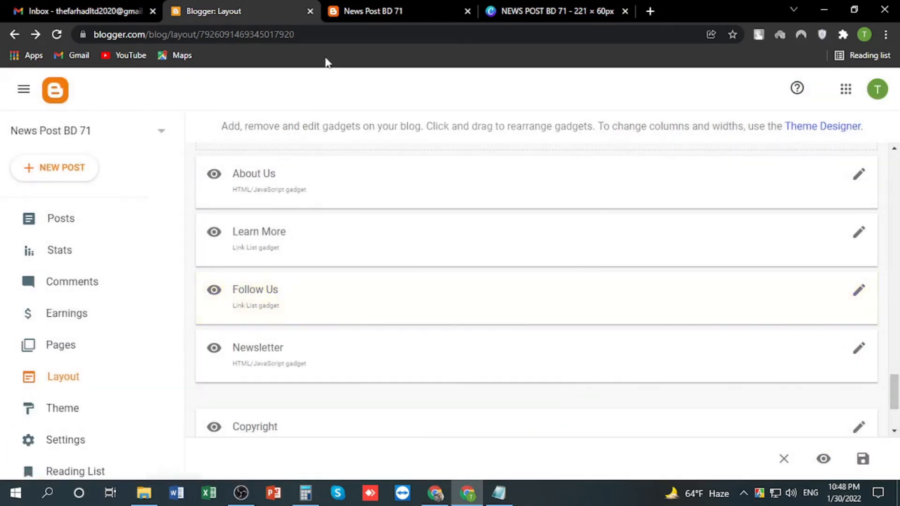
Step: Check the live blog's footer, inspect the Newsletter gadget's text in the layout and close it without saving
{"action": "left_click", "coordinate": [370, 11]}
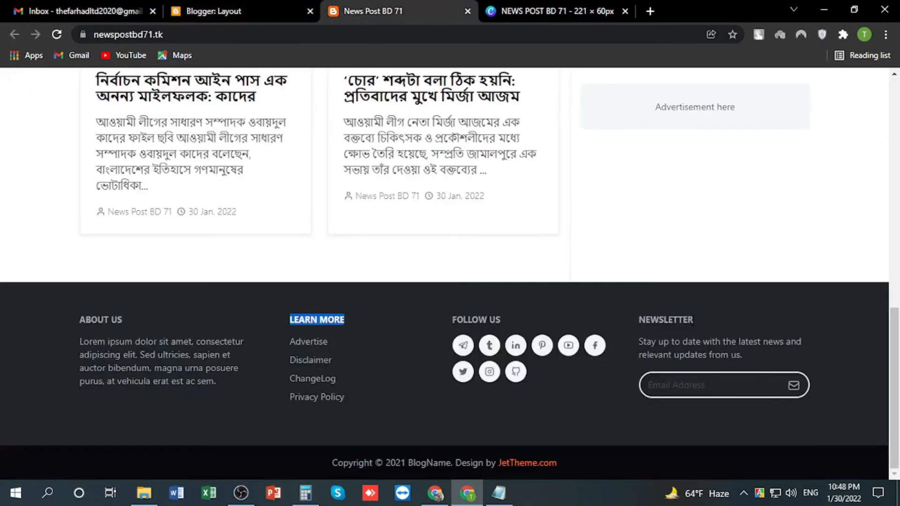
{"action": "left_click", "coordinate": [262, 12]}
{"action": "left_click", "coordinate": [861, 353]}
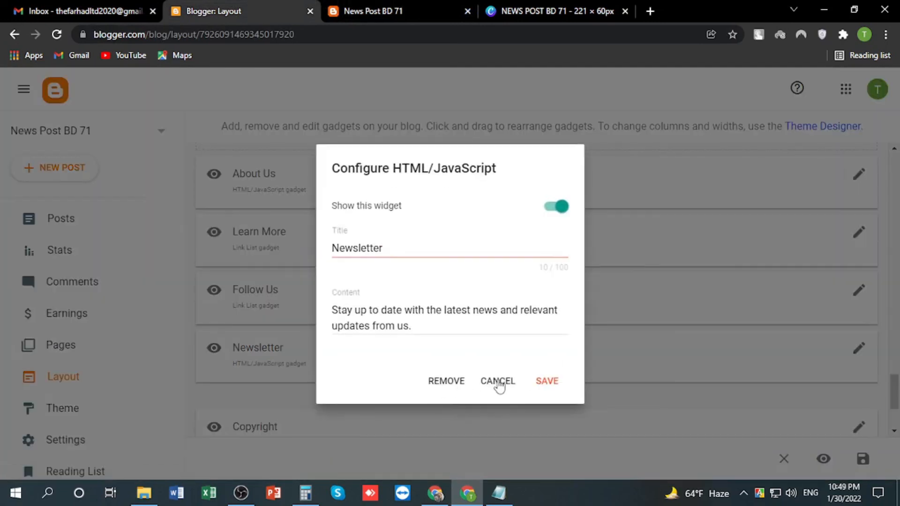
{"action": "left_click", "coordinate": [497, 381]}
{"action": "left_click", "coordinate": [860, 287]}
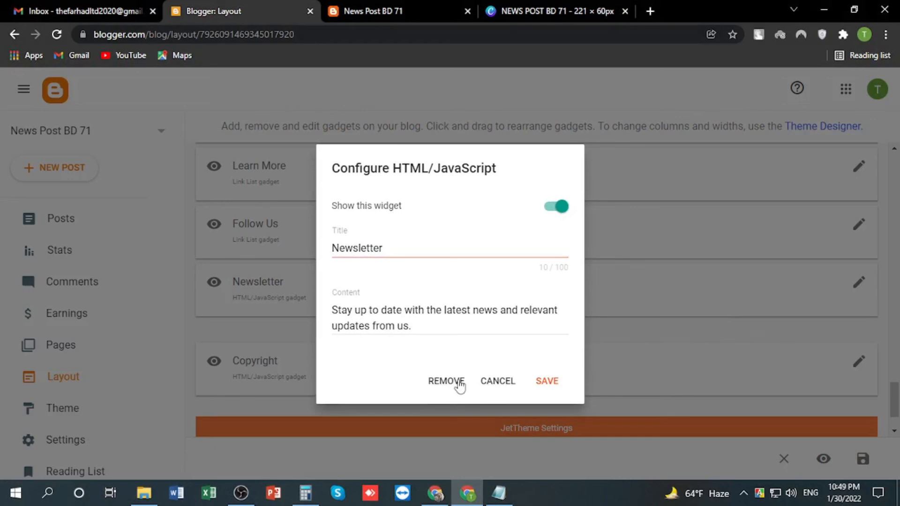
{"action": "left_click", "coordinate": [501, 381]}
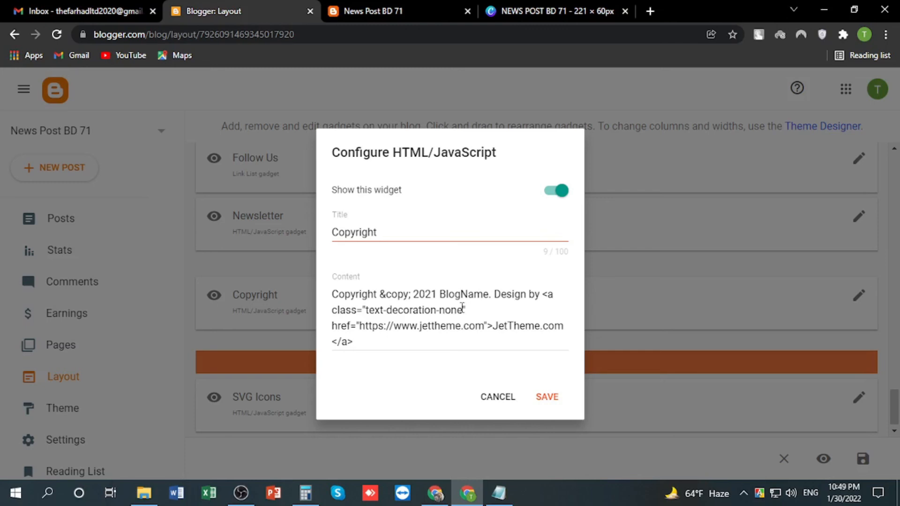
{"action": "key", "text": "ctrl+Tab"}
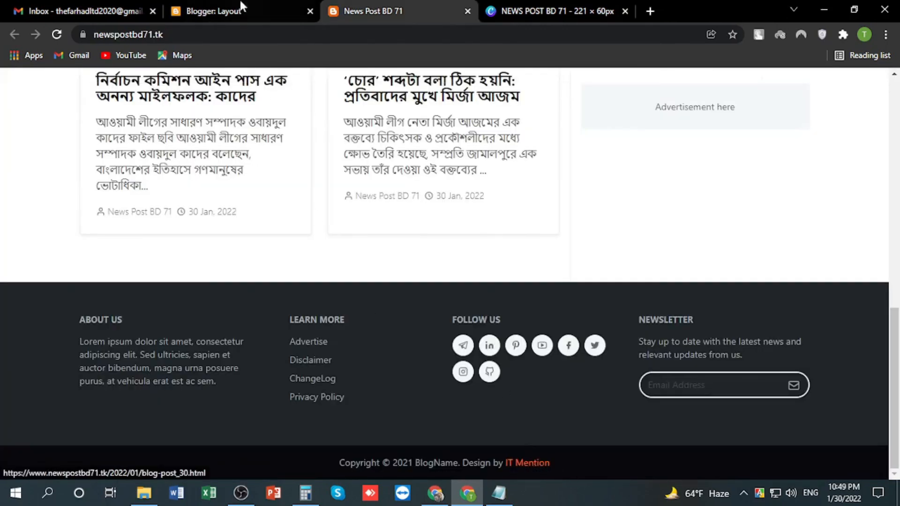
{"action": "key", "text": "ctrl+shift+Tab"}
{"action": "left_click", "coordinate": [858, 296]}
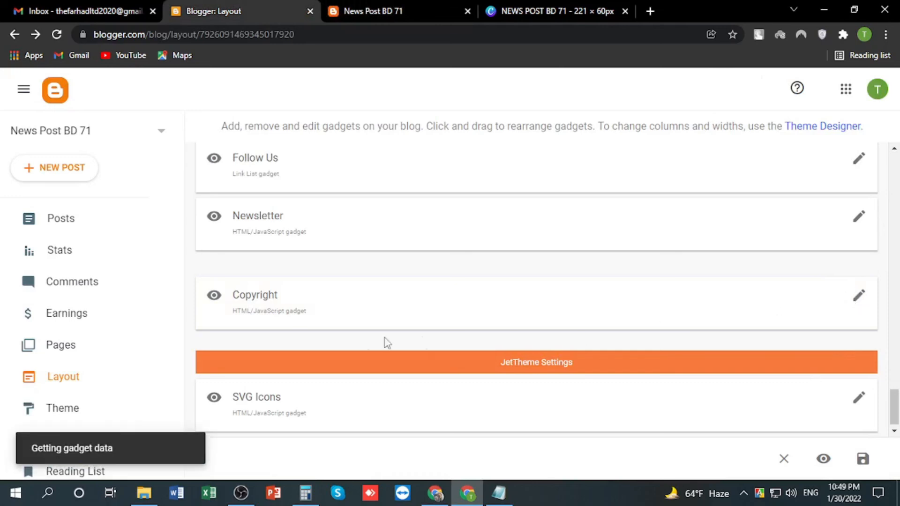
{"action": "left_click_drag", "start_coordinate": [420, 326], "coordinate": [462, 327]}
{"action": "type", "text": "itmen"}
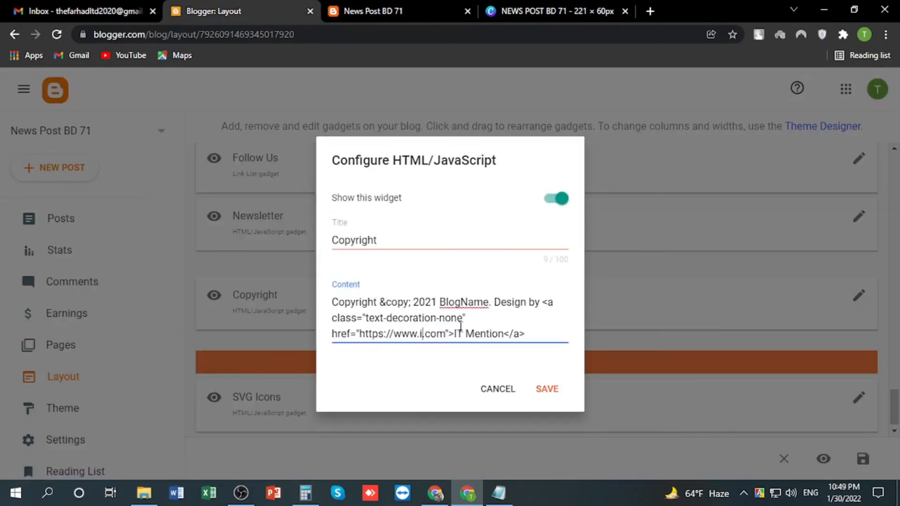
{"action": "type", "text": "tion"}
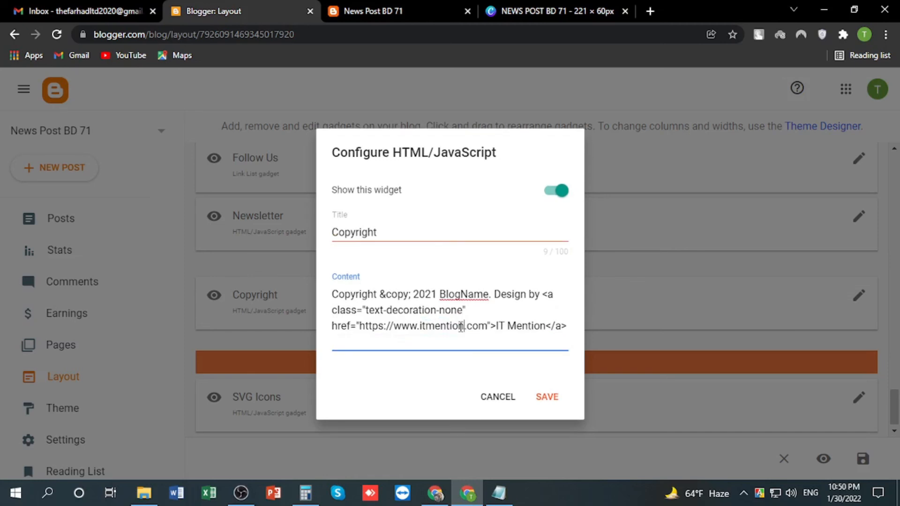
{"action": "left_click", "coordinate": [545, 390]}
Step: Reload the live blog and check the credit link and the year in the footer's copyright line
{"action": "left_click", "coordinate": [373, 11]}
{"action": "left_click", "coordinate": [56, 34]}
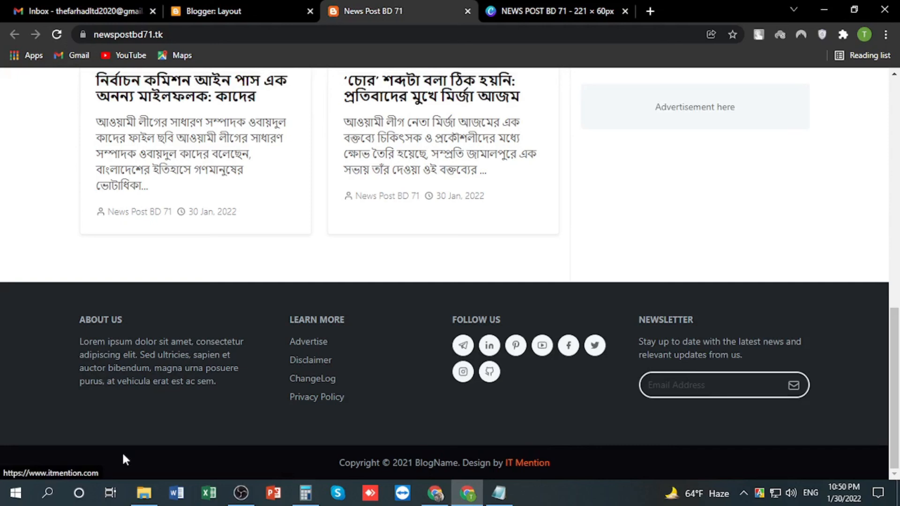
{"action": "left_click_drag", "start_coordinate": [413, 463], "coordinate": [393, 463]}
Step: Set the year in the Copyright gadget to 2022, save it and reload the live blog
{"action": "left_click", "coordinate": [214, 11]}
{"action": "left_click", "coordinate": [859, 297]}
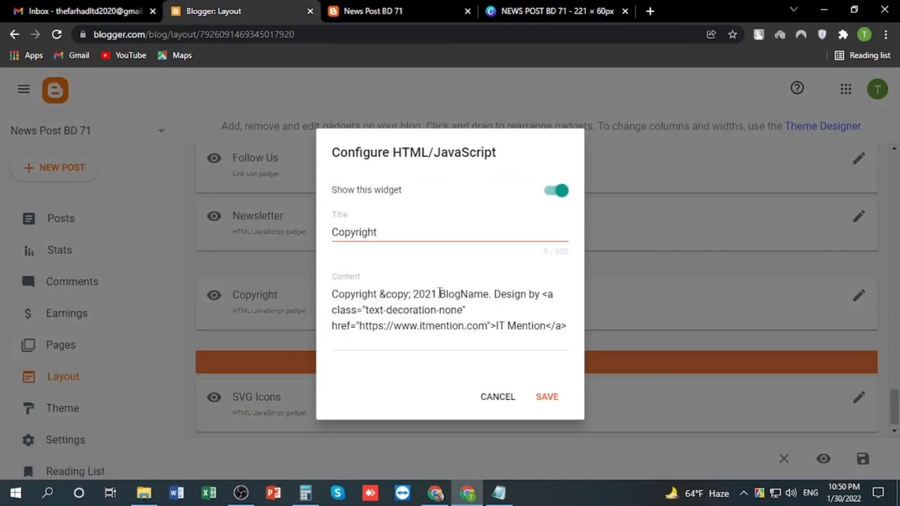
{"action": "left_click_drag", "start_coordinate": [437, 294], "coordinate": [431, 293]}
{"action": "type", "text": "2"}
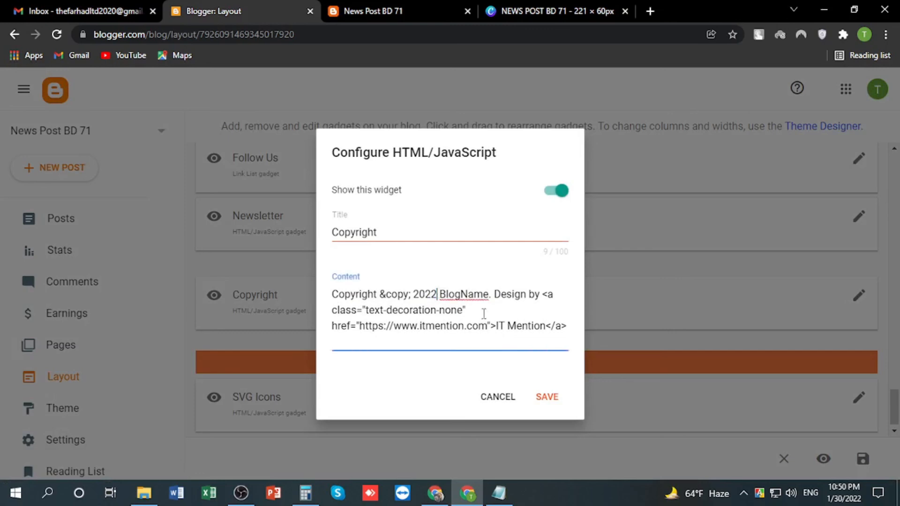
{"action": "left_click", "coordinate": [545, 397]}
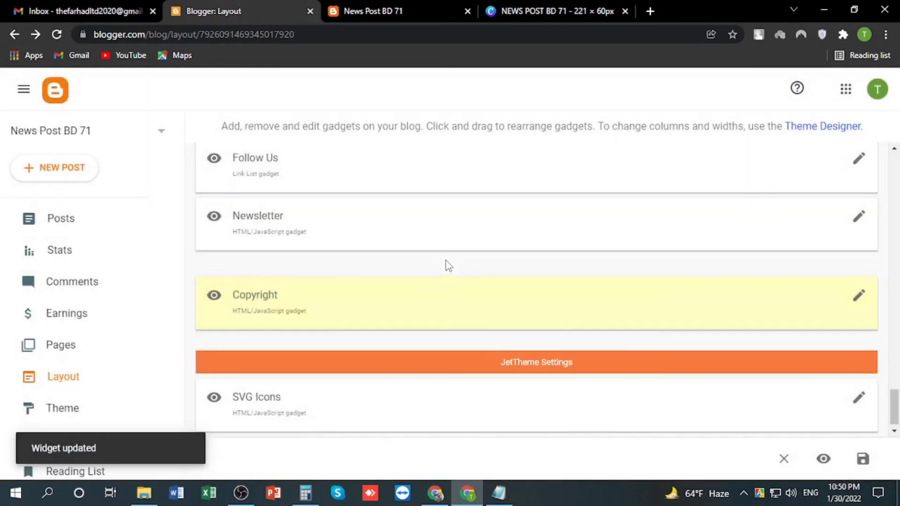
{"action": "left_click", "coordinate": [371, 11]}
{"action": "left_click", "coordinate": [52, 34]}
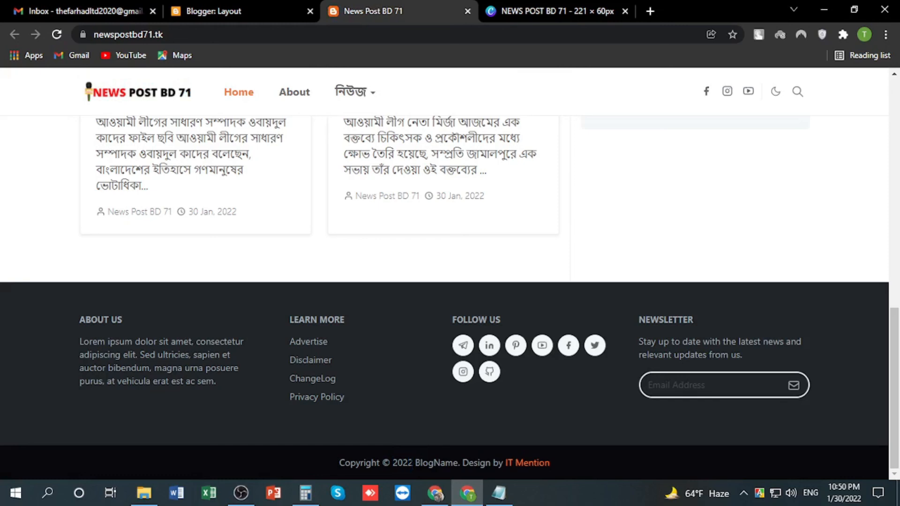
Step: Test the live blog's dark mode on and off and look over the homepage down to the footer
{"action": "scroll", "coordinate": [424, 336], "scroll_direction": "up", "scroll_amount": 15}
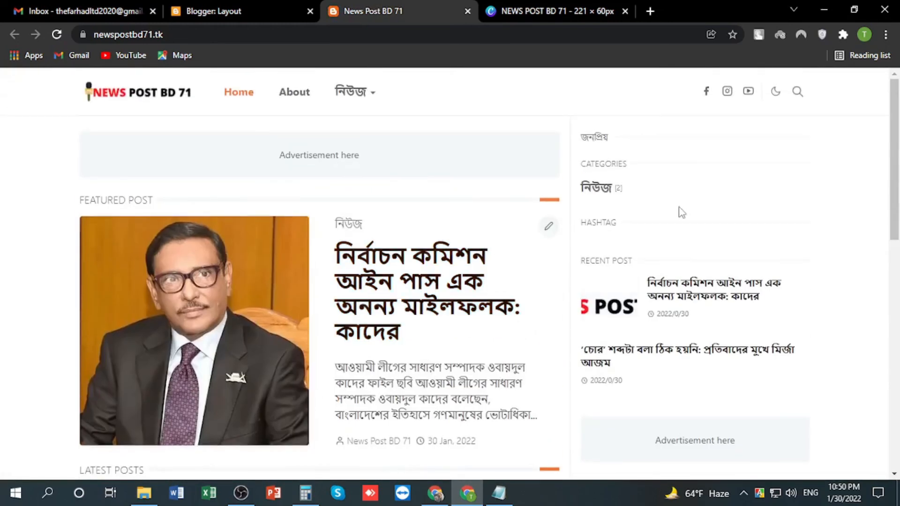
{"action": "left_click", "coordinate": [775, 93]}
{"action": "left_click", "coordinate": [775, 94]}
{"action": "left_click", "coordinate": [775, 94]}
{"action": "left_click", "coordinate": [776, 94]}
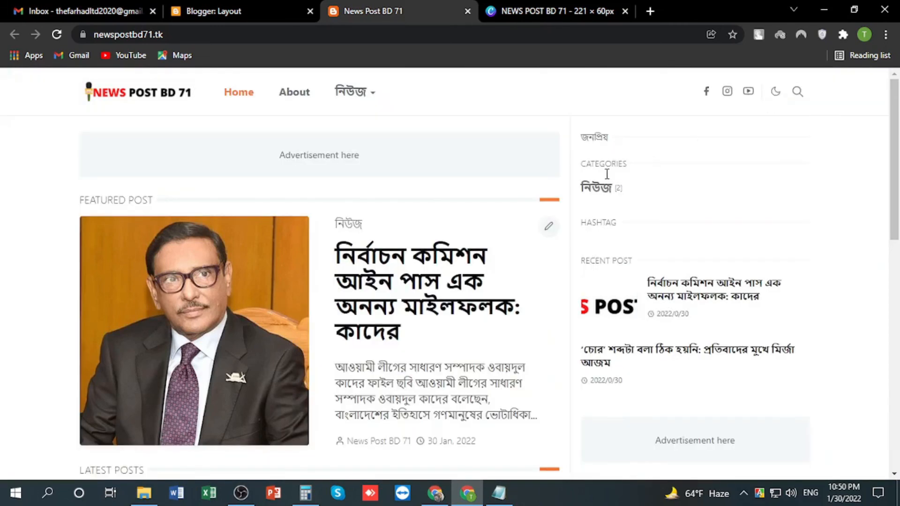
{"action": "scroll", "coordinate": [464, 276], "scroll_direction": "down", "scroll_amount": 12}
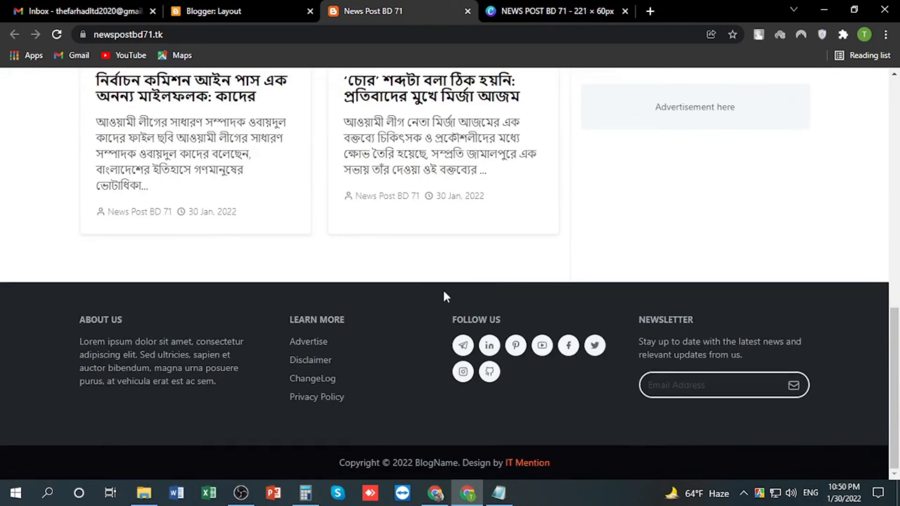
{"action": "scroll", "coordinate": [428, 301], "scroll_direction": "up", "scroll_amount": 15}
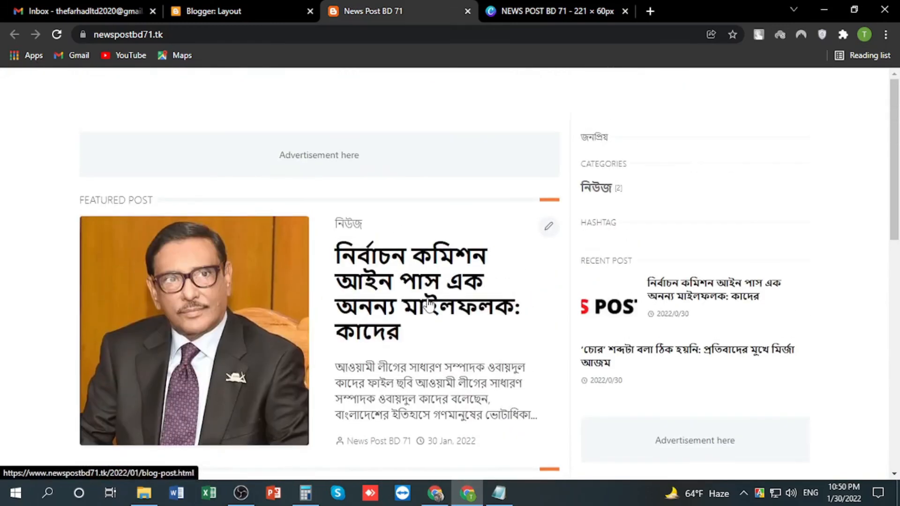